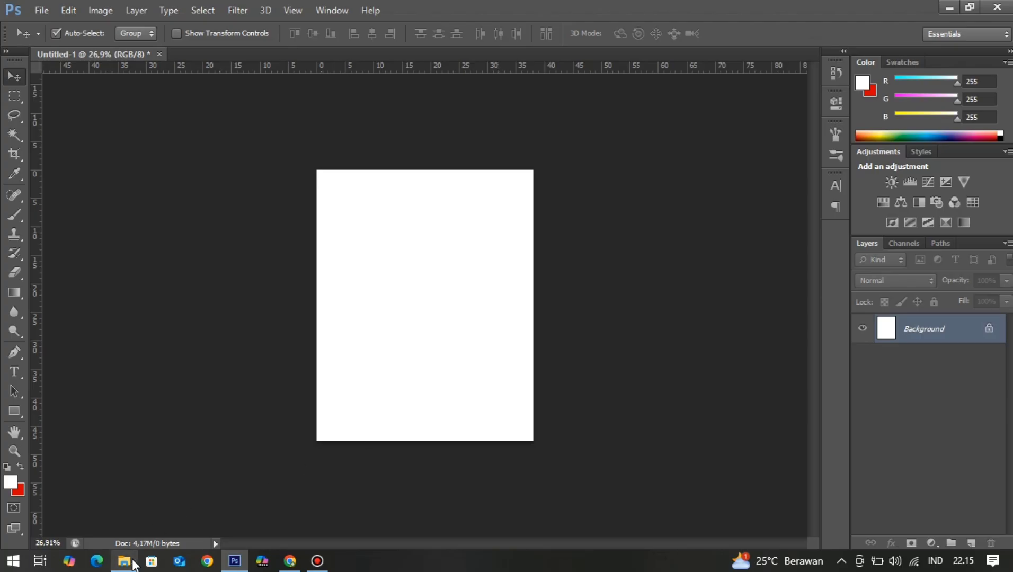
# Place the IMG_986222 (1) cut-out photo on the page, enlarge it to about 228%, and position the man in the lower page area
pyautogui.moveTo(289, 422); pyautogui.dragTo(366, 424)
pyautogui.moveTo(499, 174); pyautogui.dragTo(650, 43)
pyautogui.moveTo(489, 330); pyautogui.dragTo(489, 419)
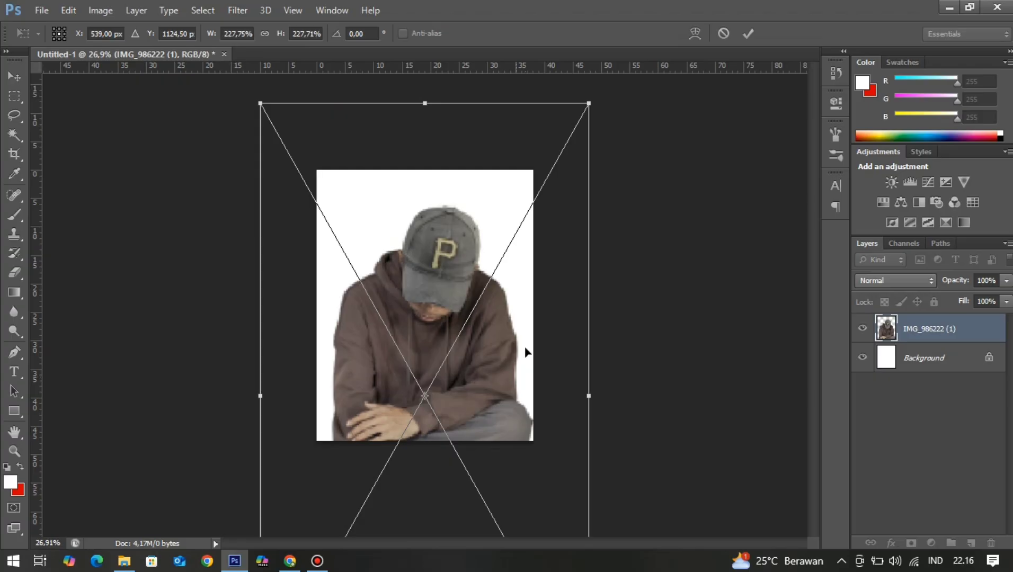
pyautogui.click(746, 34)
pyautogui.scroll(2, 421, 385)
pyautogui.moveTo(440, 375); pyautogui.dragTo(432, 374)
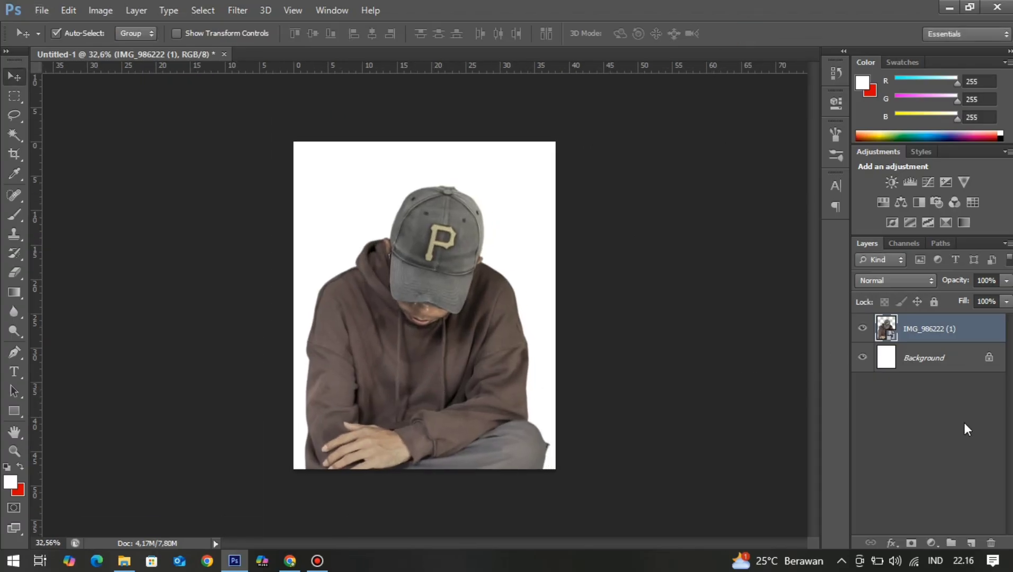
# Add an Exposure adjustment clipped to the photo, with offset -0.0207 and gamma correction 1.04
pyautogui.click(930, 543)
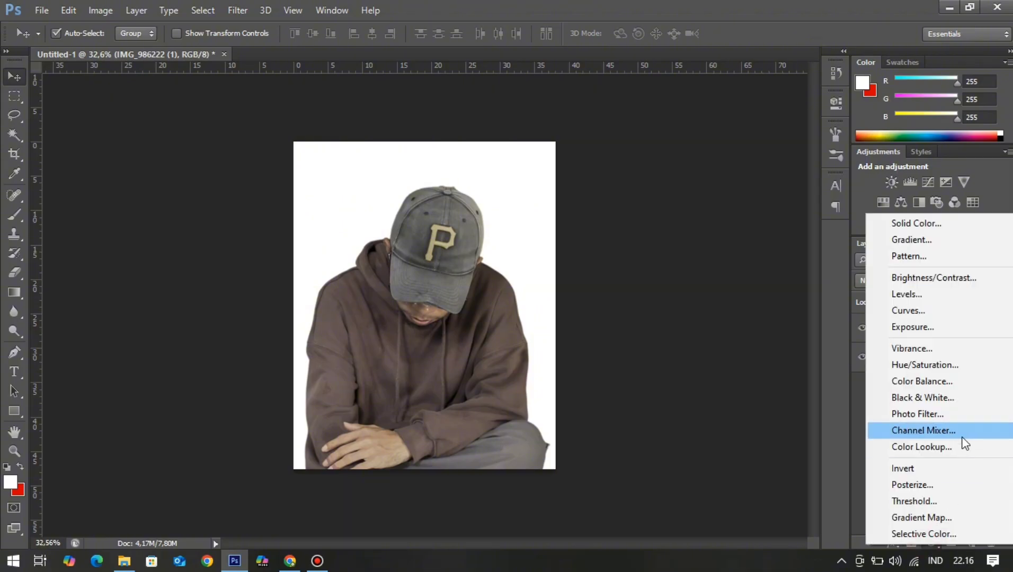
pyautogui.click(917, 332)
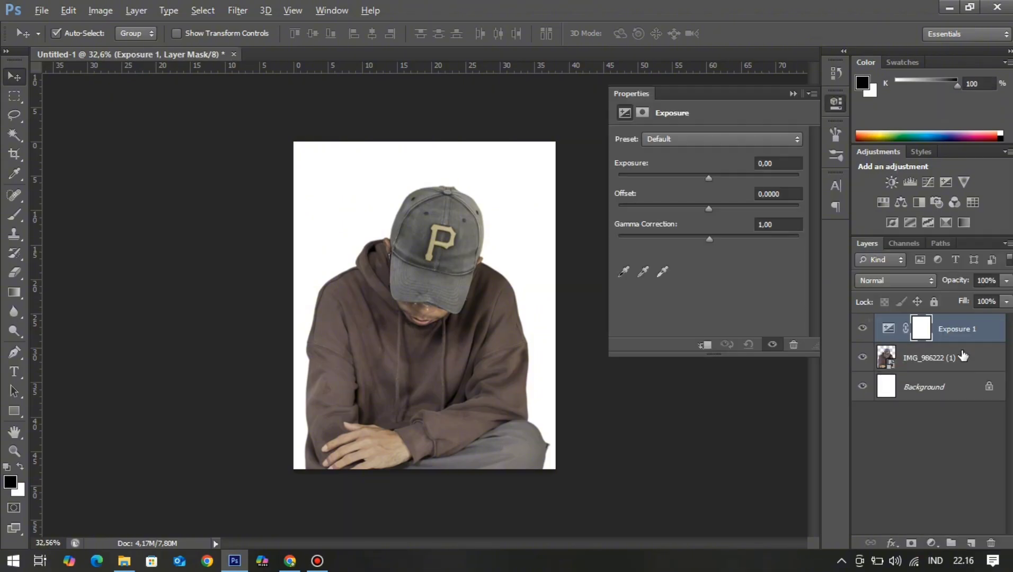
pyautogui.moveTo(709, 208); pyautogui.dragTo(714, 240)
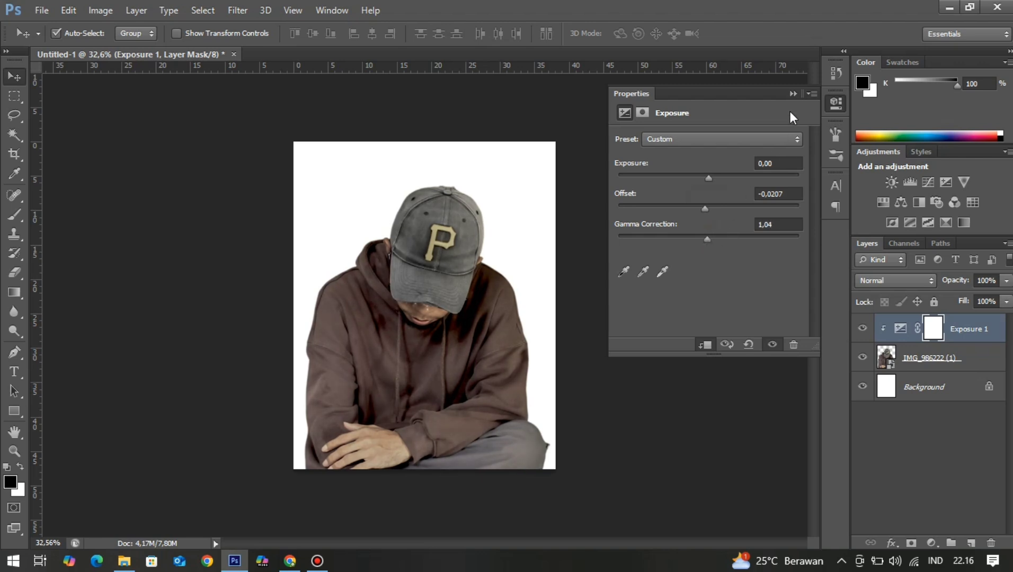
pyautogui.click(792, 93)
# Add a Levels adjustment clipped to the photo, lowering the white output level to 245 and adjusting the midtones slightly
pyautogui.click(932, 543)
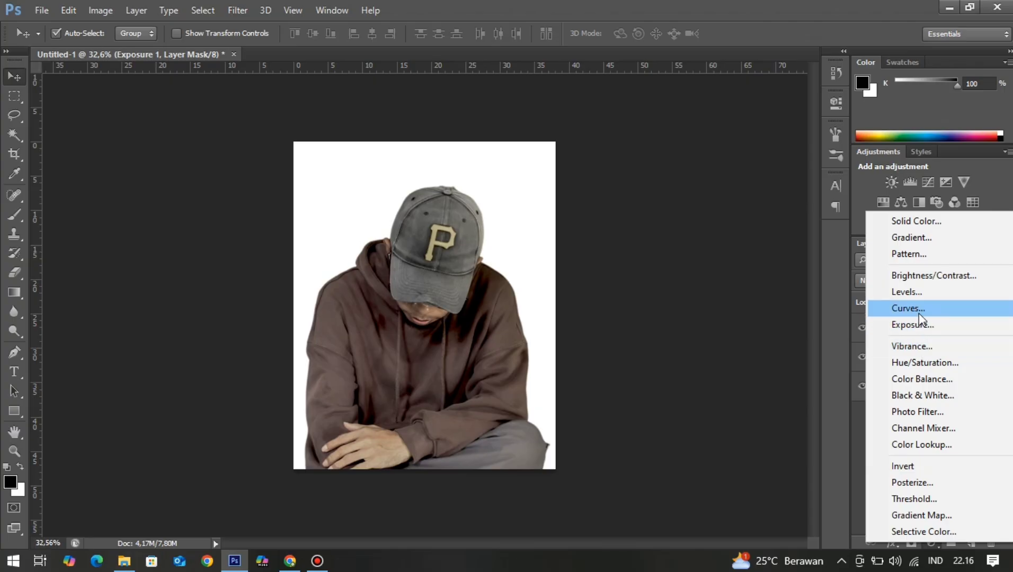
pyautogui.click(909, 293)
pyautogui.click(801, 291)
pyautogui.moveTo(802, 291)
pyautogui.mouseDown()
pyautogui.moveTo(791, 292)
pyautogui.moveTo(799, 290)
pyautogui.mouseUp()
pyautogui.keyDown('alt'); pyautogui.click(949, 343); pyautogui.keyUp('alt')
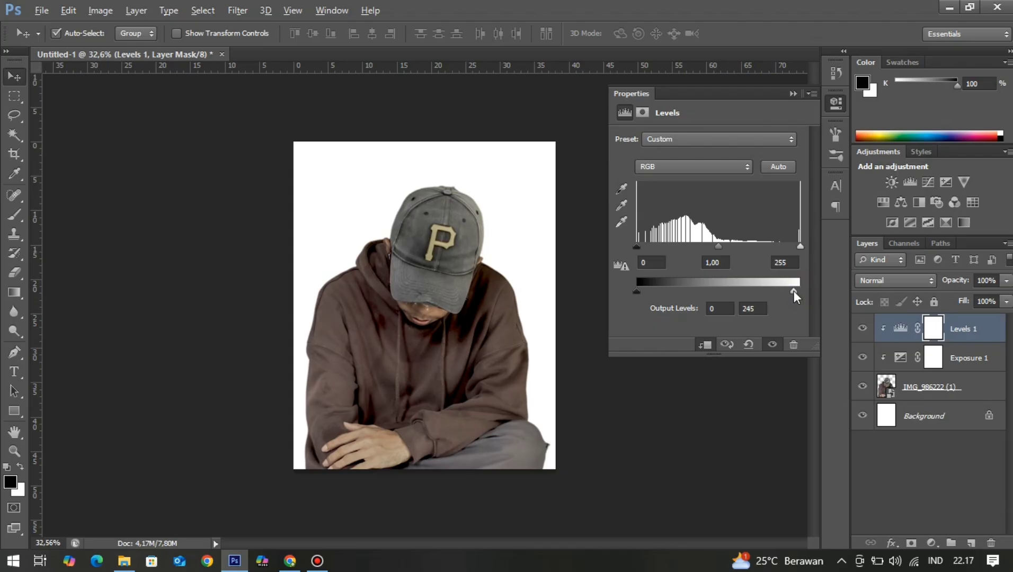
pyautogui.moveTo(804, 292)
pyautogui.mouseDown()
pyautogui.moveTo(785, 292)
pyautogui.moveTo(794, 295)
pyautogui.mouseUp()
pyautogui.moveTo(723, 248); pyautogui.dragTo(716, 250)
pyautogui.click(794, 94)
# Add a Curves adjustment clipped to the photo, anchoring the highlights and placing a second point in the shadows to darken them slightly
pyautogui.scroll(3, 483, 416)
pyautogui.scroll(-1, 482, 421)
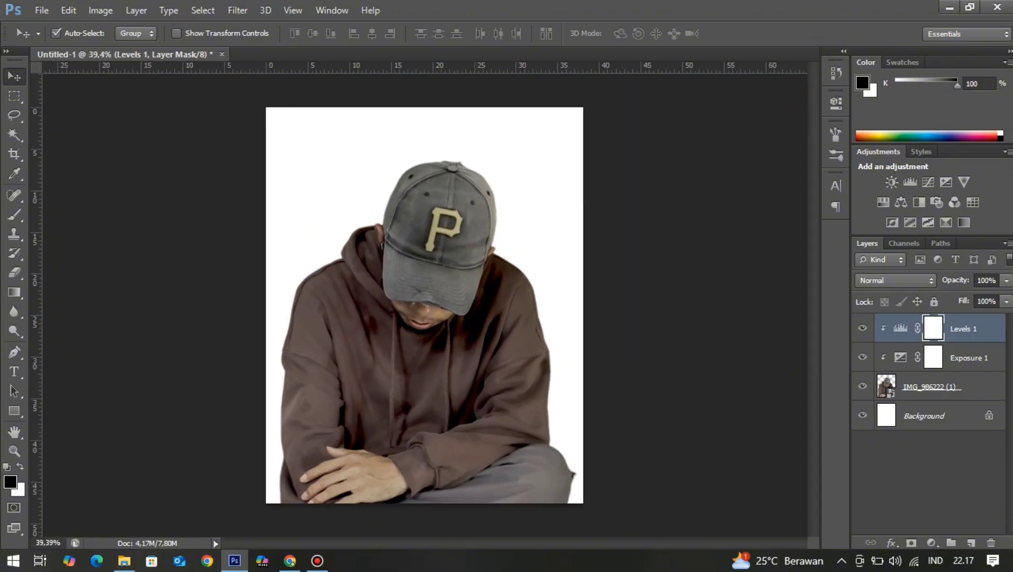
pyautogui.click(931, 543)
pyautogui.click(925, 335)
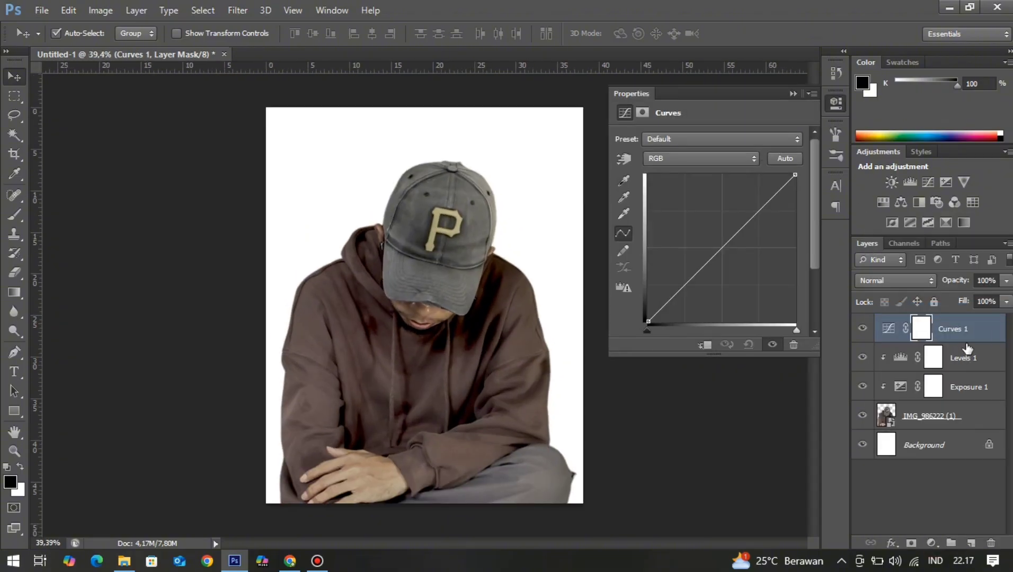
pyautogui.keyDown('alt'); pyautogui.click(967, 343); pyautogui.keyUp('alt')
pyautogui.click(748, 221)
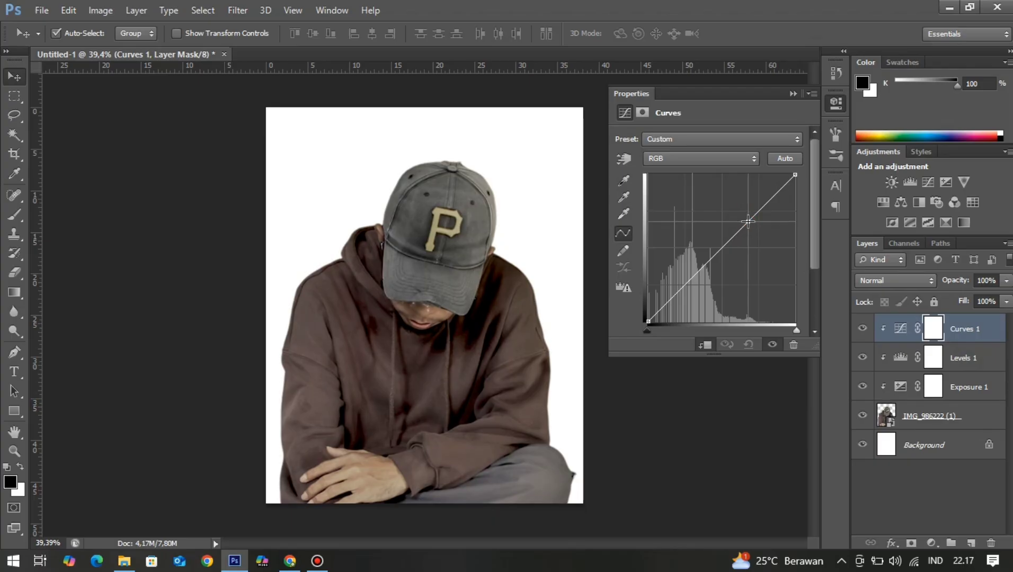
pyautogui.moveTo(688, 295); pyautogui.dragTo(692, 282)
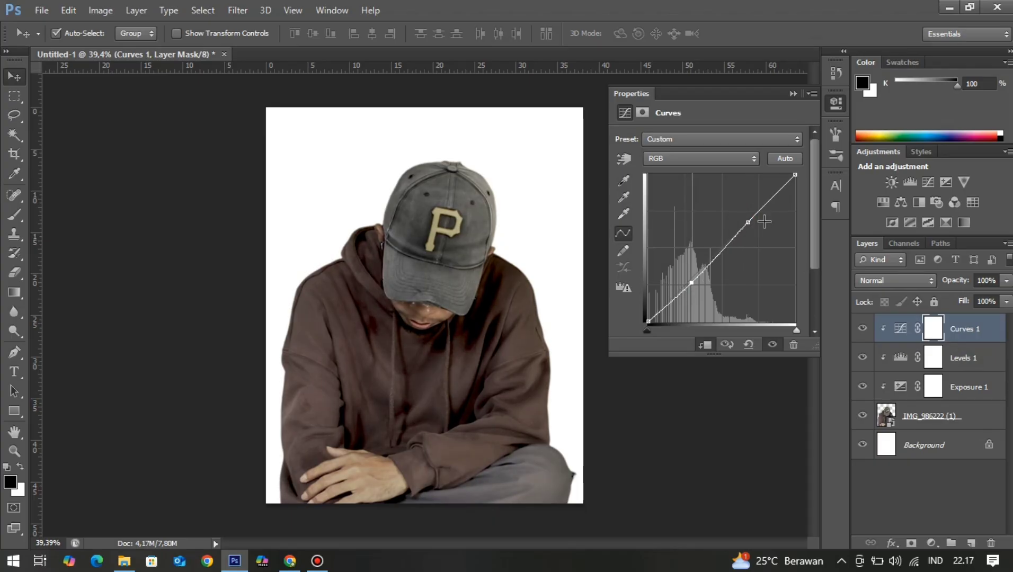
pyautogui.click(792, 94)
# Add the text DESIGRAPHIC near the top of the page and enlarge it to 110.69 pt
pyautogui.keyDown('alt'); pyautogui.scroll(-2, 570, 294); pyautogui.keyUp('alt')
pyautogui.keyDown('alt'); pyautogui.scroll(1, 599, 364); pyautogui.keyUp('alt')
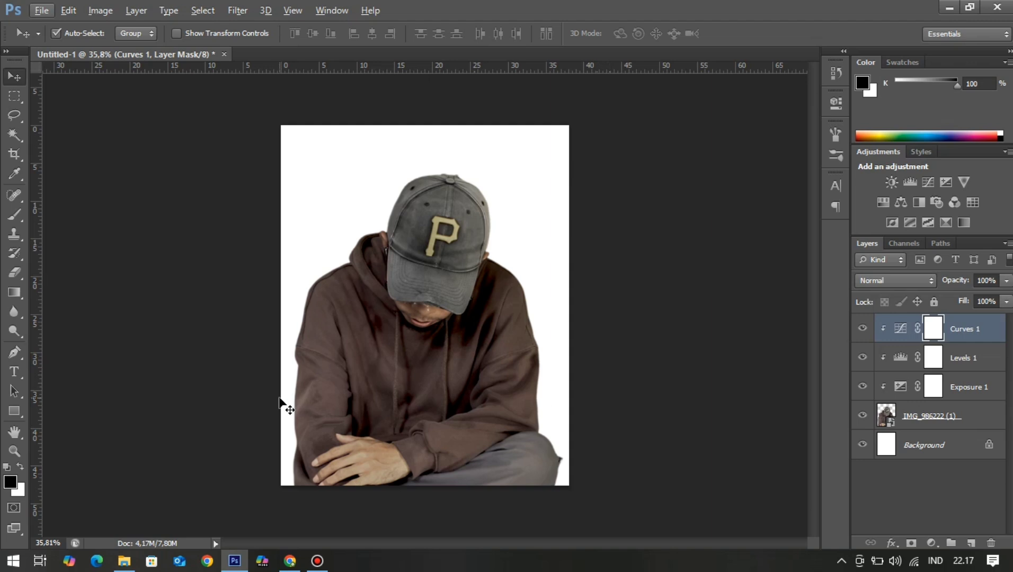
pyautogui.click(16, 371)
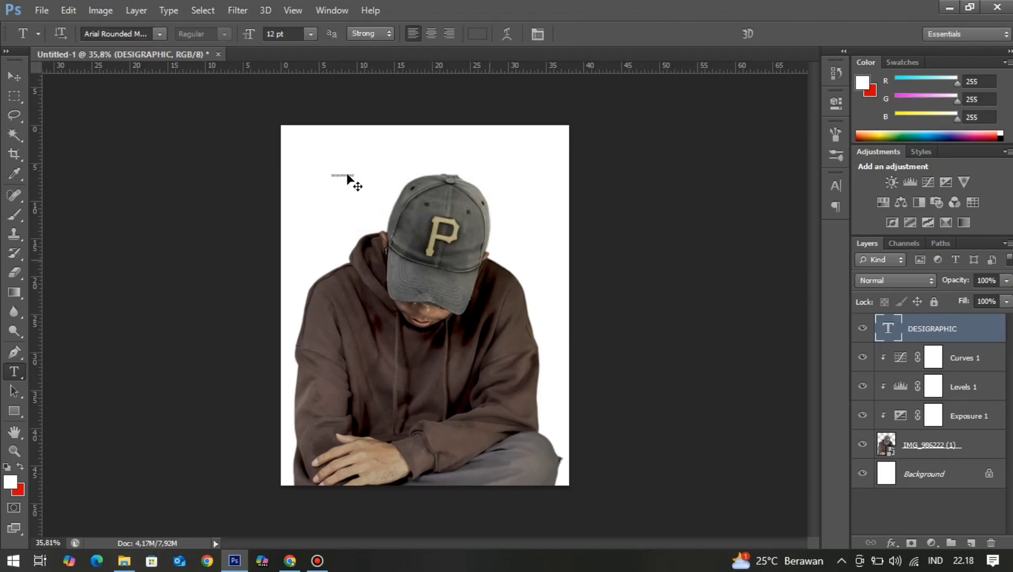
pyautogui.hotkey('ctrl', 't')
pyautogui.moveTo(356, 182); pyautogui.dragTo(541, 265)
pyautogui.click(748, 34)
# Remove the first four letters of the heading so it reads GRAPHIC
pyautogui.moveTo(401, 188); pyautogui.dragTo(312, 189)
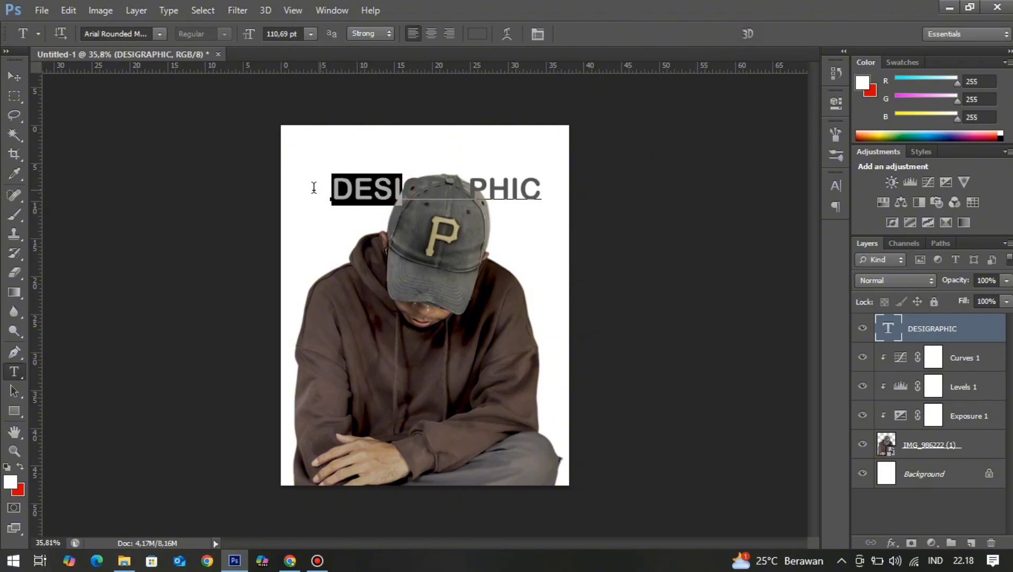
pyautogui.press('BackSpace')
pyautogui.hotkey('ctrl', 'Return')
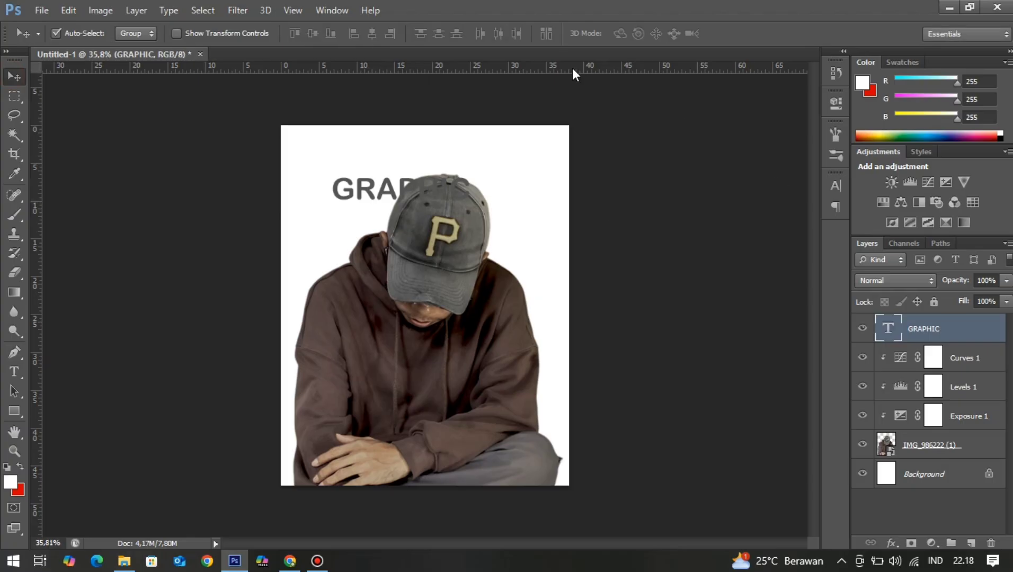
# Set the GRAPHIC text to black and change its font to Agency FB Bold
pyautogui.click(837, 184)
pyautogui.click(777, 271)
pyautogui.moveTo(647, 249); pyautogui.dragTo(620, 424)
pyautogui.click(937, 225)
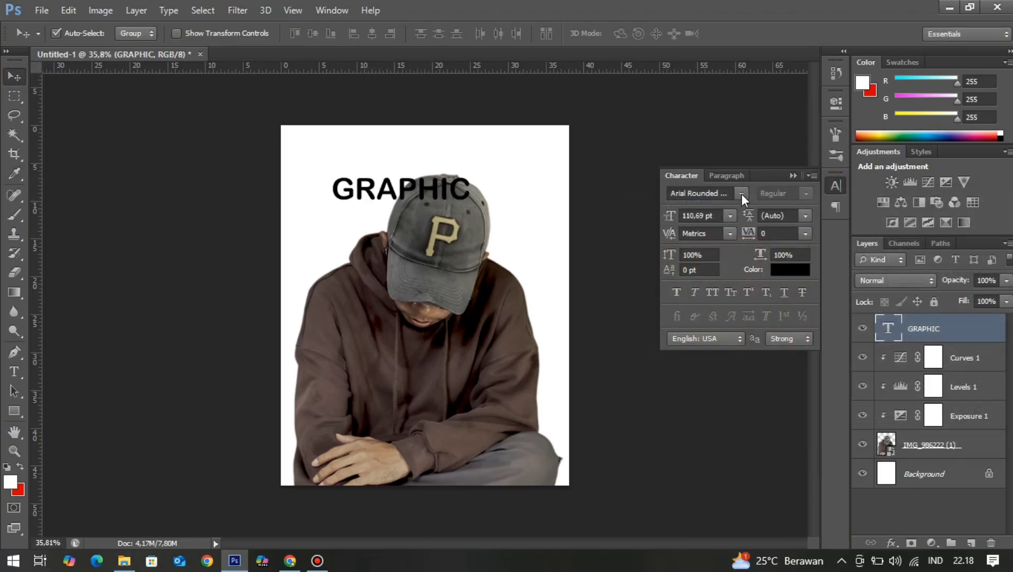
pyautogui.click(741, 193)
pyautogui.moveTo(902, 227); pyautogui.dragTo(905, 201)
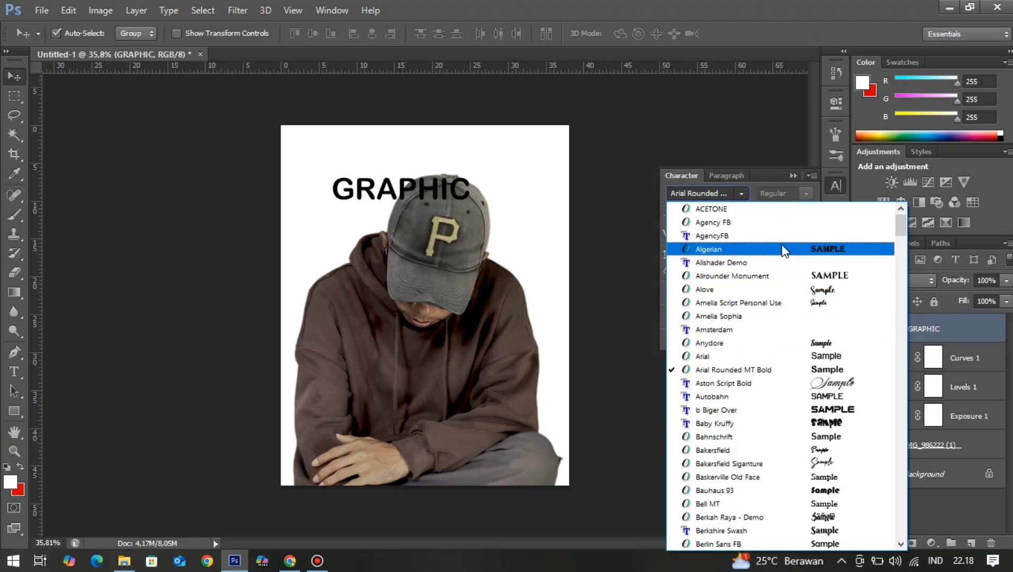
pyautogui.click(736, 222)
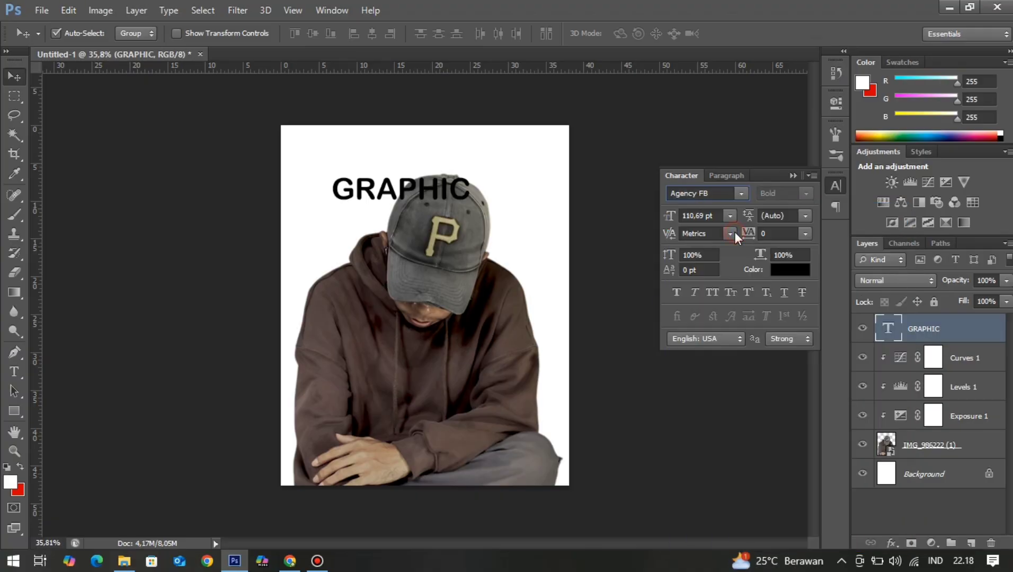
pyautogui.click(794, 176)
# Enlarge the GRAPHIC text to nearly the page width and centre it horizontally near the top of the page
pyautogui.hotkey('ctrl', 't')
pyautogui.moveTo(423, 209); pyautogui.dragTo(516, 239)
pyautogui.moveTo(464, 207); pyautogui.dragTo(512, 207)
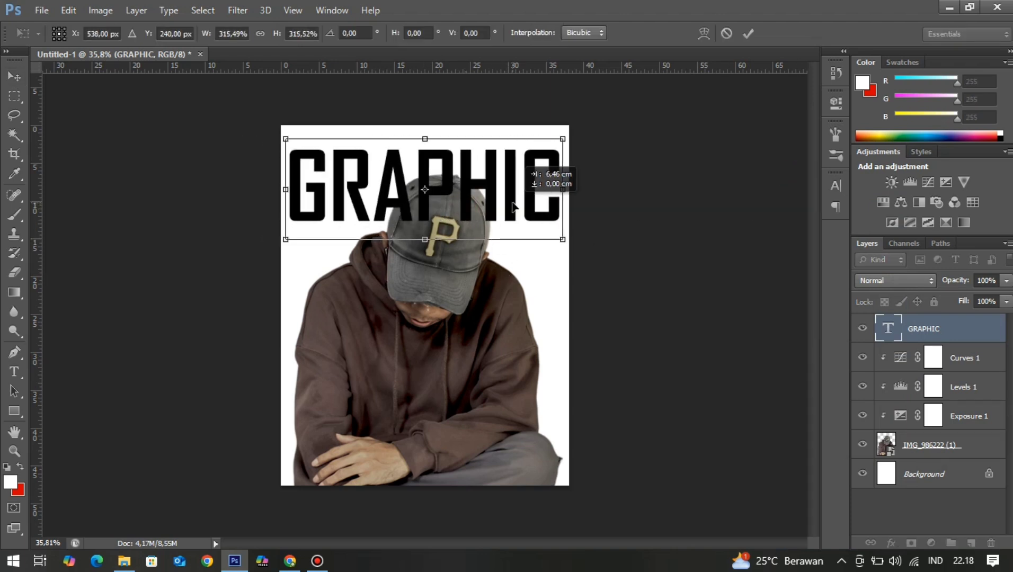
pyautogui.moveTo(563, 239); pyautogui.dragTo(555, 233)
pyautogui.press('Return')
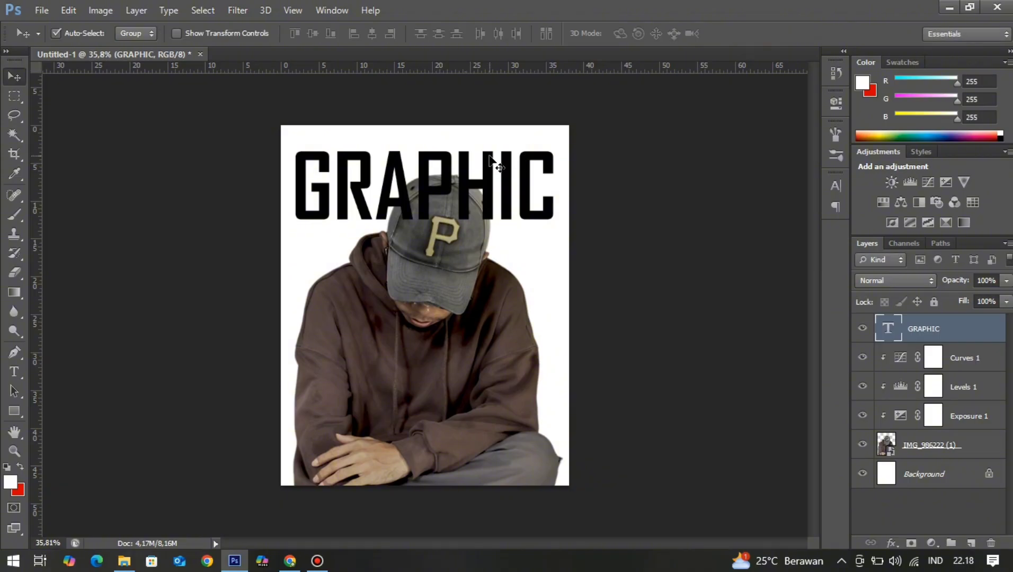
# Move the GRAPHIC text slightly up and place its layer behind the photo, directly above Background
pyautogui.scroll(1, 448, 128)
pyautogui.moveTo(426, 168); pyautogui.dragTo(426, 153)
pyautogui.moveTo(919, 331); pyautogui.dragTo(922, 459)
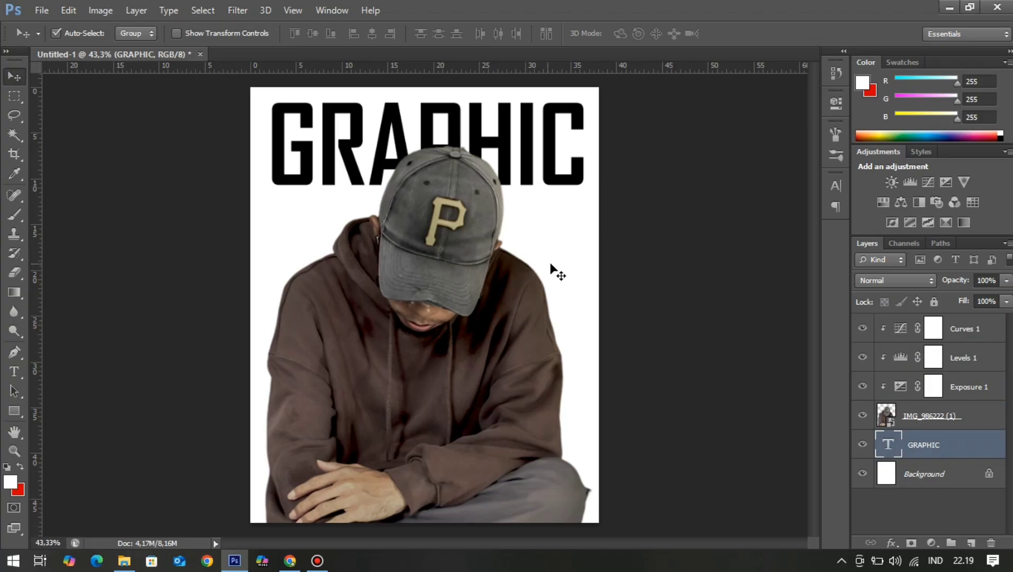
# Scale the GRAPHIC text down to about 94% around its centre
pyautogui.hotkey('ctrl', 't')
pyautogui.moveTo(584, 204); pyautogui.dragTo(580, 201)
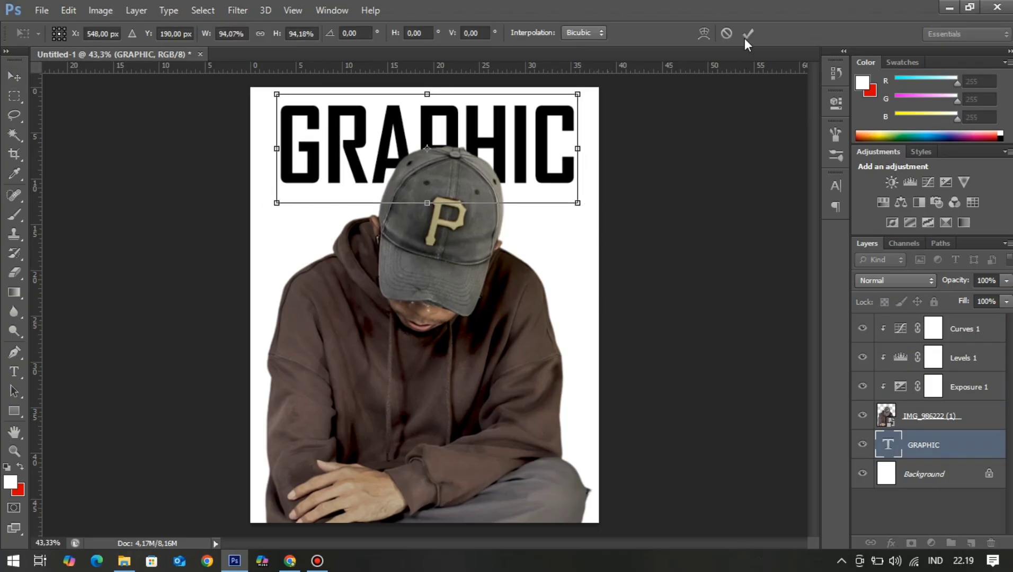
pyautogui.click(748, 33)
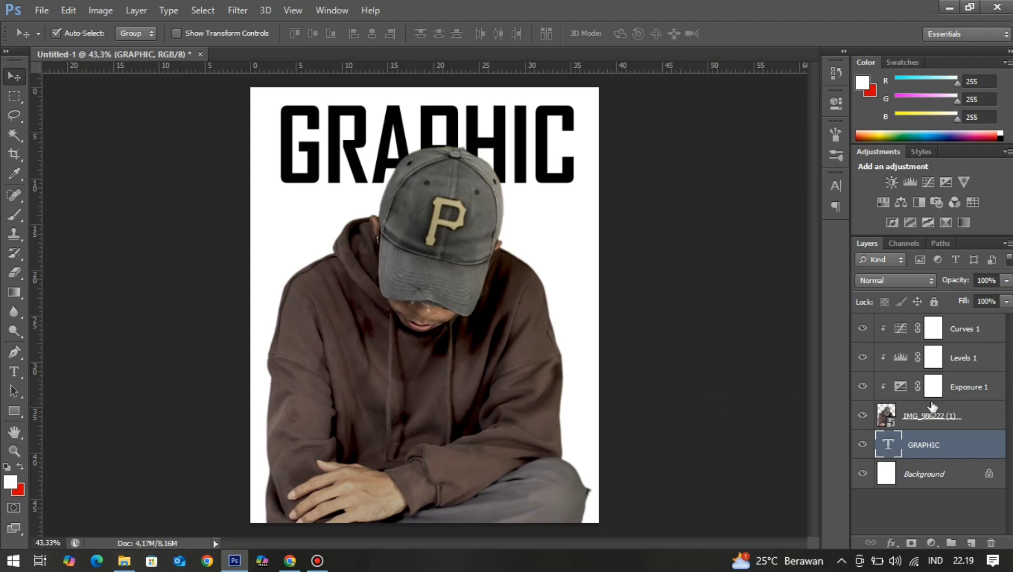
# Group the photo layer together with its Exposure, Levels and Curves adjustments
pyautogui.click(921, 417)
pyautogui.keyDown('shift'); pyautogui.click(965, 331); pyautogui.keyUp('shift')
pyautogui.hotkey('ctrl', 'g')
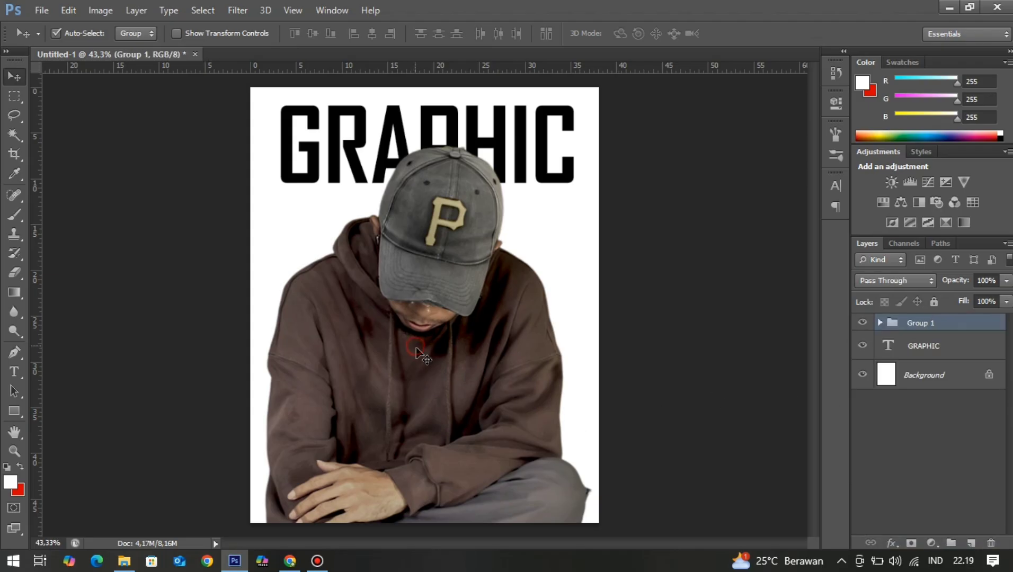
# Scale the photo group down slightly and shift it a little to the right so the cap only overlaps the bottom of GRAPHIC
pyautogui.hotkey('ctrl', 't')
pyautogui.moveTo(592, 143); pyautogui.dragTo(577, 166)
pyautogui.moveTo(471, 334); pyautogui.dragTo(477, 334)
pyautogui.press('Return')
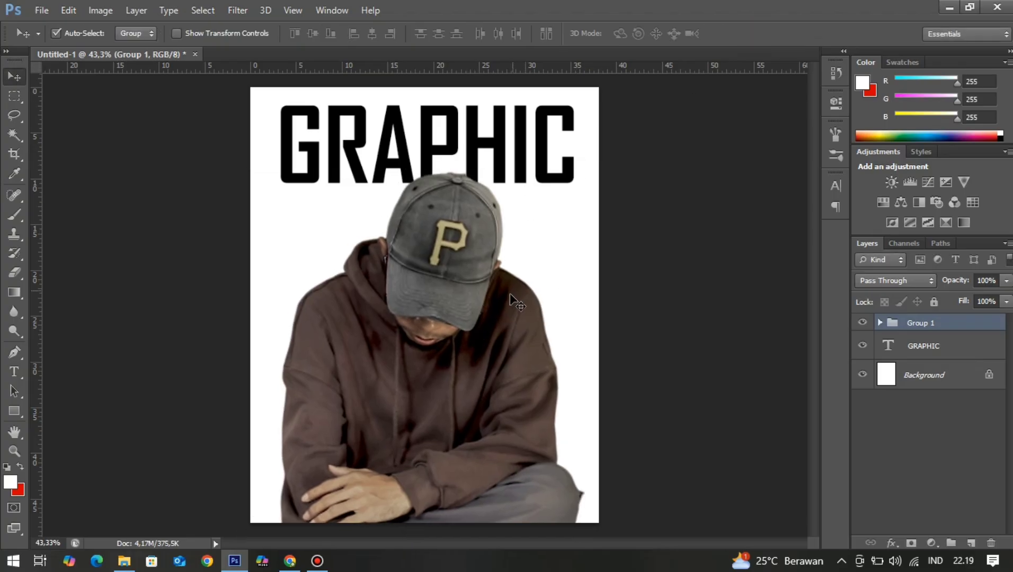
# Duplicate the GRAPHIC text directly below the original and change the copy's wording to DESIGN
pyautogui.moveTo(380, 172); pyautogui.dragTo(388, 253)
pyautogui.press('t')
pyautogui.doubleClick(308, 235)
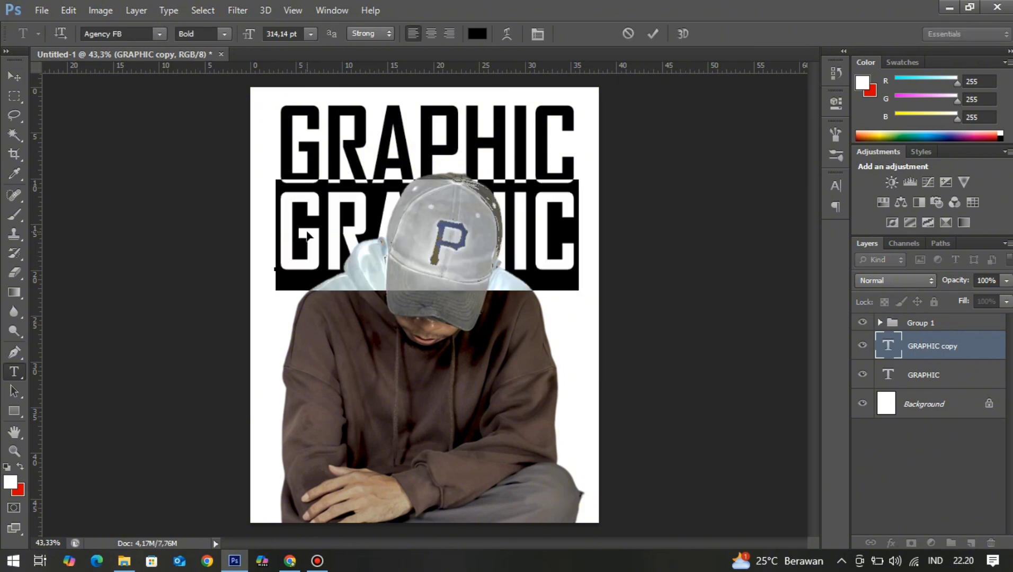
pyautogui.write('DESIGN')
pyautogui.click(652, 33)
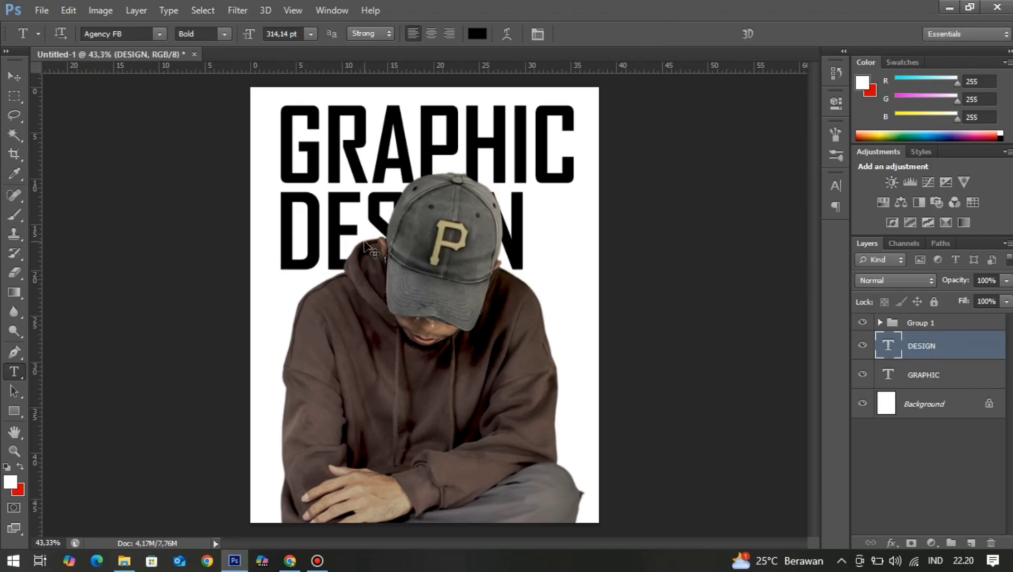
# Align the right edges of the DESIGN and GRAPHIC texts
pyautogui.press('v')
pyautogui.keyDown('shift'); pyautogui.click(386, 142); pyautogui.keyUp('shift')
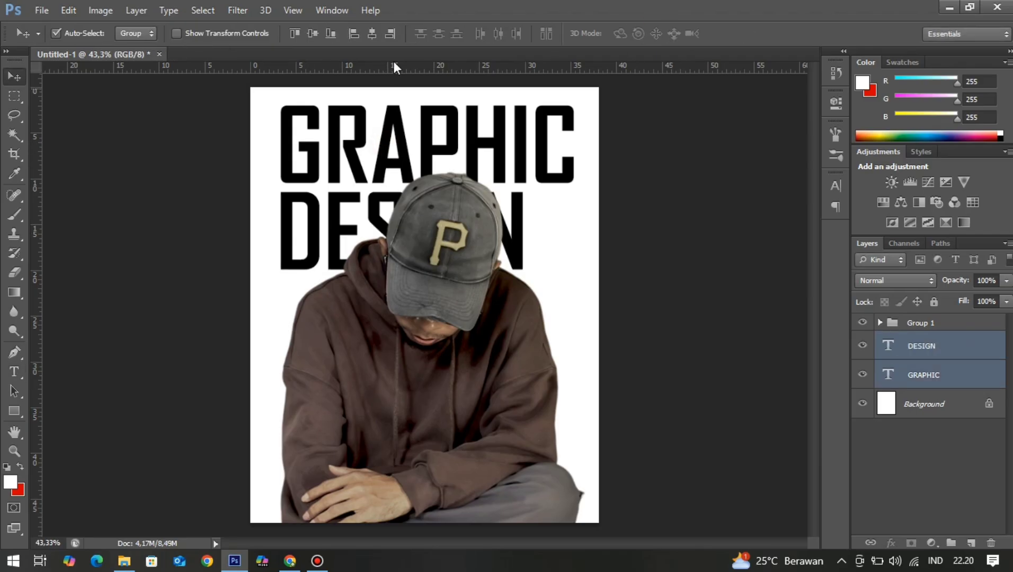
pyautogui.click(389, 33)
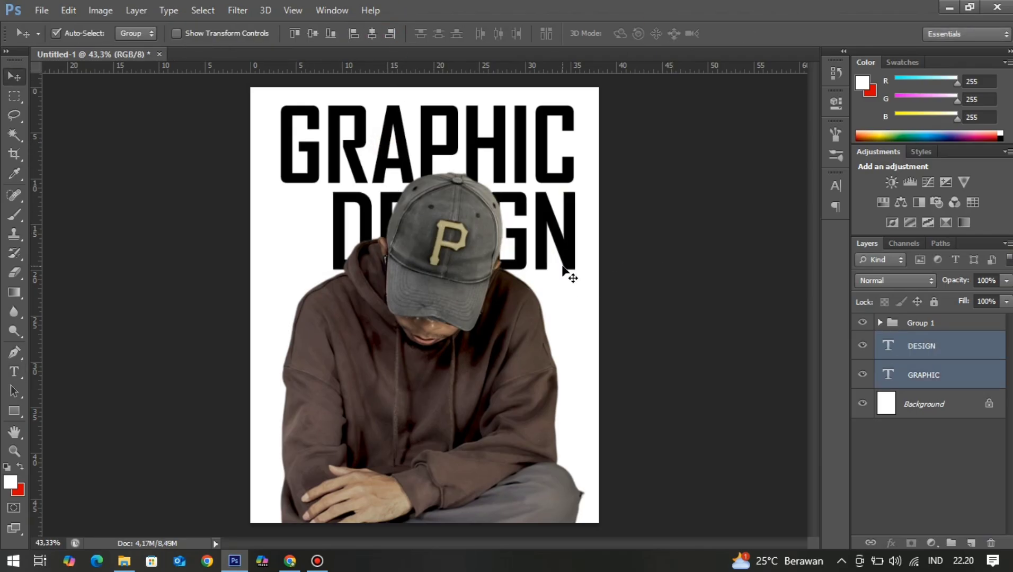
pyautogui.hotkey('ctrl', 't')
pyautogui.click(742, 33)
# Scale the DESIGN text down slightly from its lower-left corner, keeping its right edge in line with GRAPHIC
pyautogui.click(924, 347)
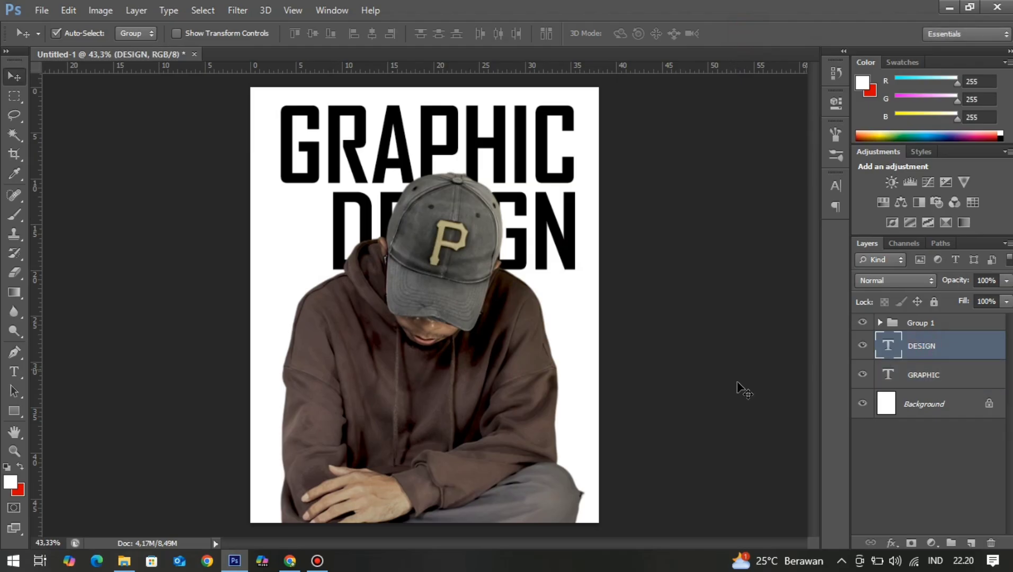
pyautogui.hotkey('ctrl', 't')
pyautogui.moveTo(330, 290); pyautogui.dragTo(342, 277)
pyautogui.click(748, 32)
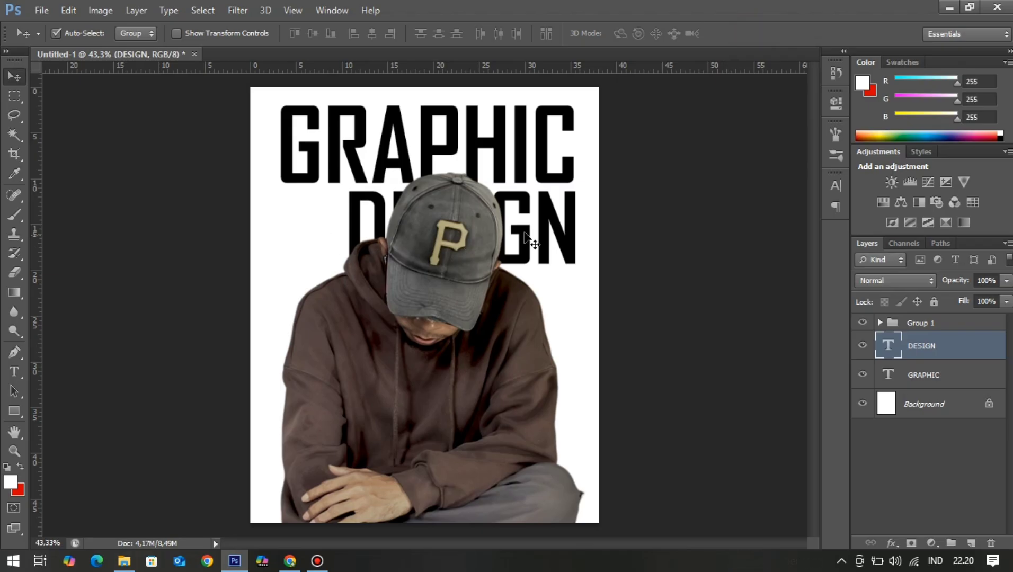
# Duplicate the DESIGN text horizontally to the left, starting in line with the G of GRAPHIC
pyautogui.scroll(3, 350, 173)
pyautogui.scroll(-1, 461, 229)
pyautogui.scroll(2, 461, 229)
pyautogui.click(583, 320)
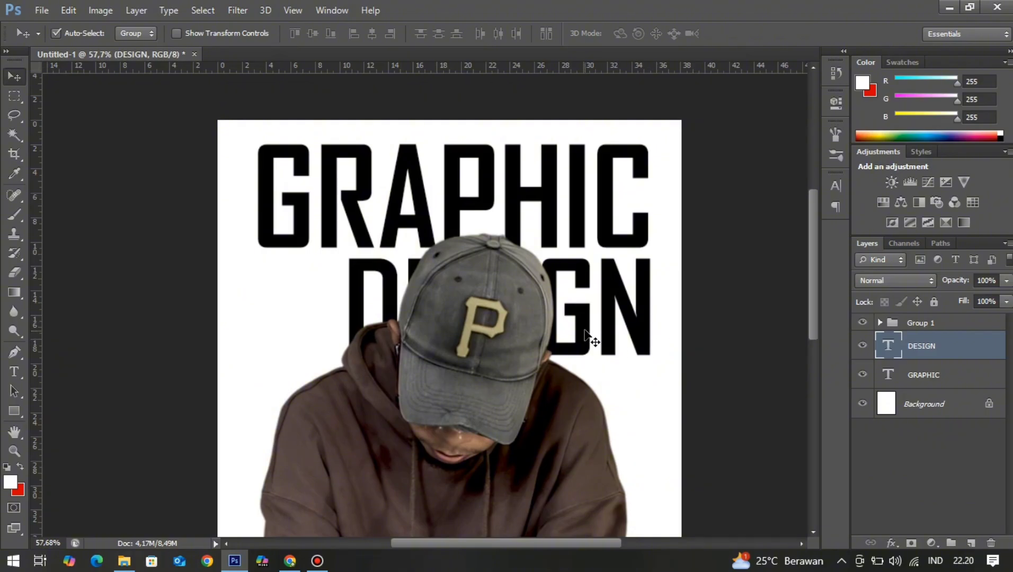
pyautogui.moveTo(583, 323); pyautogui.dragTo(491, 323)
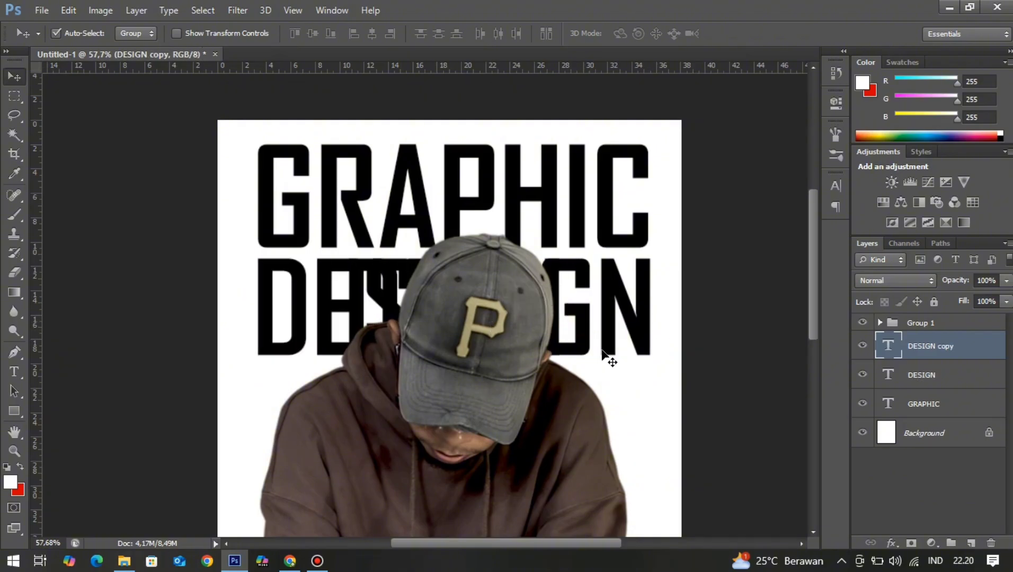
# Shrink the DESIGN copy to fit the gap beneath the G and R of GRAPHIC, beside the large DESIGN
pyautogui.hotkey('ctrl', 't')
pyautogui.moveTo(565, 380); pyautogui.dragTo(327, 277)
pyautogui.moveTo(310, 268)
pyautogui.mouseDown()
pyautogui.moveTo(324, 267)
pyautogui.moveTo(325, 282)
pyautogui.mouseUp()
pyautogui.click(747, 33)
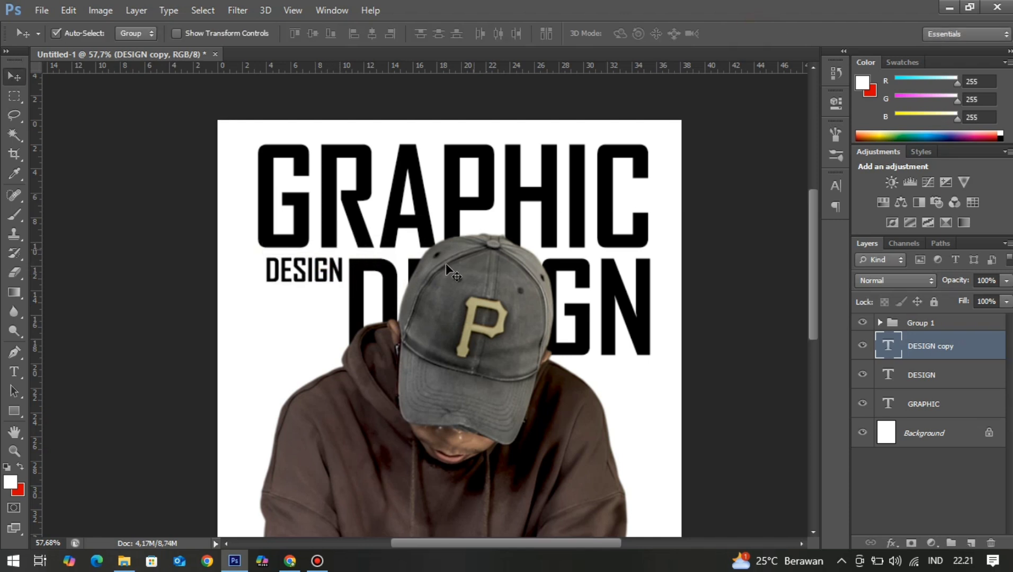
# Align the small DESIGN copy's top edge with the large DESIGN text and its left edge with GRAPHIC
pyautogui.keyDown('shift'); pyautogui.click(610, 277); pyautogui.keyUp('shift')
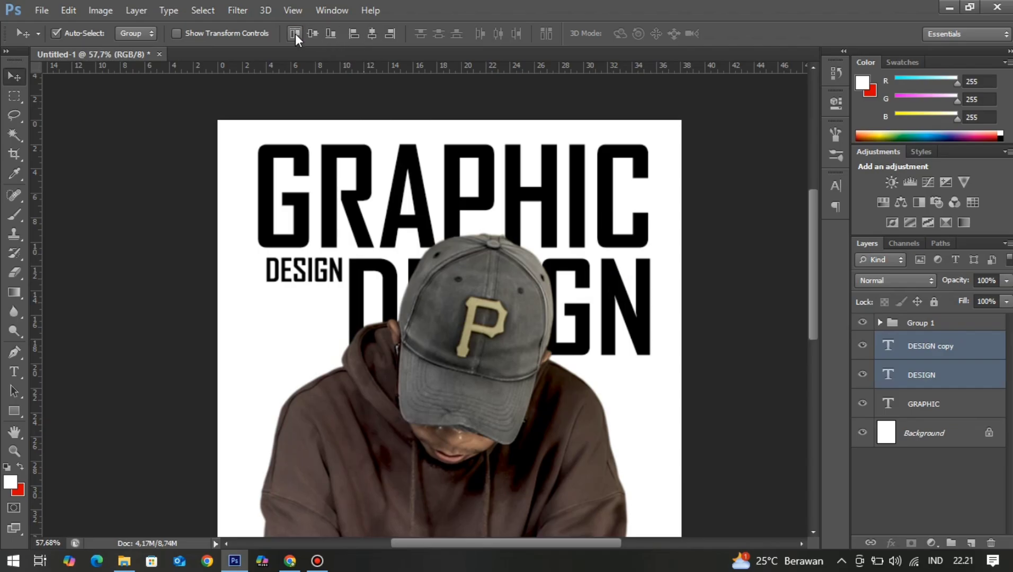
pyautogui.click(286, 279)
pyautogui.keyDown('shift'); pyautogui.click(267, 226); pyautogui.keyUp('shift')
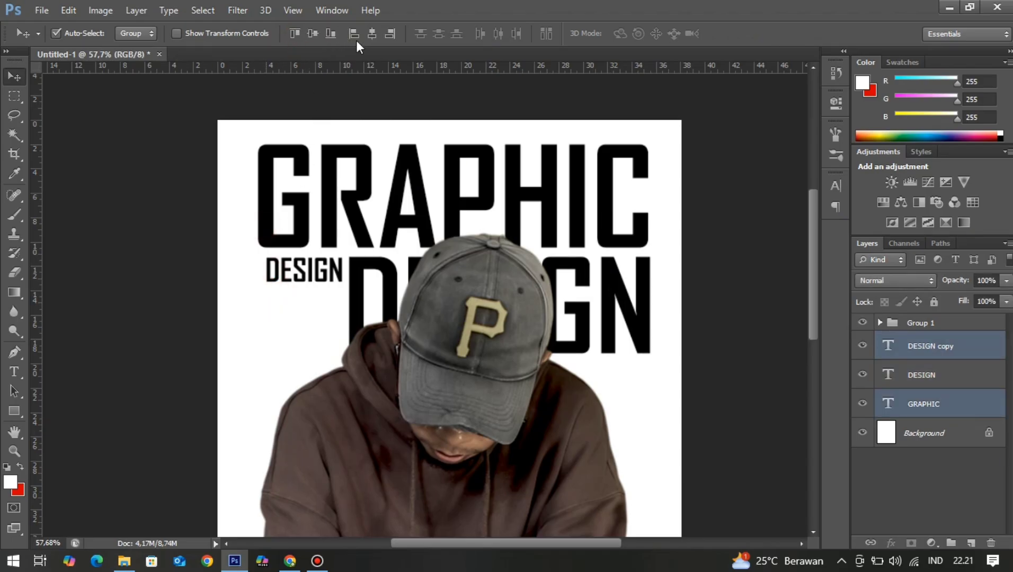
pyautogui.click(353, 33)
pyautogui.click(264, 325)
# Replace the small DESIGN copy's wording with SOCIAL MEDIA POST, one word per line
pyautogui.press('t')
pyautogui.click(294, 271)
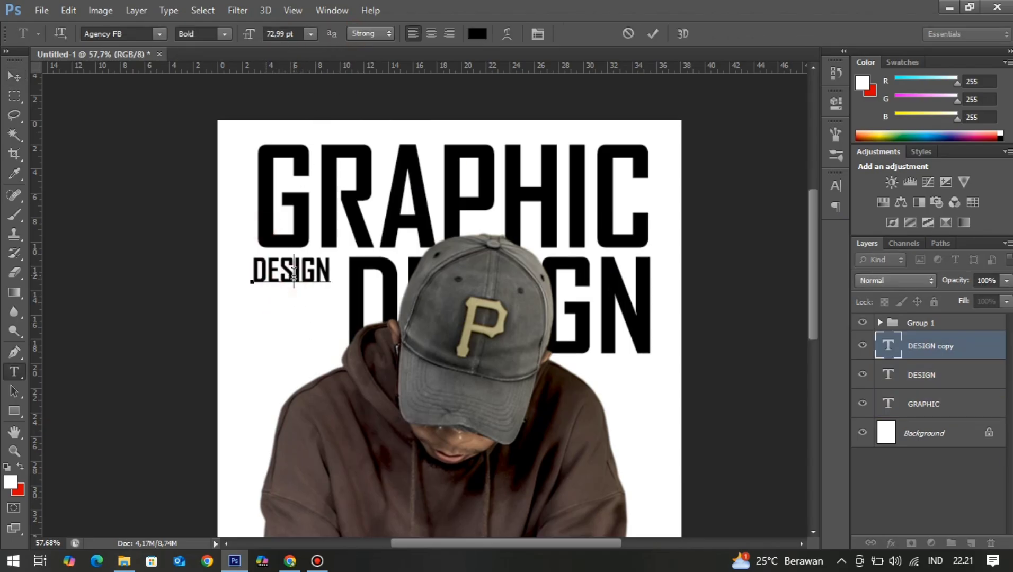
pyautogui.hotkey('ctrl', 'a')
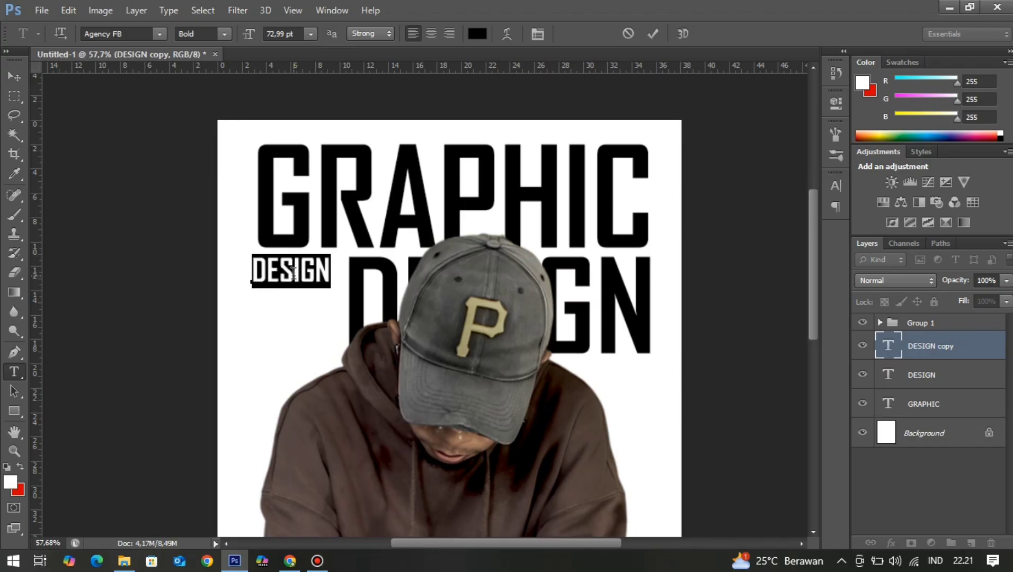
pyautogui.write('SO')
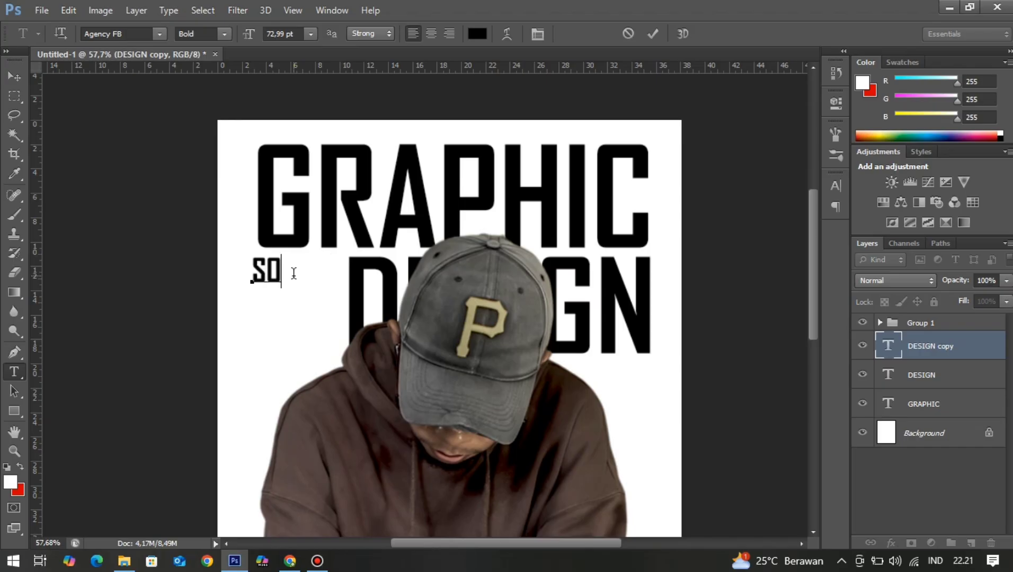
pyautogui.write('CIAL ')
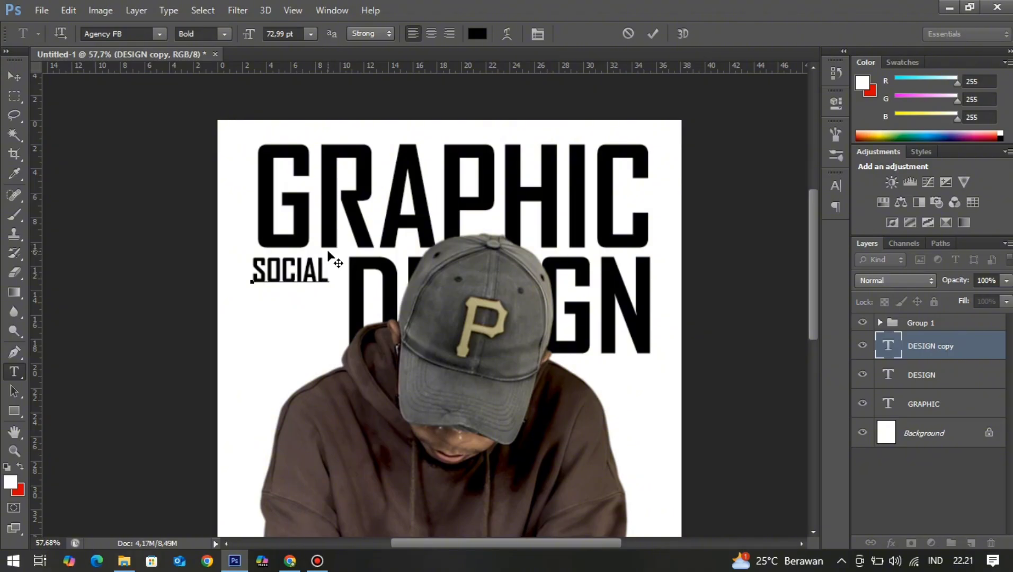
pyautogui.write('MEDIA')
pyautogui.press('Return')
pyautogui.write('P')
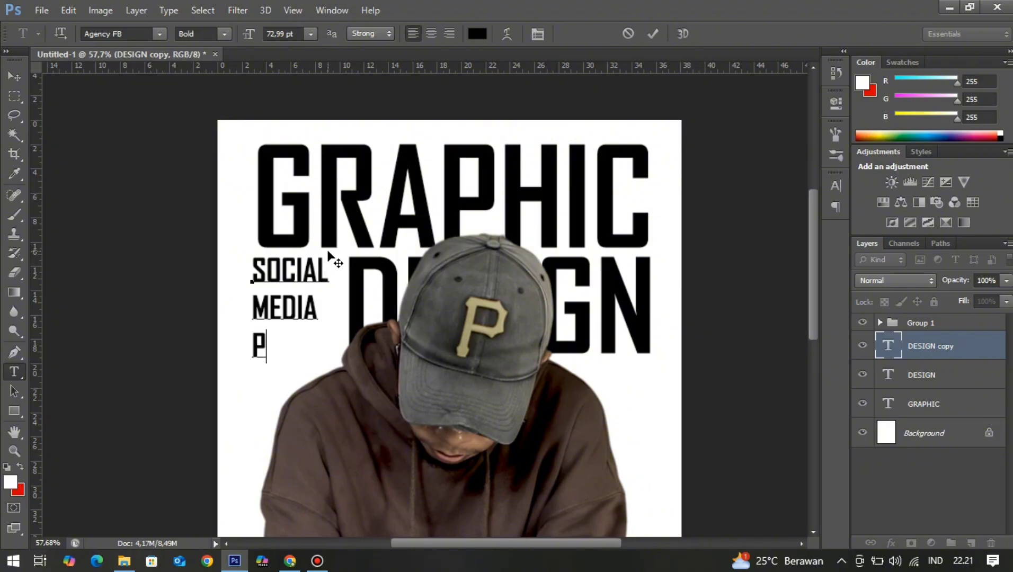
pyautogui.write('OST')
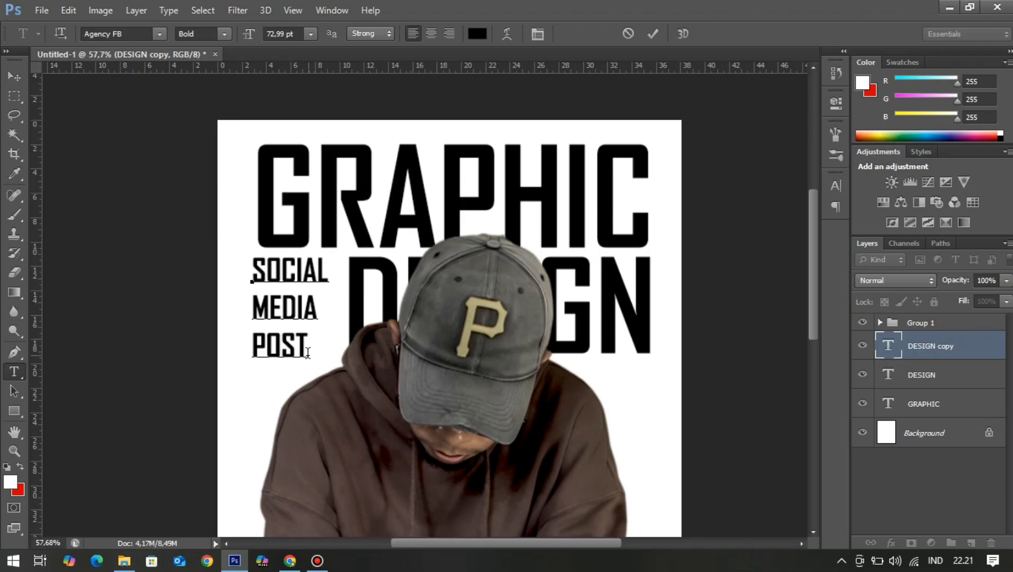
pyautogui.click(653, 33)
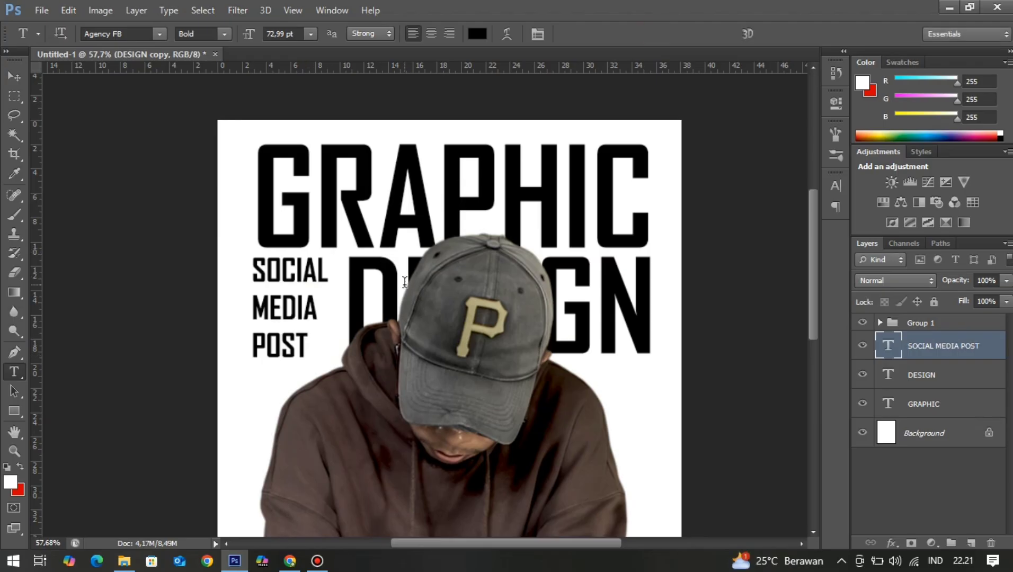
# Nudge the SOCIAL MEDIA POST text right until its left edge lines up with the G of GRAPHIC
pyautogui.press('v')
pyautogui.press('Right')
pyautogui.press('Right')
pyautogui.press('Right')
pyautogui.press('Right')
pyautogui.press('Right')
pyautogui.press('Right')
pyautogui.press('Right')
pyautogui.press('Right')
pyautogui.press('Right')
pyautogui.press('Right')
pyautogui.press('Right')
pyautogui.press('Right')
pyautogui.press('Right')
pyautogui.press('Right')
pyautogui.press('Right')
pyautogui.press('Right')
pyautogui.press('Right')
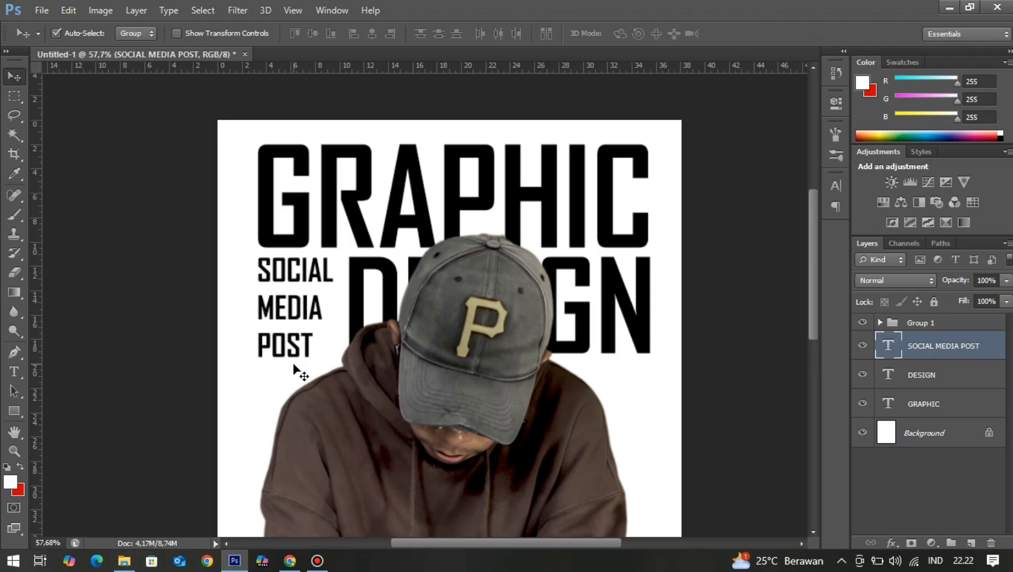
# Select the Background layer and set the foreground colour to a dark blue, RGB 34, 50, 69
pyautogui.scroll(-3, 265, 347)
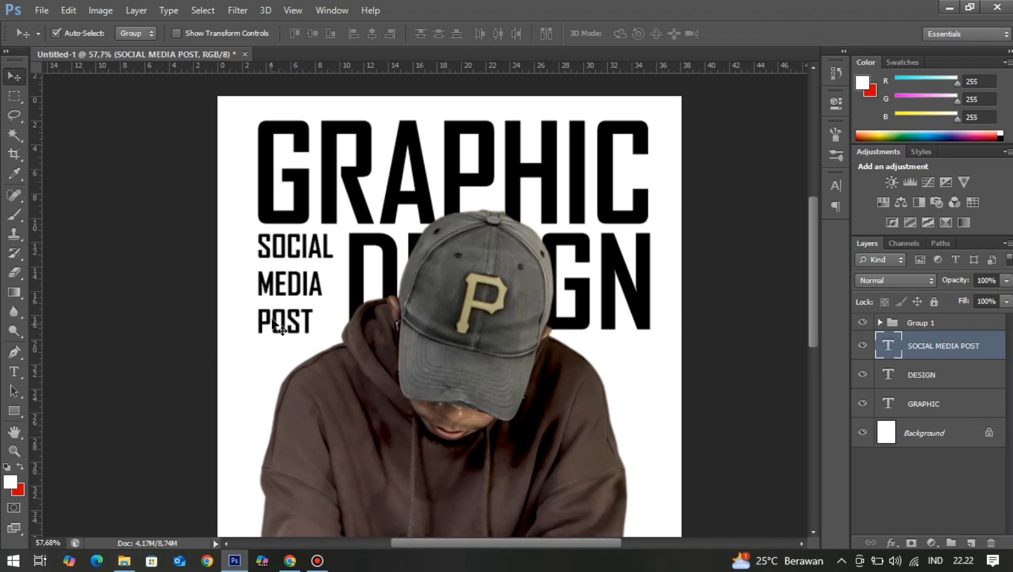
pyautogui.scroll(2, 554, 327)
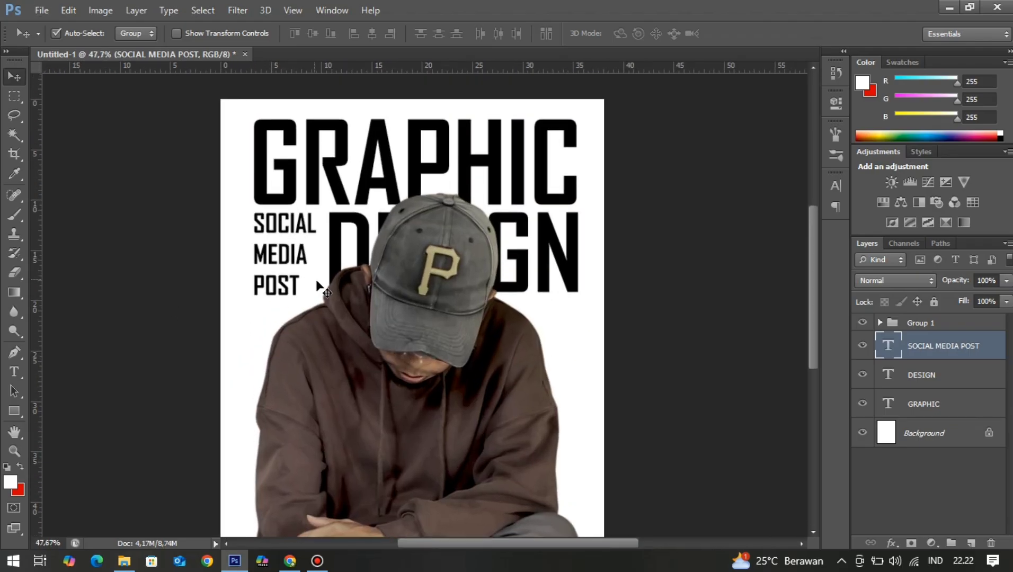
pyautogui.scroll(-3, 385, 295)
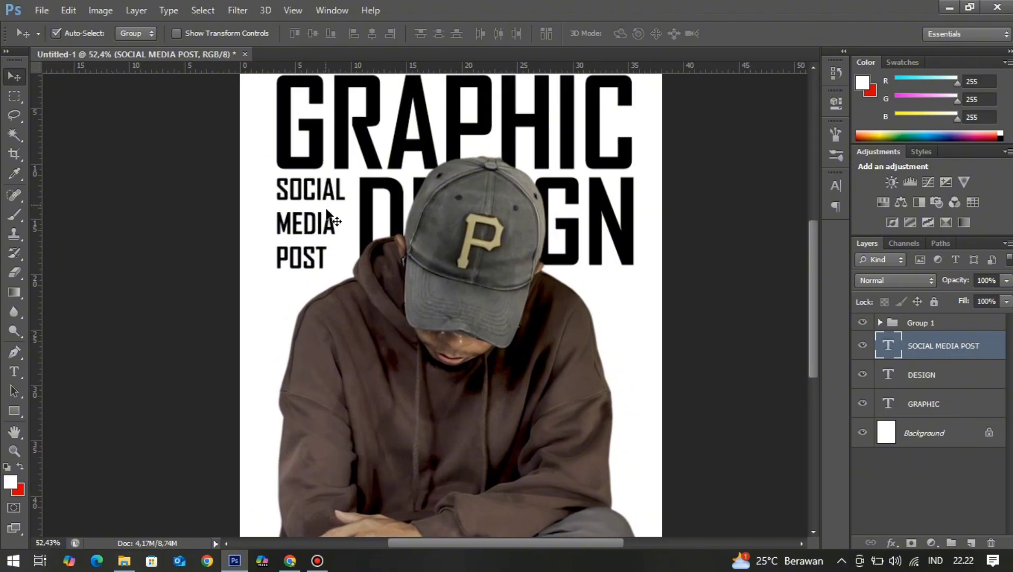
pyautogui.click(558, 356)
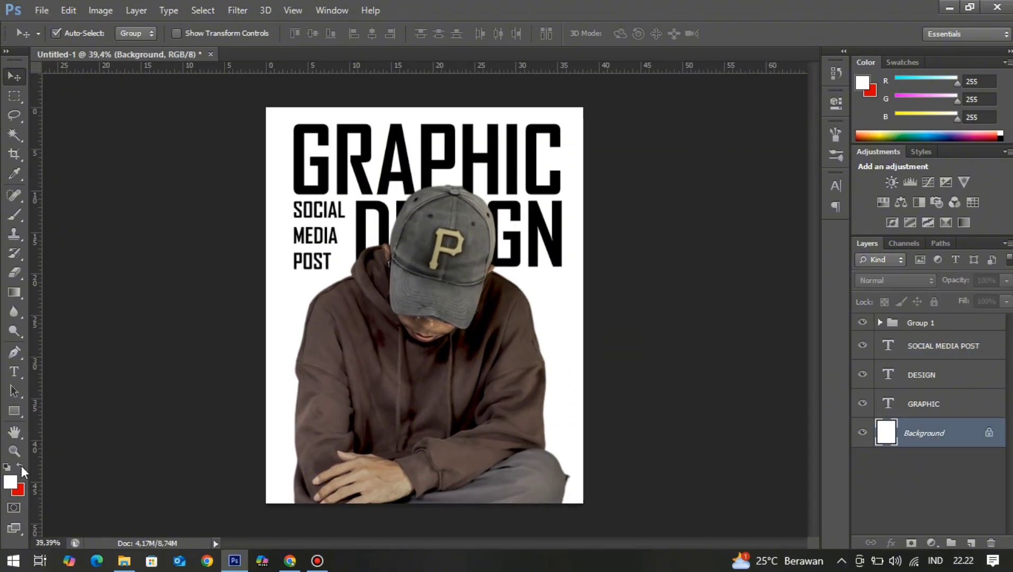
pyautogui.click(21, 465)
pyautogui.click(10, 481)
pyautogui.click(618, 400)
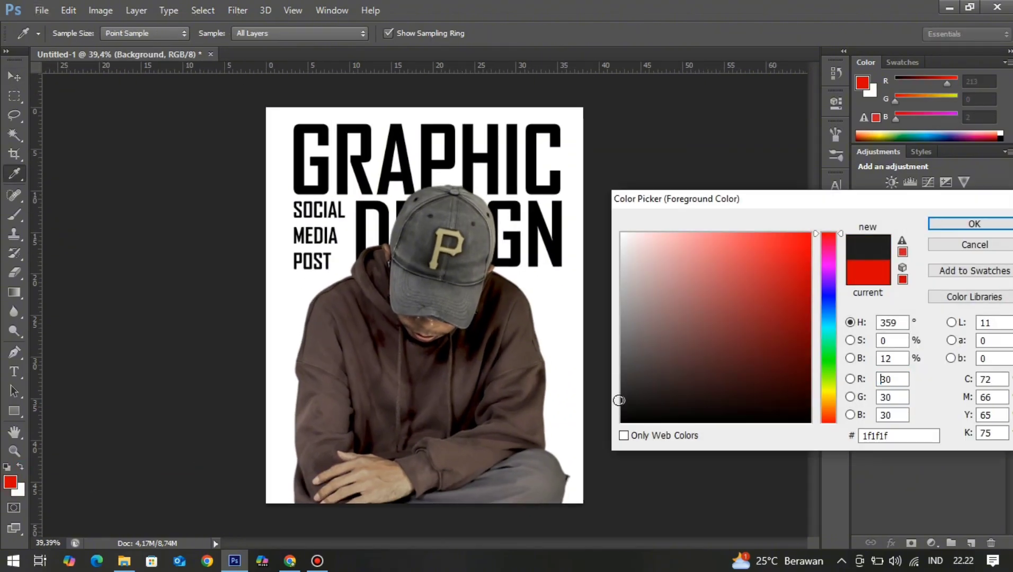
pyautogui.moveTo(618, 401); pyautogui.dragTo(616, 397)
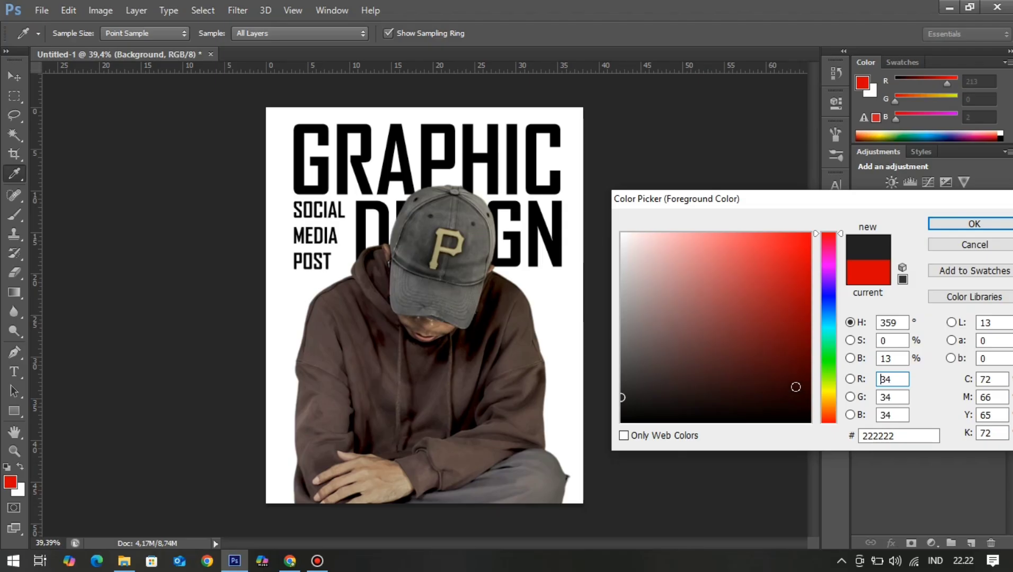
pyautogui.moveTo(835, 322); pyautogui.dragTo(834, 311)
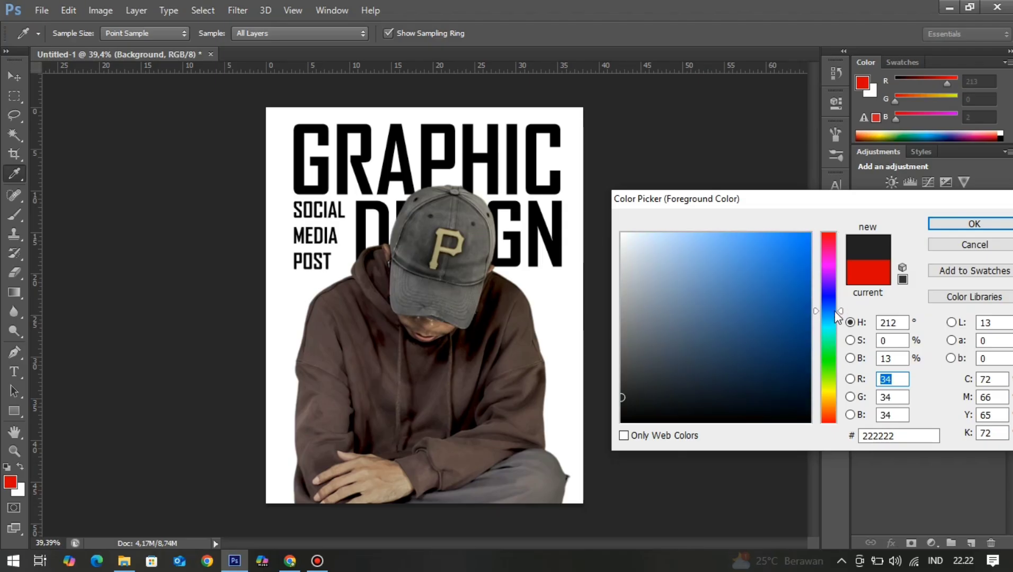
pyautogui.moveTo(714, 393)
pyautogui.mouseDown()
pyautogui.moveTo(756, 393)
pyautogui.moveTo(711, 382)
pyautogui.moveTo(718, 371)
pyautogui.mouseUp()
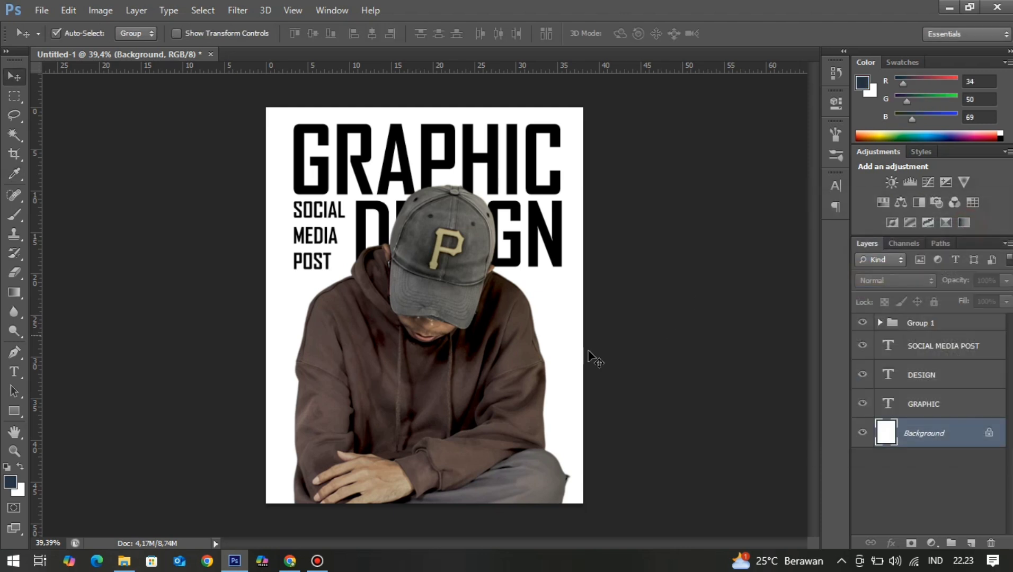
# Swap the foreground and background colours and fill the Background layer with the dark blue, using the background colour as fill content
pyautogui.click(101, 10)
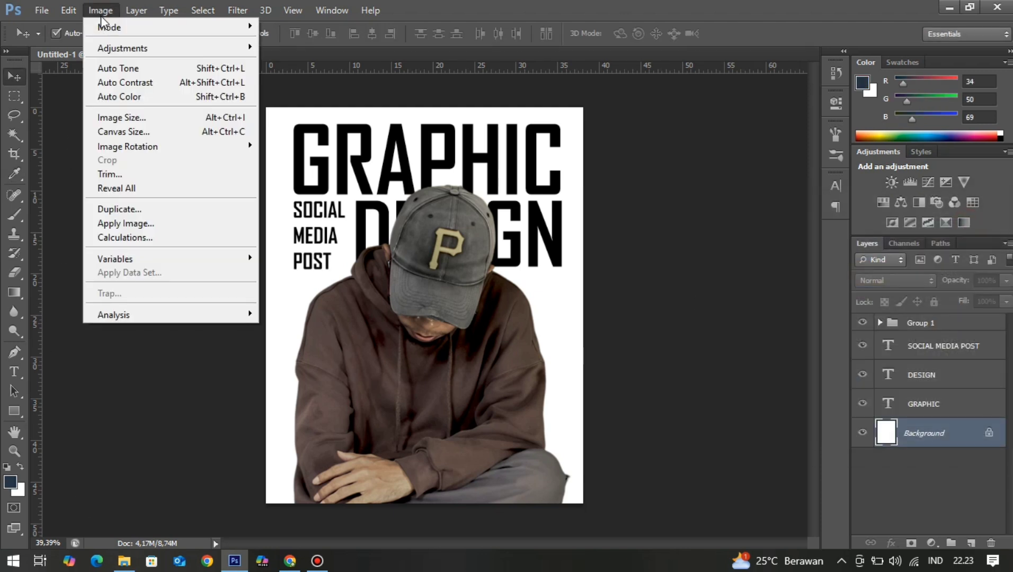
pyautogui.click(103, 217)
pyautogui.click(389, 179)
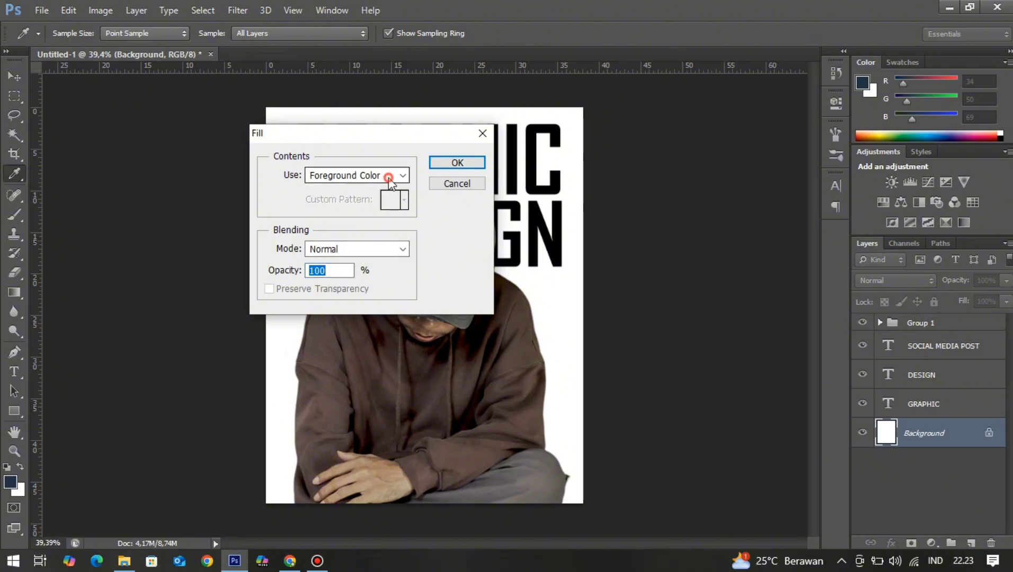
pyautogui.click(387, 204)
pyautogui.click(445, 165)
pyautogui.press('v')
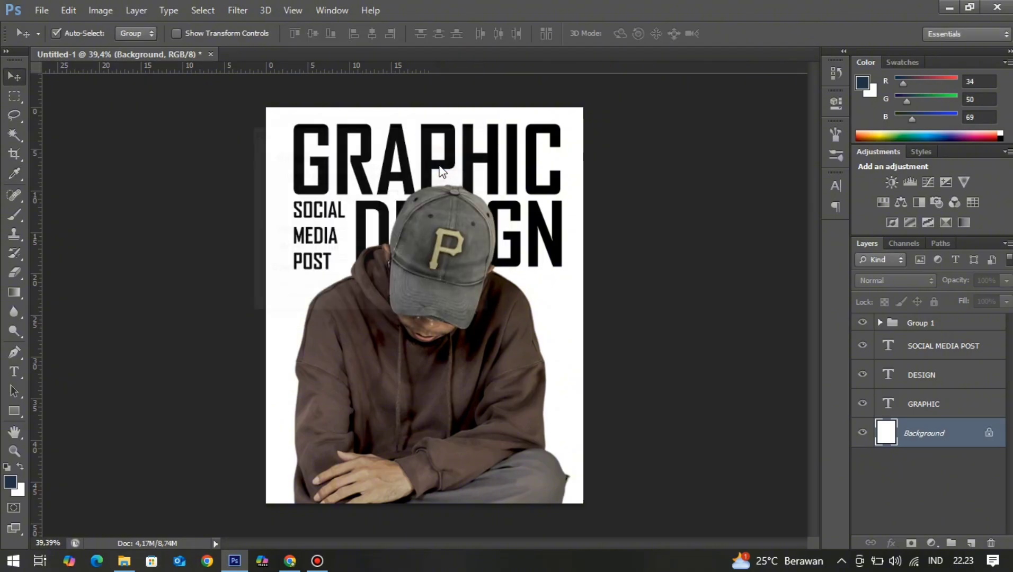
pyautogui.click(20, 467)
pyautogui.click(69, 12)
pyautogui.click(106, 217)
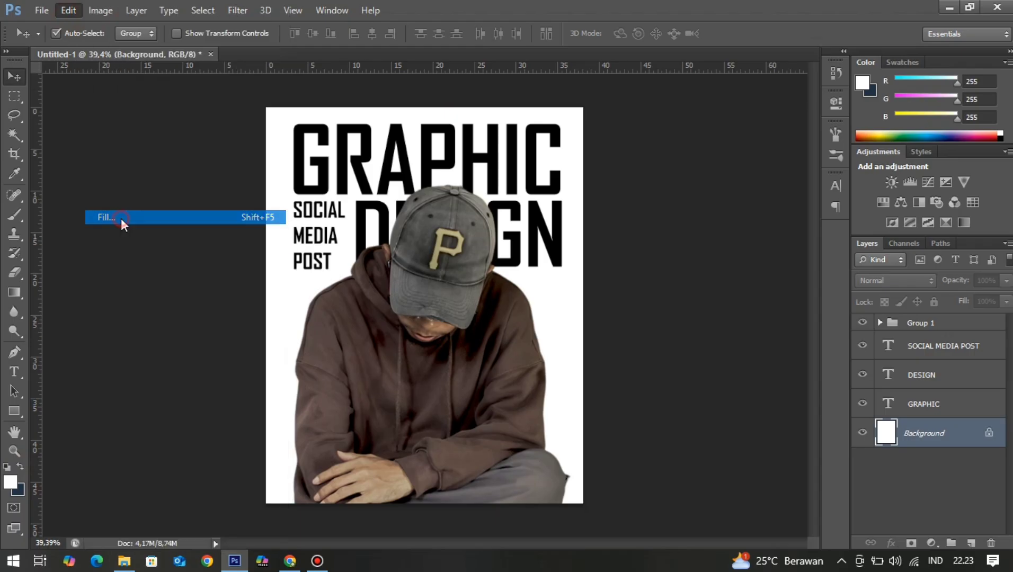
pyautogui.click(457, 163)
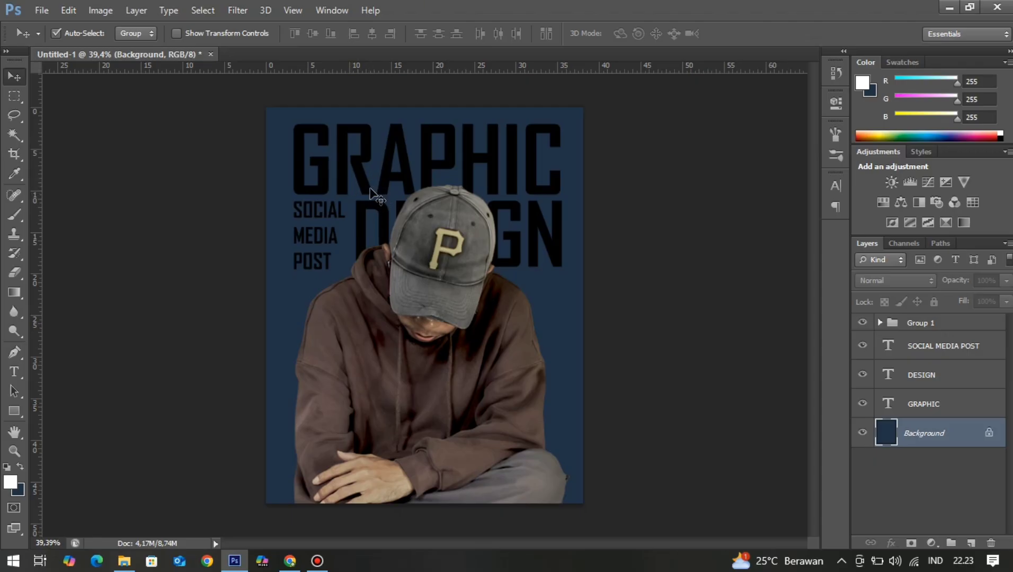
# Change the GRAPHIC text colour to white, ffffff
pyautogui.click(359, 174)
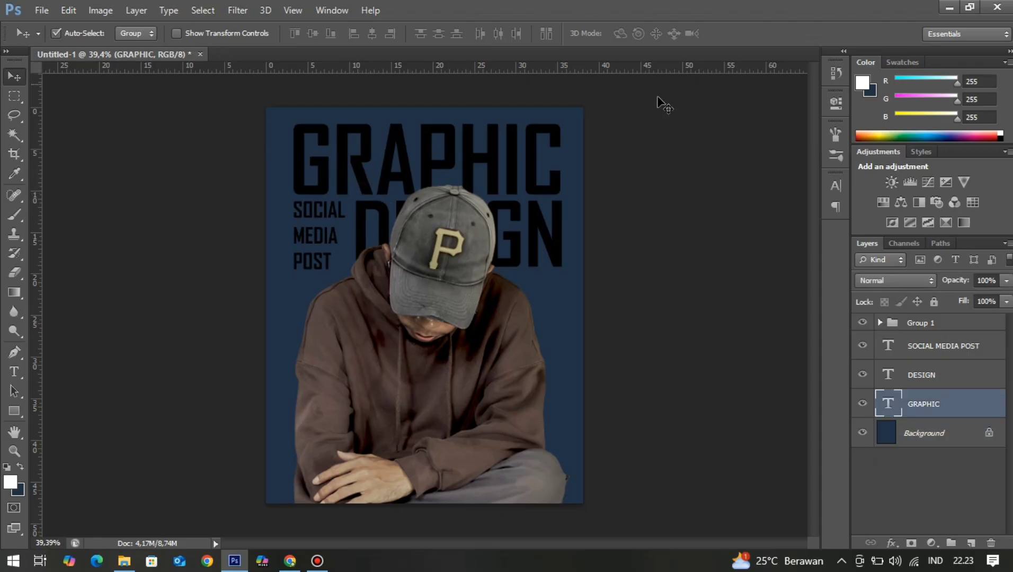
pyautogui.click(836, 186)
pyautogui.click(782, 271)
pyautogui.click(623, 234)
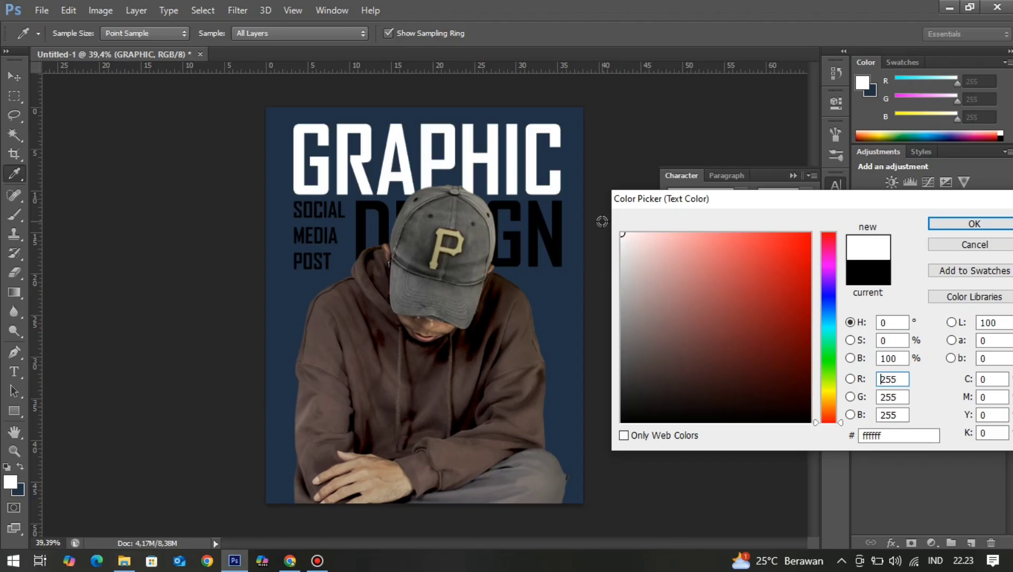
pyautogui.click(939, 221)
pyautogui.click(793, 176)
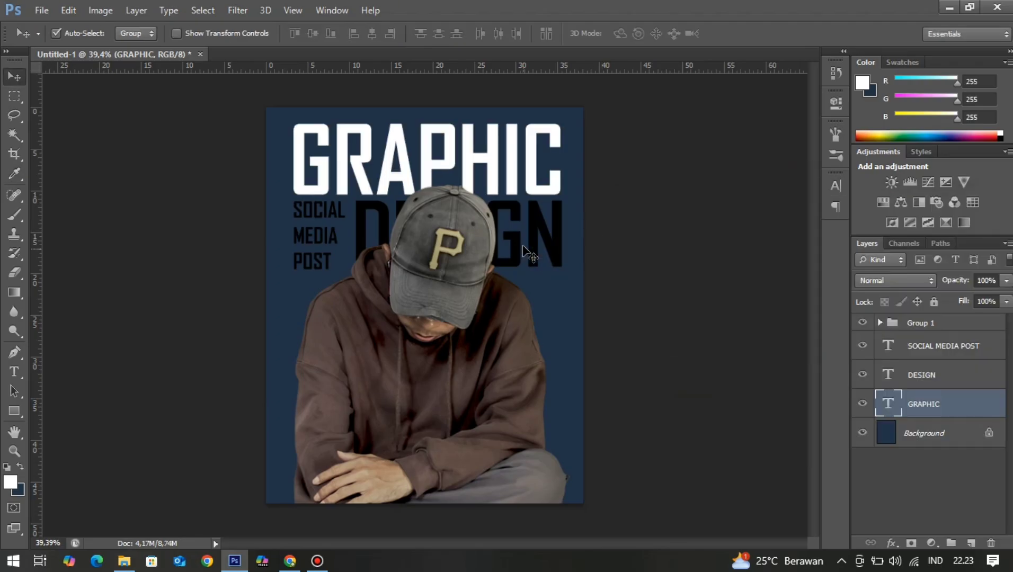
# Recolour the large DESIGN text with a medium steel blue that stands out from the dark blue background
pyautogui.click(518, 245)
pyautogui.click(834, 186)
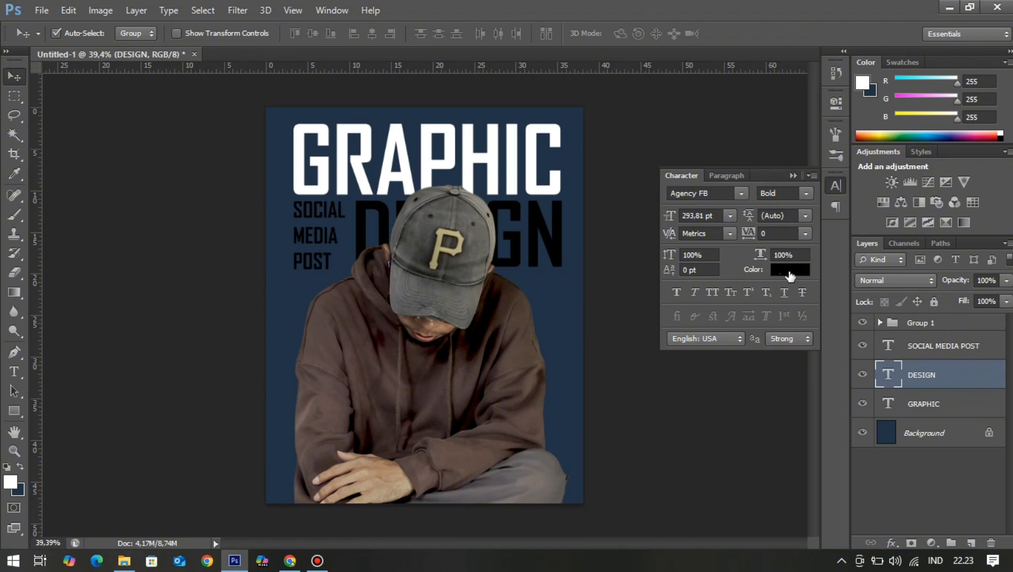
pyautogui.click(790, 274)
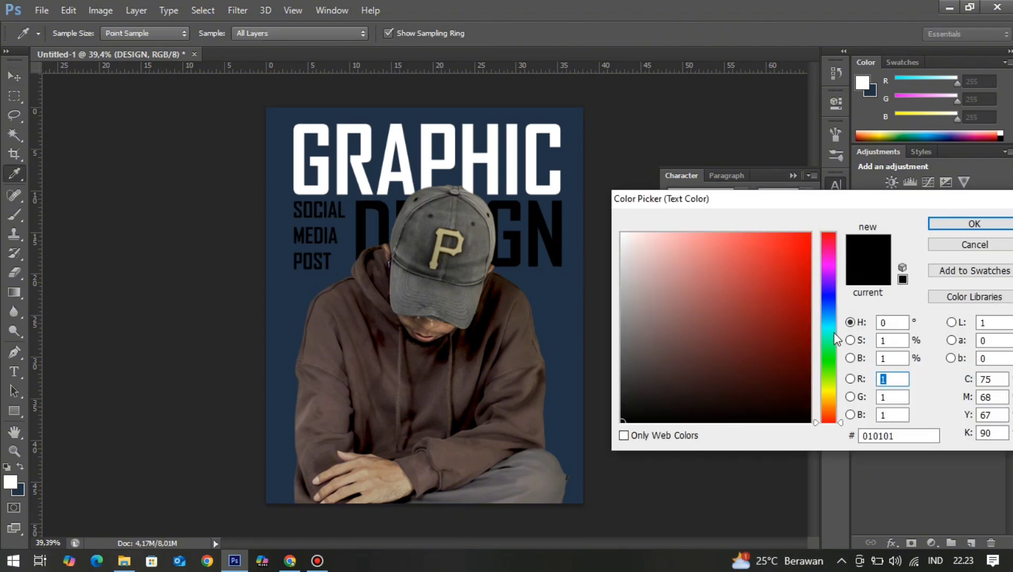
pyautogui.click(832, 313)
pyautogui.moveTo(761, 339); pyautogui.dragTo(700, 298)
pyautogui.click(990, 223)
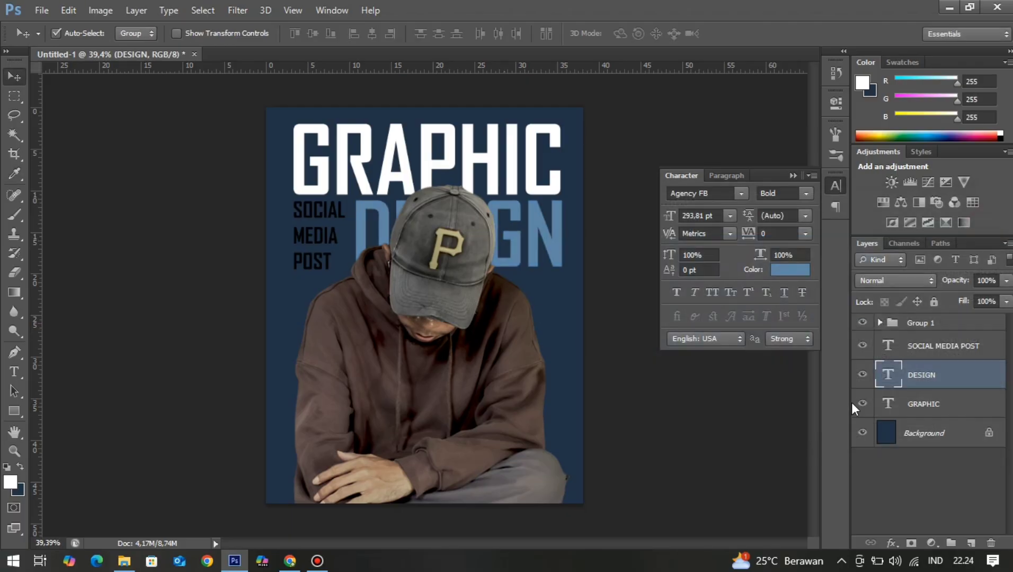
pyautogui.click(792, 176)
# Duplicate the DESIGN text layer and move the copy above Group 1, in front of the man
pyautogui.rightClick(931, 382)
pyautogui.click(947, 374)
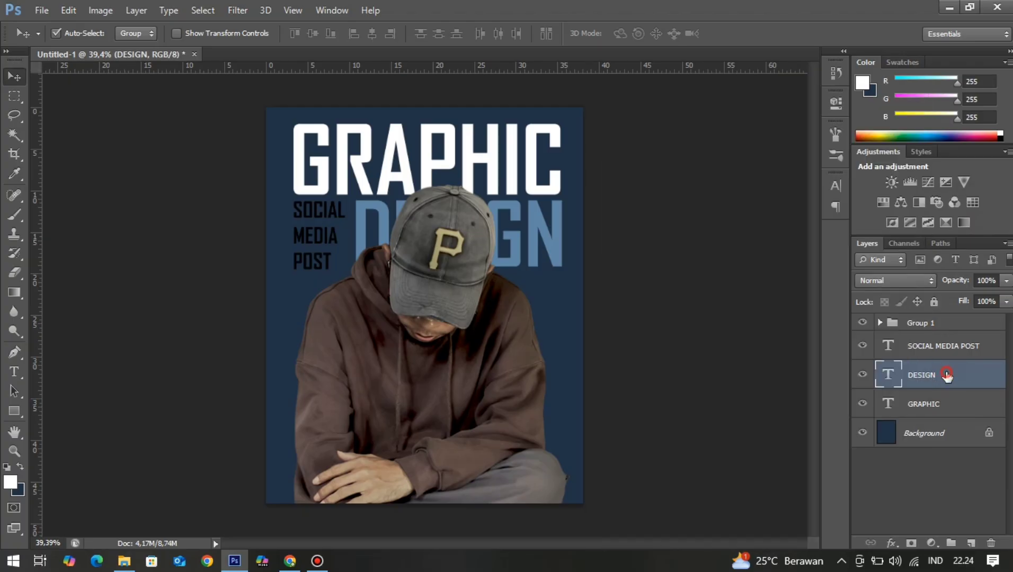
pyautogui.rightClick(923, 386)
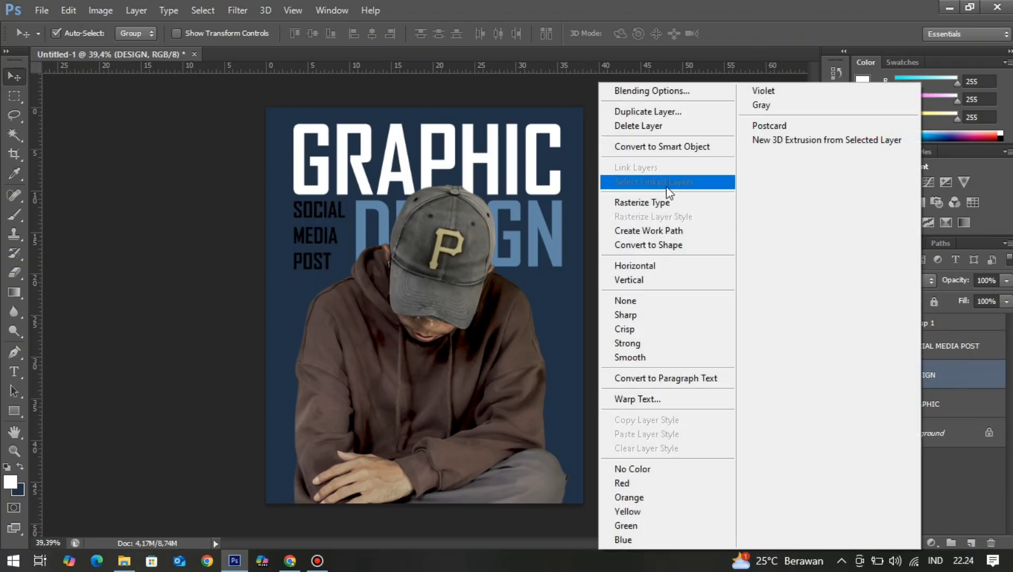
pyautogui.click(645, 112)
pyautogui.click(642, 166)
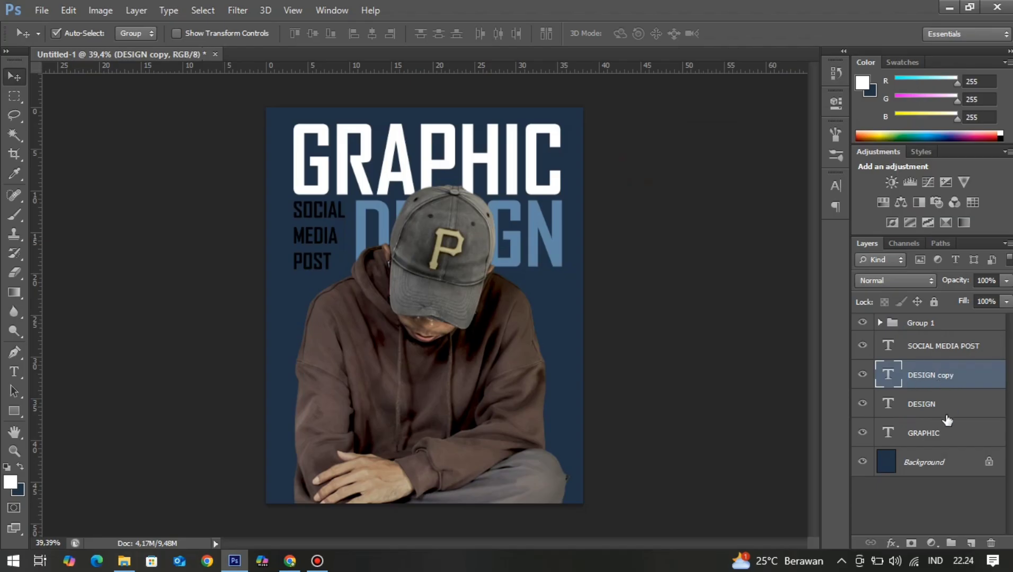
pyautogui.moveTo(911, 375); pyautogui.dragTo(898, 319)
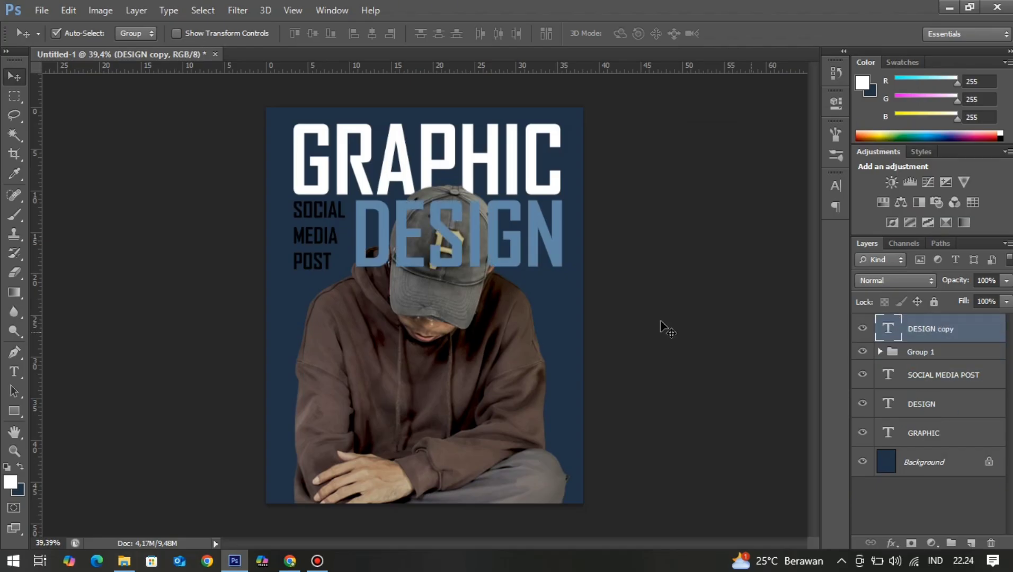
# Add a 3 px inside stroke to the DESIGN copy layer, using the steel blue sampled from the DESIGN lettering
pyautogui.click(891, 544)
pyautogui.click(909, 410)
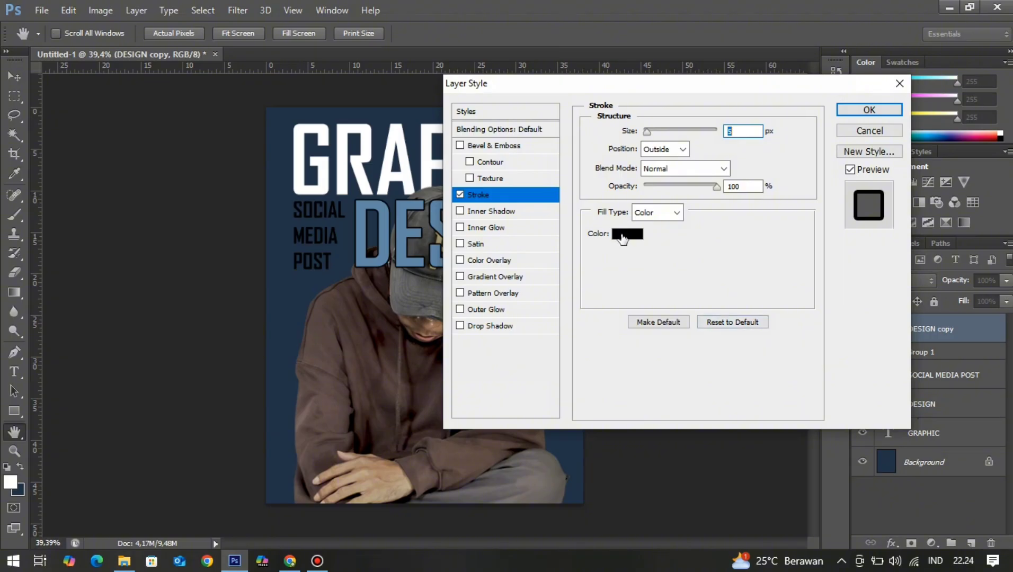
pyautogui.click(624, 235)
pyautogui.click(361, 228)
pyautogui.click(974, 223)
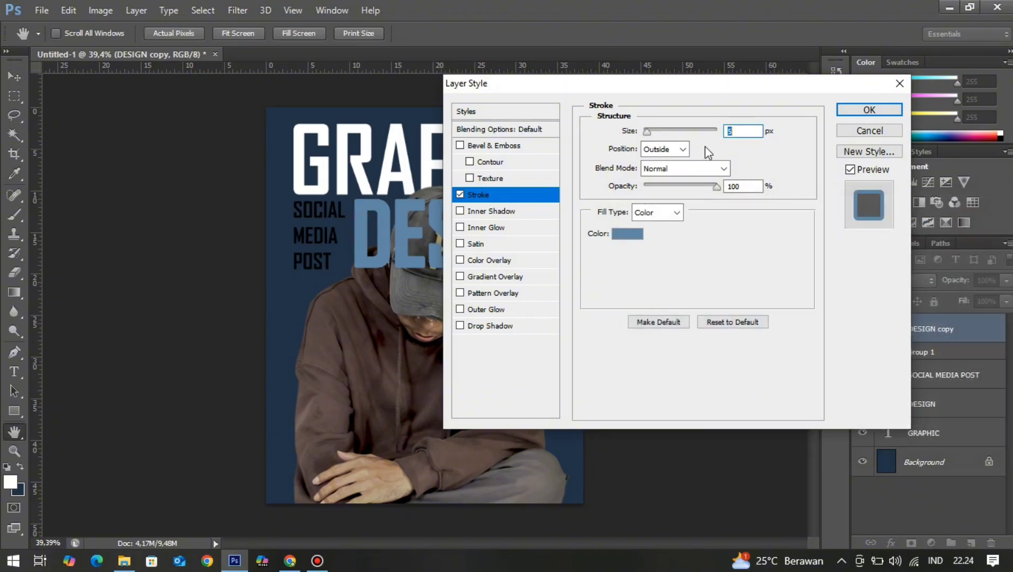
pyautogui.click(682, 149)
pyautogui.click(659, 177)
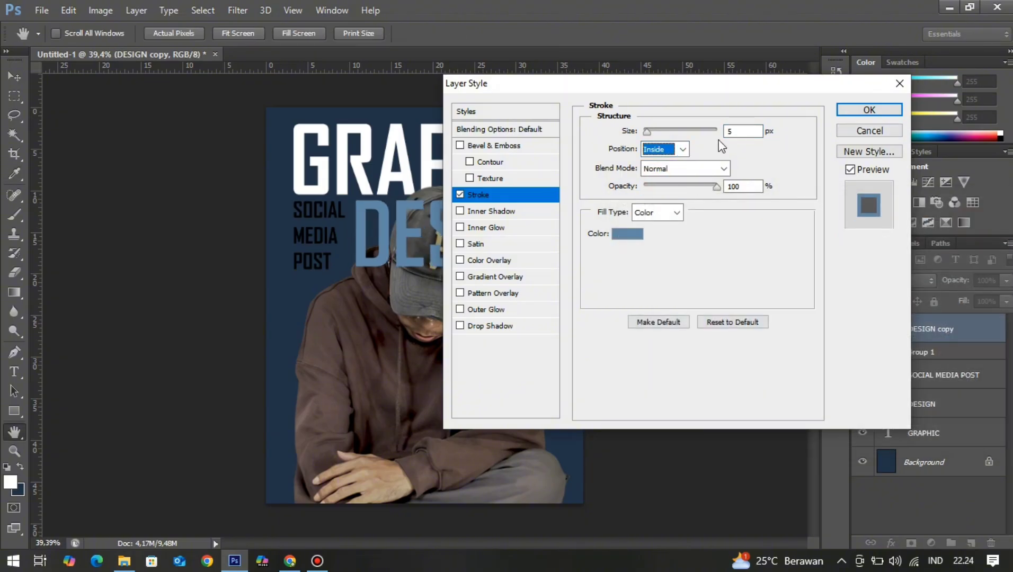
pyautogui.doubleClick(736, 130)
pyautogui.write('3')
pyautogui.click(869, 109)
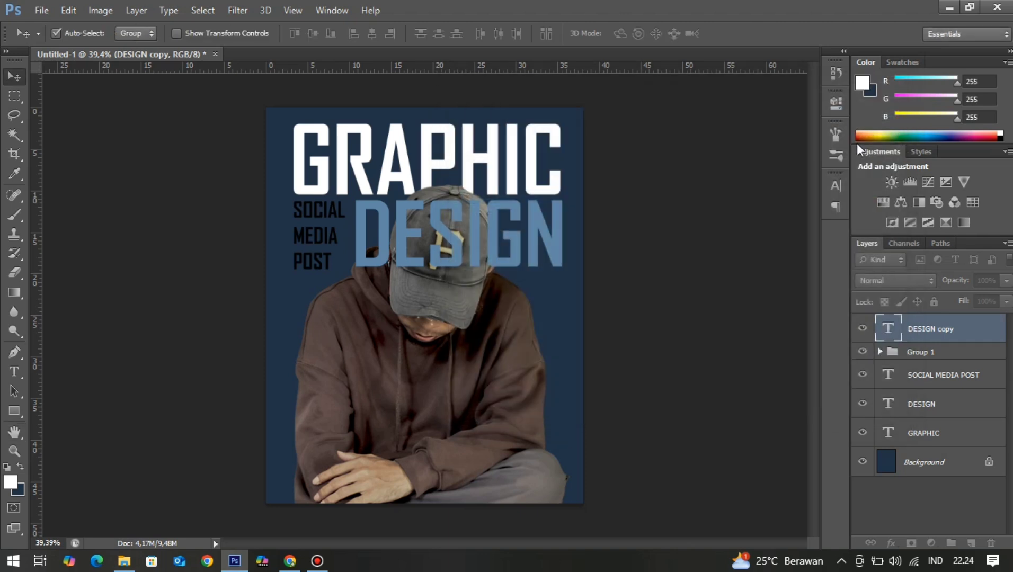
# Set the DESIGN copy layer's fill to 0% to leave only its blue outline over the man's cap
pyautogui.moveTo(903, 303); pyautogui.dragTo(818, 309)
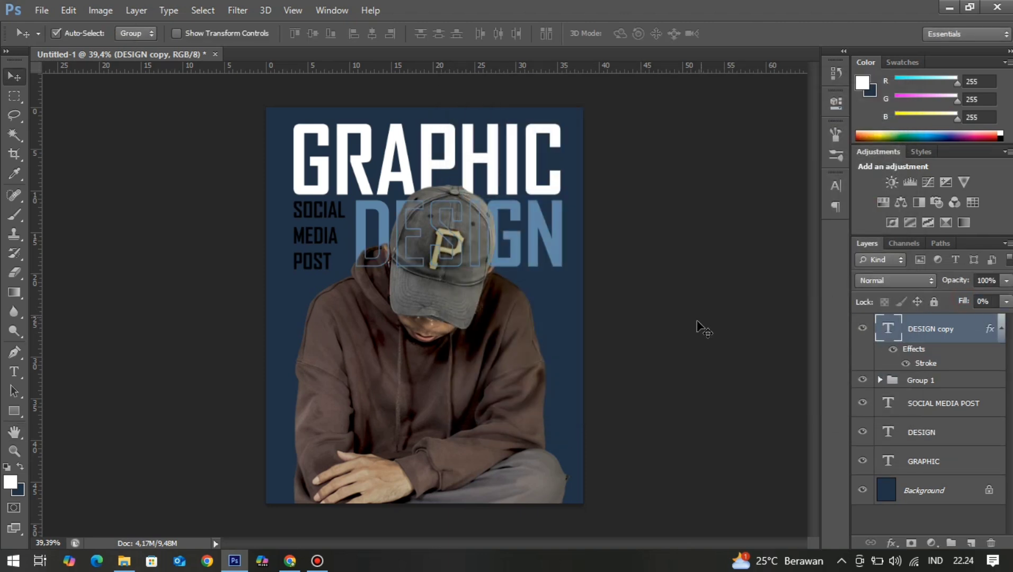
pyautogui.click(619, 291)
pyautogui.press('alt')
pyautogui.scroll(5, 450, 257)
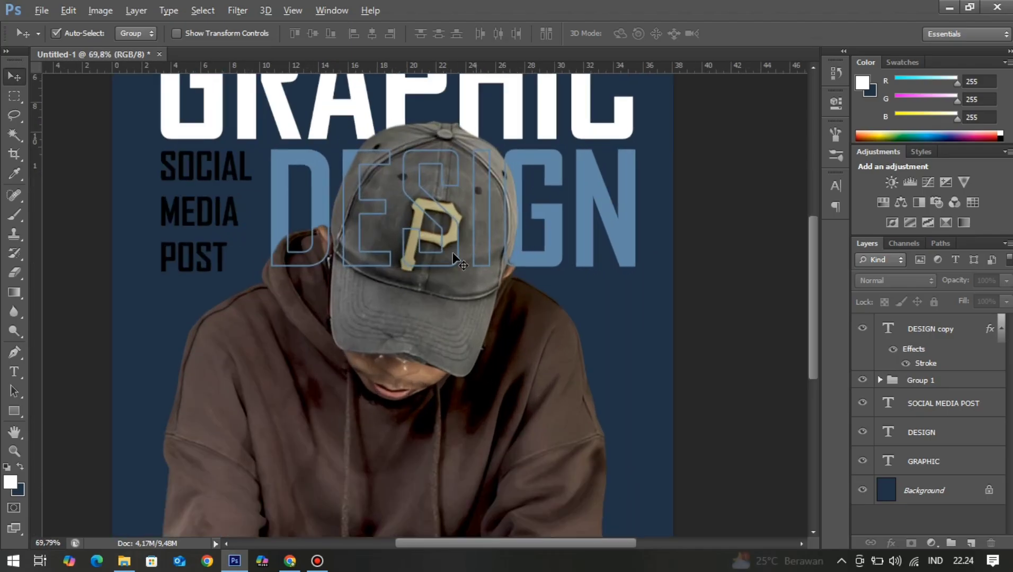
pyautogui.scroll(1, 451, 257)
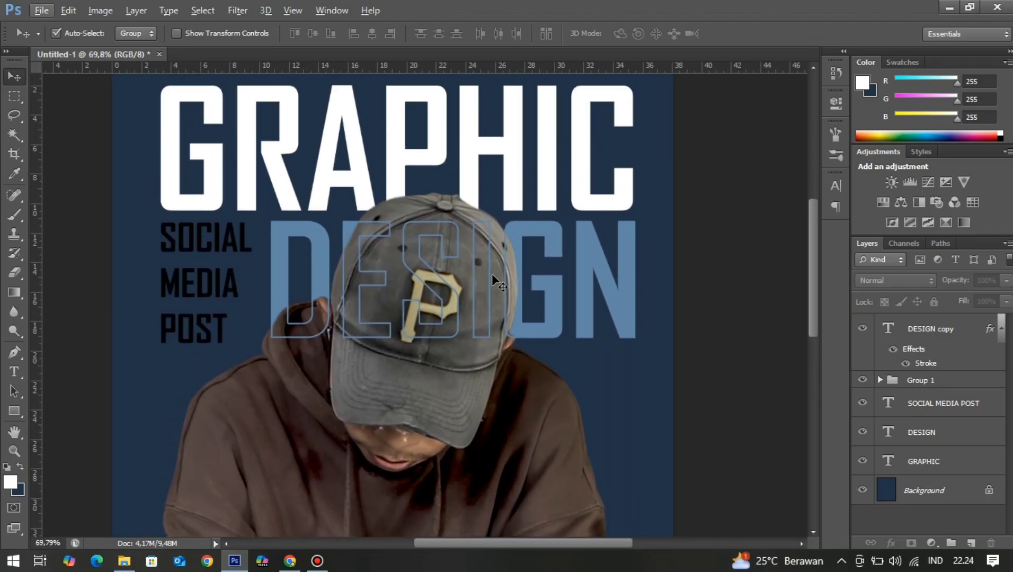
# Select the DESIGN and DESIGN copy layers together and try to move them slightly
pyautogui.click(939, 405)
pyautogui.click(938, 435)
pyautogui.keyDown('ctrl'); pyautogui.click(922, 328); pyautogui.keyUp('ctrl')
pyautogui.moveTo(516, 332)
pyautogui.mouseDown()
pyautogui.moveTo(523, 350)
pyautogui.moveTo(529, 344)
pyautogui.mouseUp()
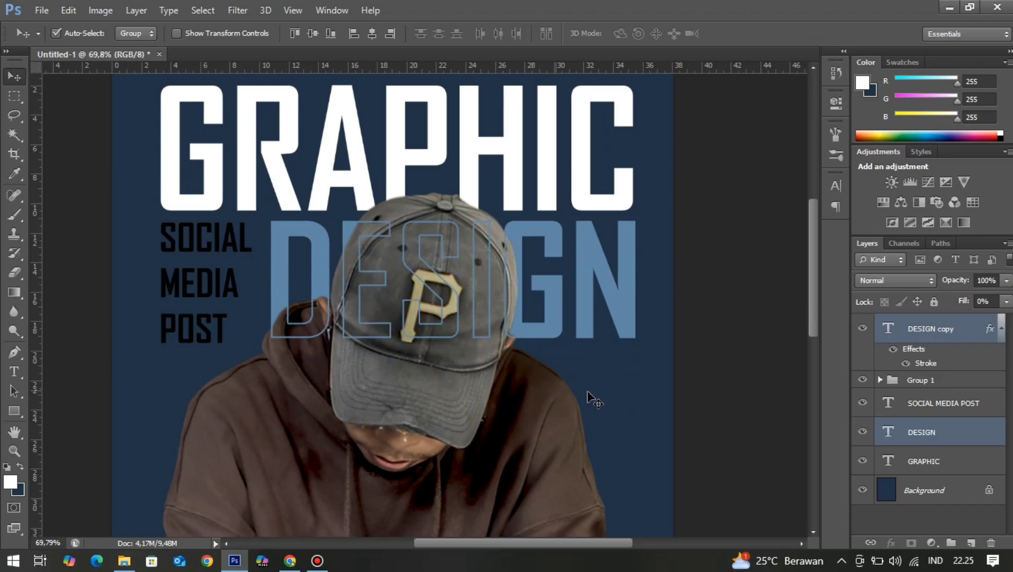
pyautogui.click(696, 386)
pyautogui.scroll(-4, 247, 297)
pyautogui.scroll(4, 220, 291)
# Recolour the word SOCIAL in the SOCIAL MEDIA POST text white, ffffff
pyautogui.click(221, 290)
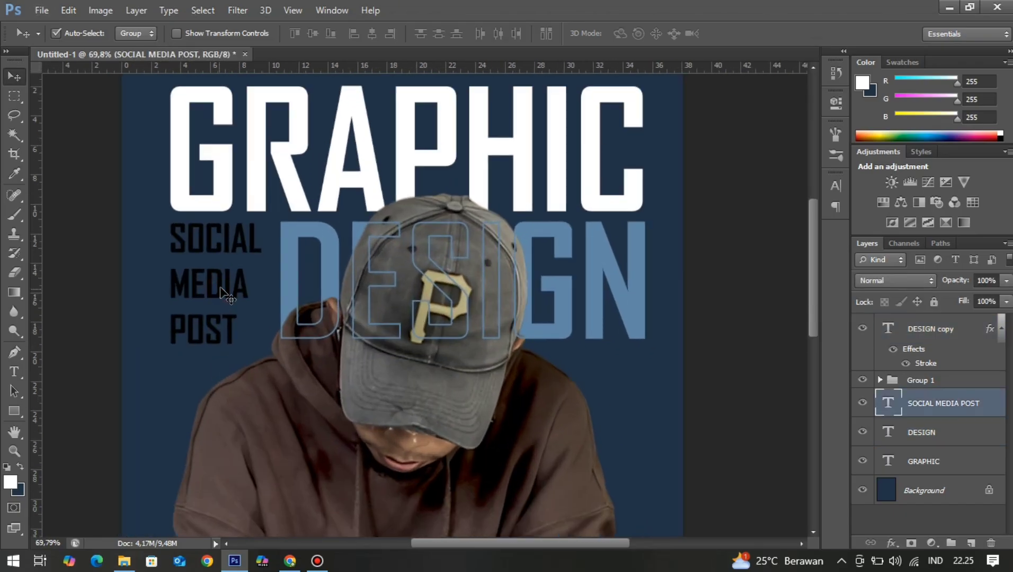
pyautogui.press('t')
pyautogui.moveTo(177, 236); pyautogui.dragTo(263, 237)
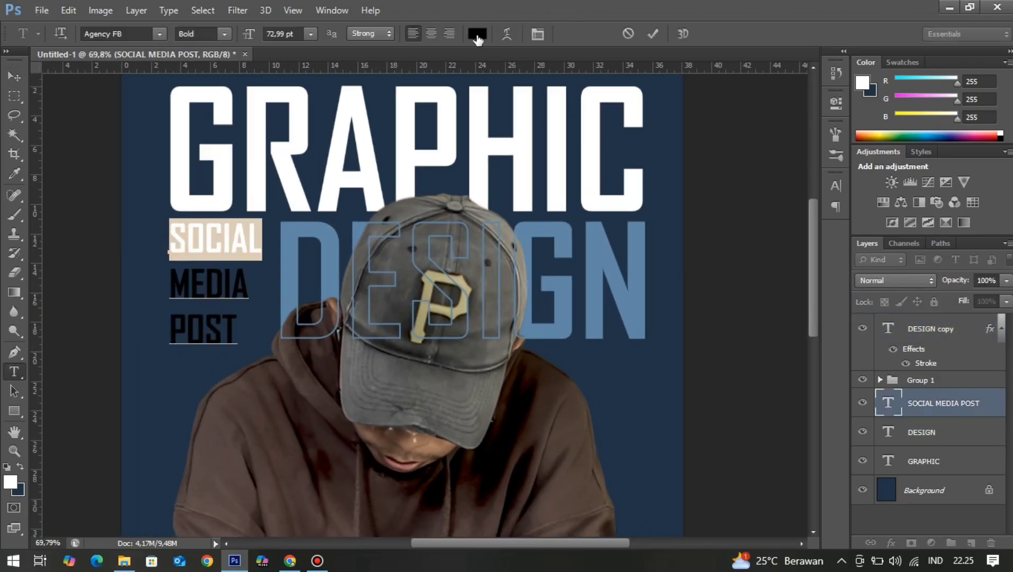
pyautogui.click(476, 34)
pyautogui.click(622, 234)
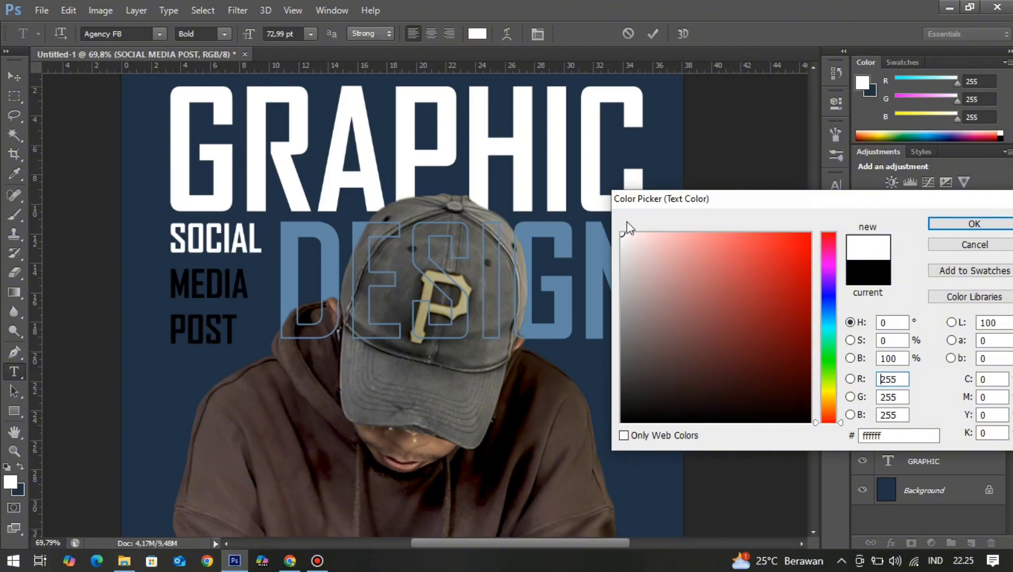
pyautogui.click(951, 223)
# Recolour the word MEDIA with the blue 6187a7 sampled from the DESIGN lettering
pyautogui.moveTo(169, 286); pyautogui.dragTo(249, 289)
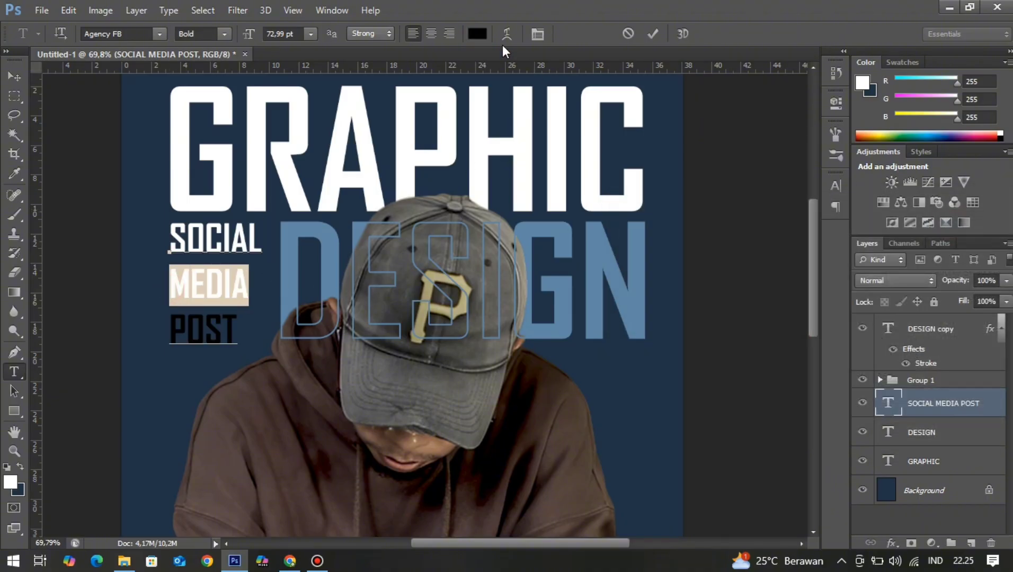
pyautogui.click(477, 34)
pyautogui.click(569, 292)
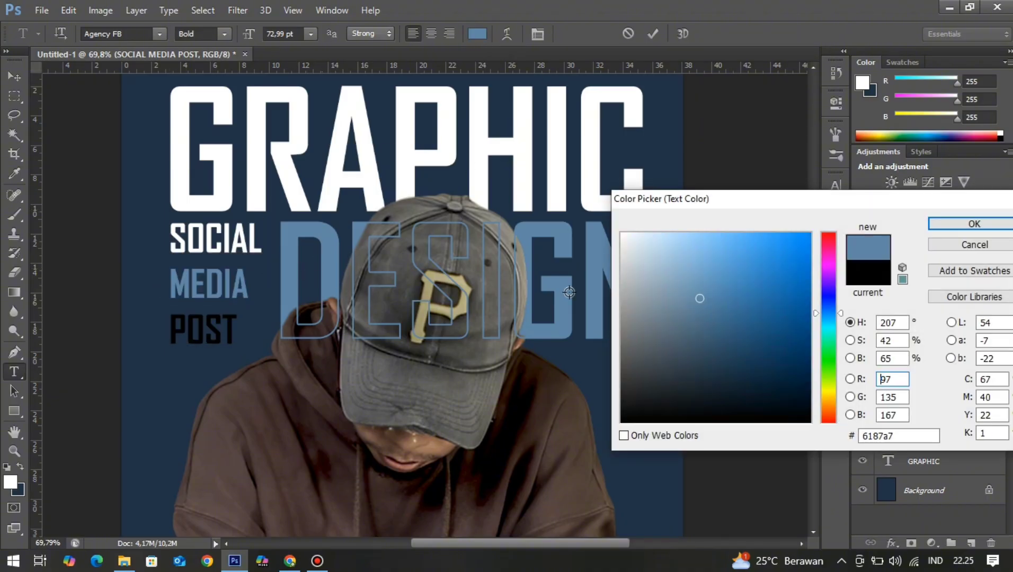
pyautogui.click(985, 222)
# Recolour the word POST white, ffffff, and finish editing the SOCIAL MEDIA POST text
pyautogui.moveTo(170, 331); pyautogui.dragTo(271, 331)
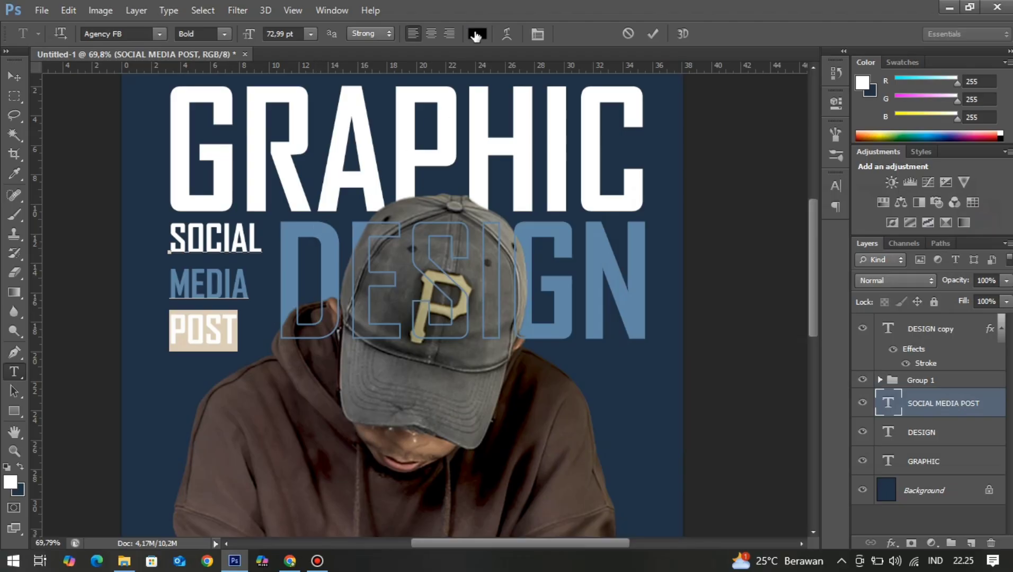
pyautogui.click(476, 34)
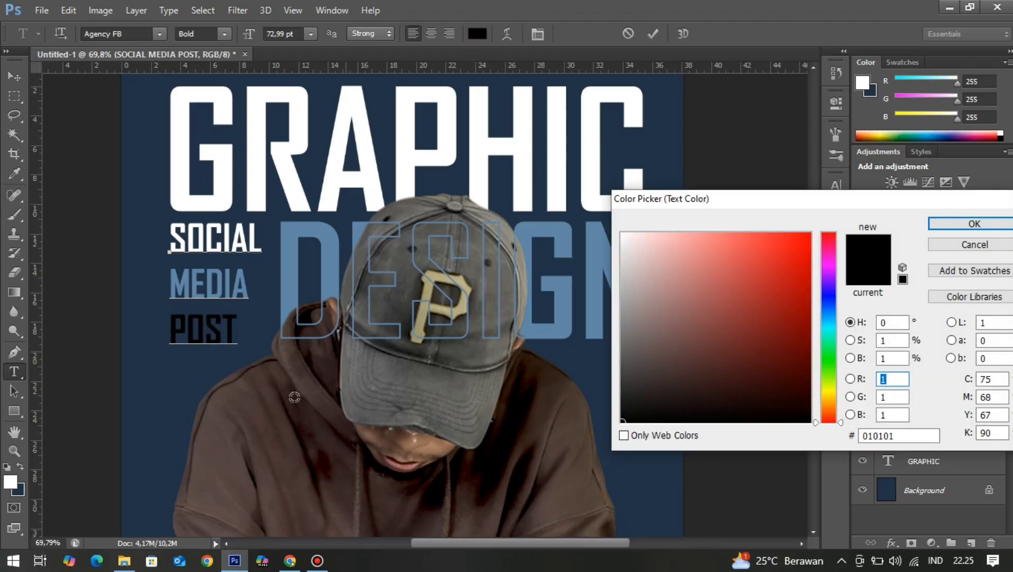
pyautogui.click(623, 234)
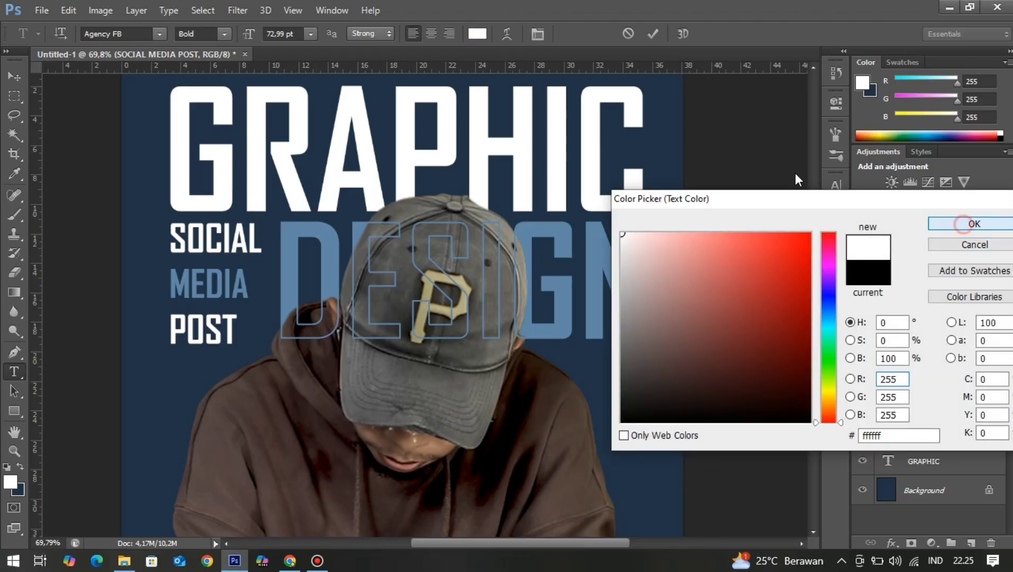
pyautogui.press('Return')
pyautogui.click(652, 32)
pyautogui.press('v')
pyautogui.scroll(-5, 490, 339)
pyautogui.scroll(-2, 497, 342)
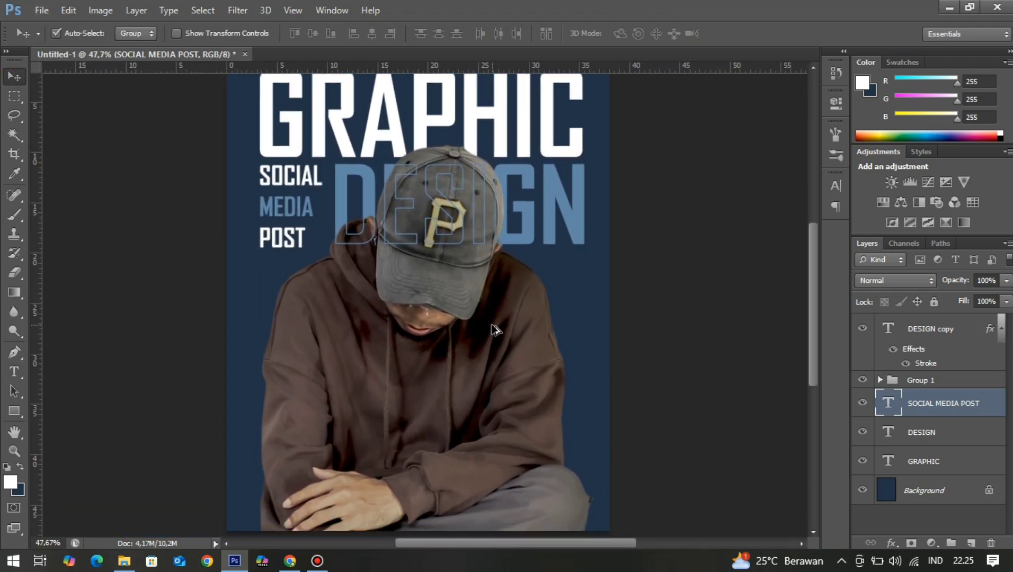
pyautogui.scroll(-1, 492, 330)
pyautogui.click(682, 345)
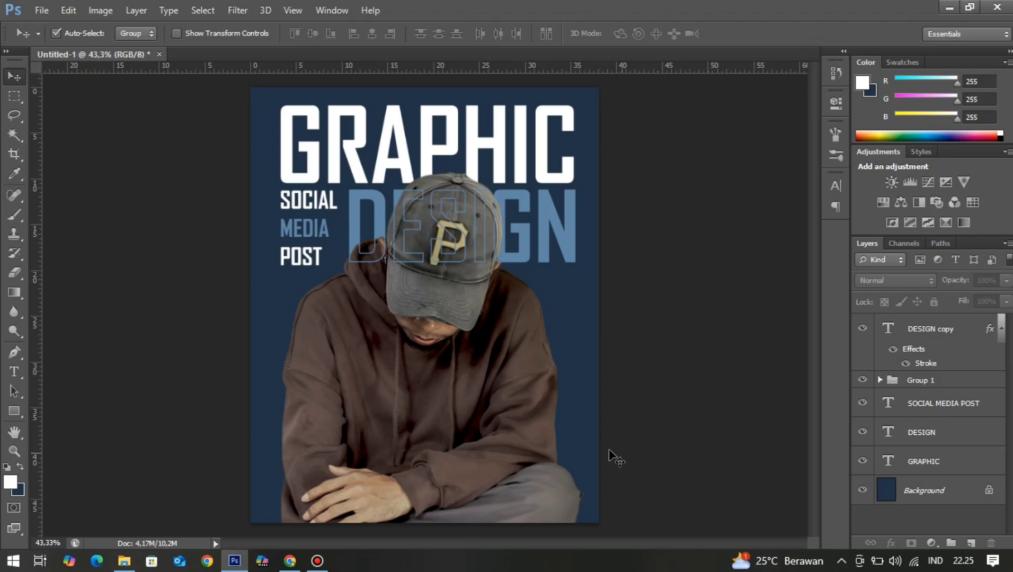
# Place the cloud image pngegg (5) from the Poster\BAHAN folder directly above the Background layer
pyautogui.click(924, 498)
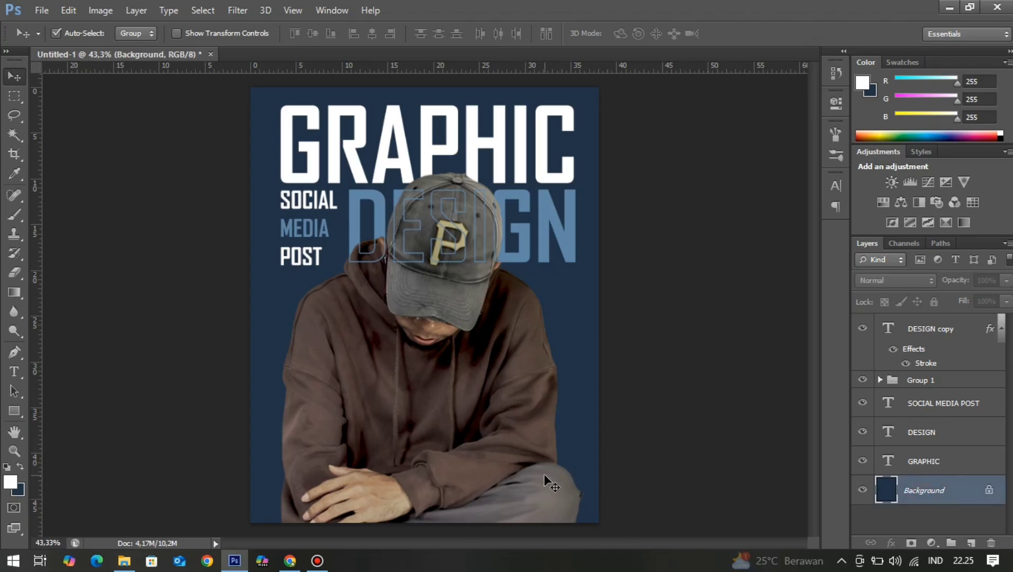
pyautogui.click(122, 565)
pyautogui.press('BackSpace')
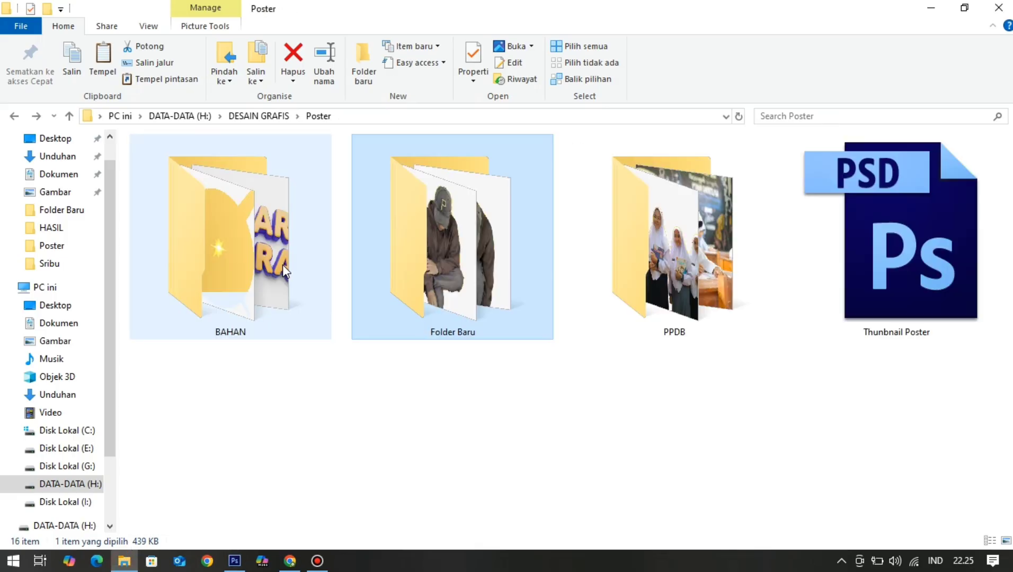
pyautogui.doubleClick(277, 222)
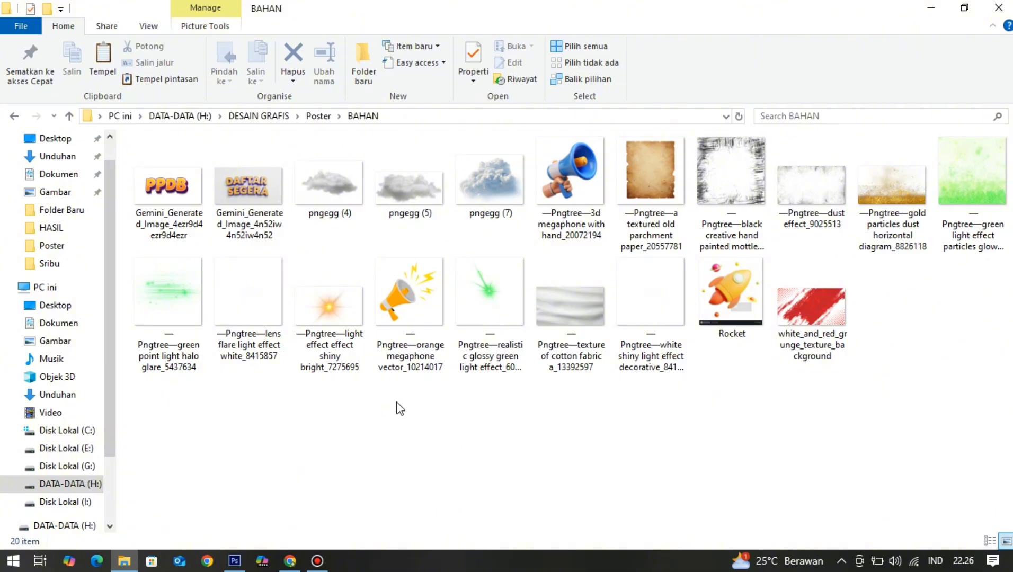
pyautogui.moveTo(409, 188); pyautogui.dragTo(377, 493)
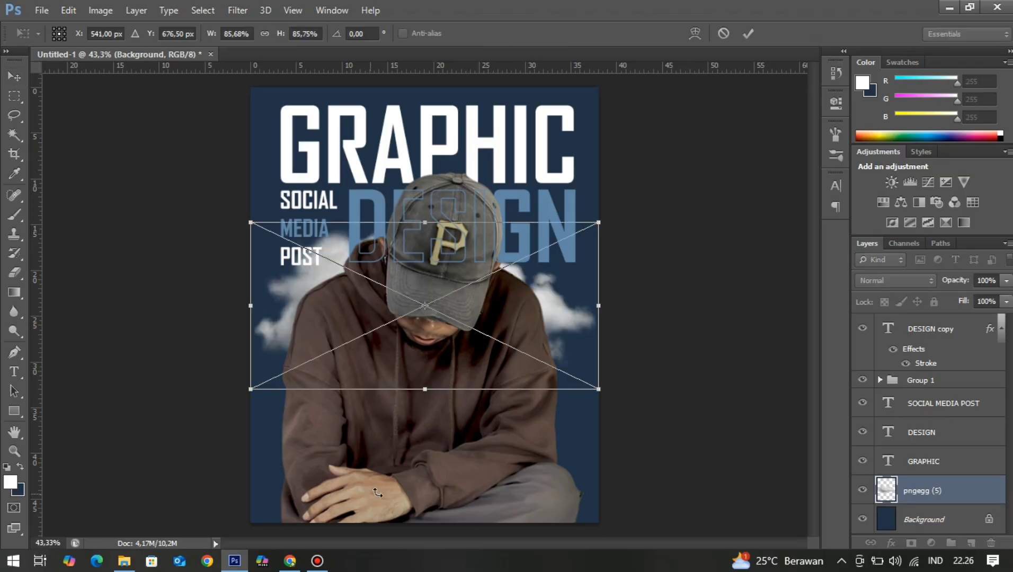
# Move the placed cloud to the poster's lower part, enlarge it beyond both sides and commit the placement
pyautogui.moveTo(564, 348); pyautogui.dragTo(561, 477)
pyautogui.moveTo(598, 403); pyautogui.dragTo(717, 315)
pyautogui.moveTo(504, 408); pyautogui.dragTo(483, 403)
pyautogui.click(748, 33)
pyautogui.scroll(-1, 600, 378)
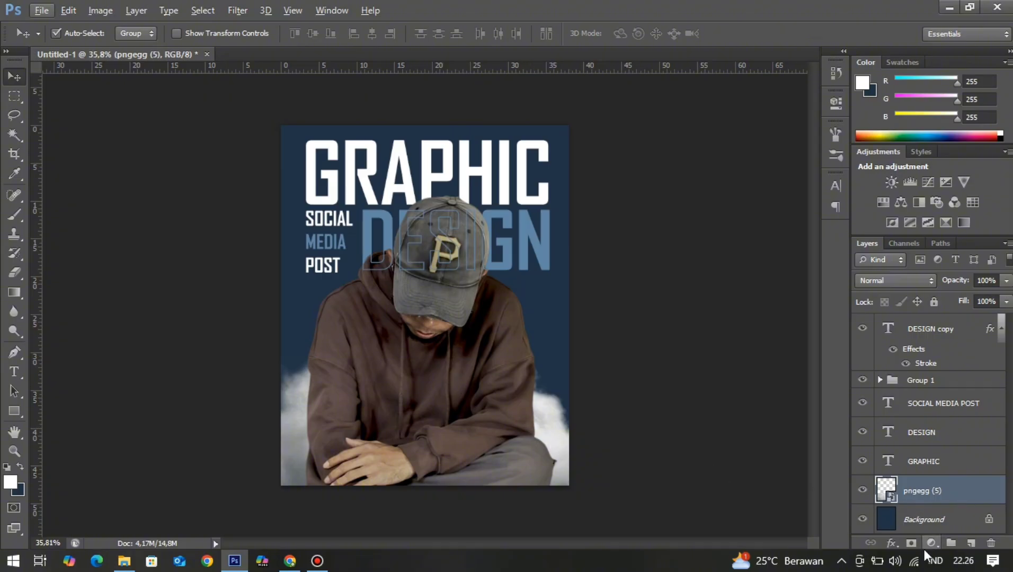
# Place the Pngtree dust effect_9025513 image from the BAHAN folder above the pngegg (5) cloud layer
pyautogui.hotkey('alt', 'Tab')
pyautogui.click(577, 457)
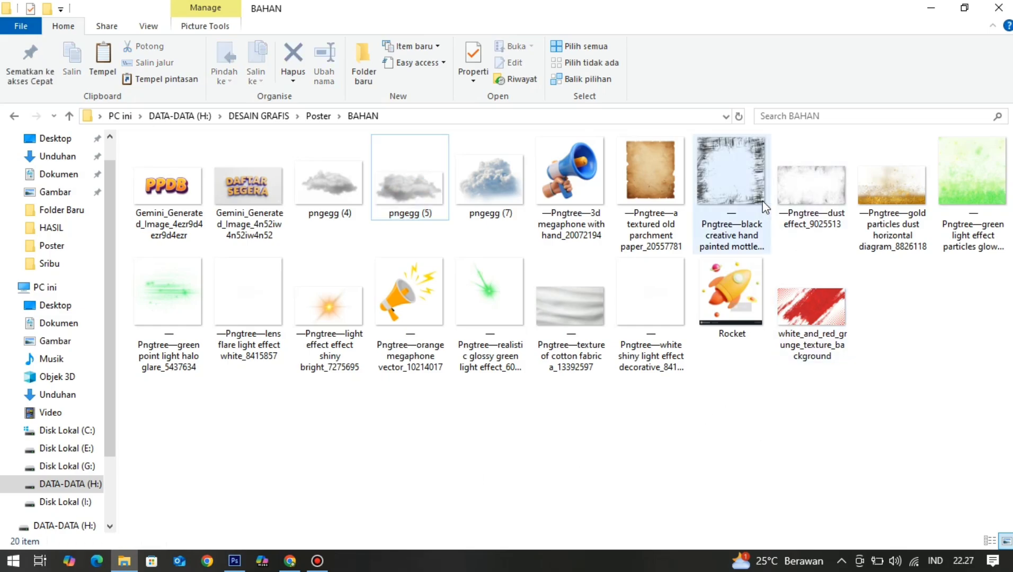
pyautogui.click(813, 180)
pyautogui.click(235, 560)
pyautogui.moveTo(332, 392); pyautogui.dragTo(363, 390)
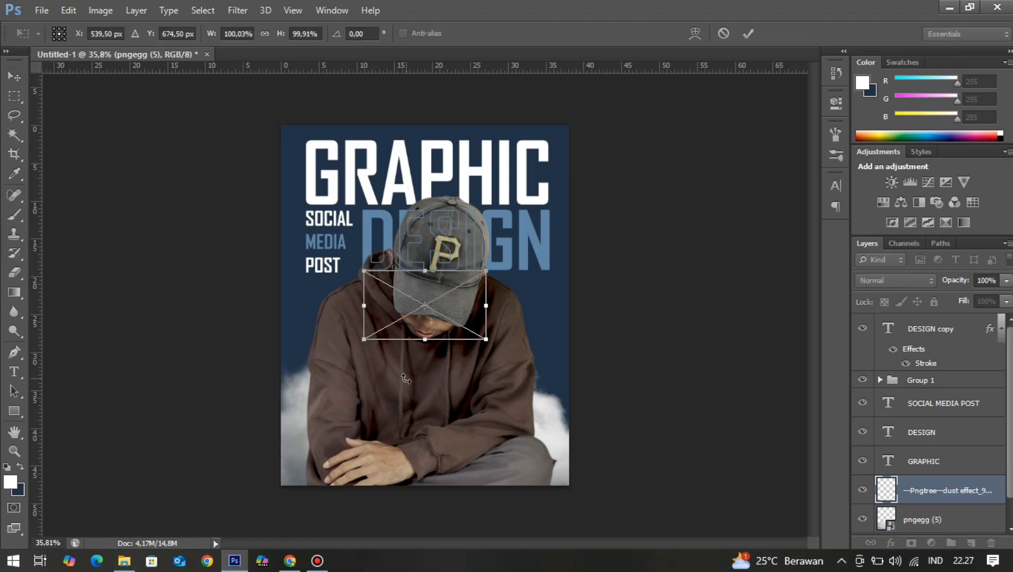
# Rotate the placed dust effect 90 degrees, scale it to about 422% to cover the whole poster, and commit it
pyautogui.rightClick(467, 304)
pyautogui.click(530, 476)
pyautogui.moveTo(466, 254); pyautogui.dragTo(628, 76)
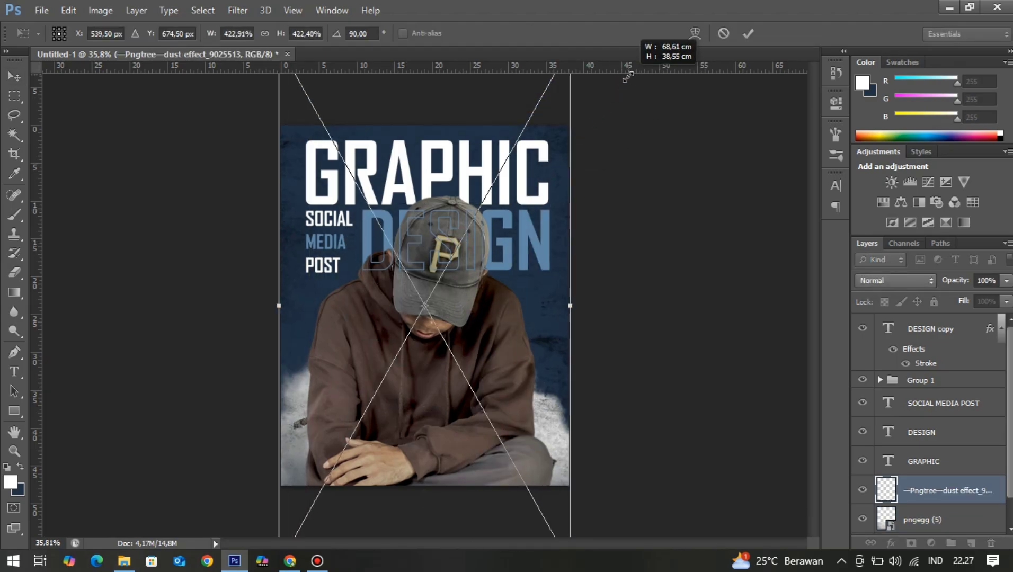
pyautogui.click(748, 34)
pyautogui.scroll(5, 492, 296)
pyautogui.scroll(2, 636, 222)
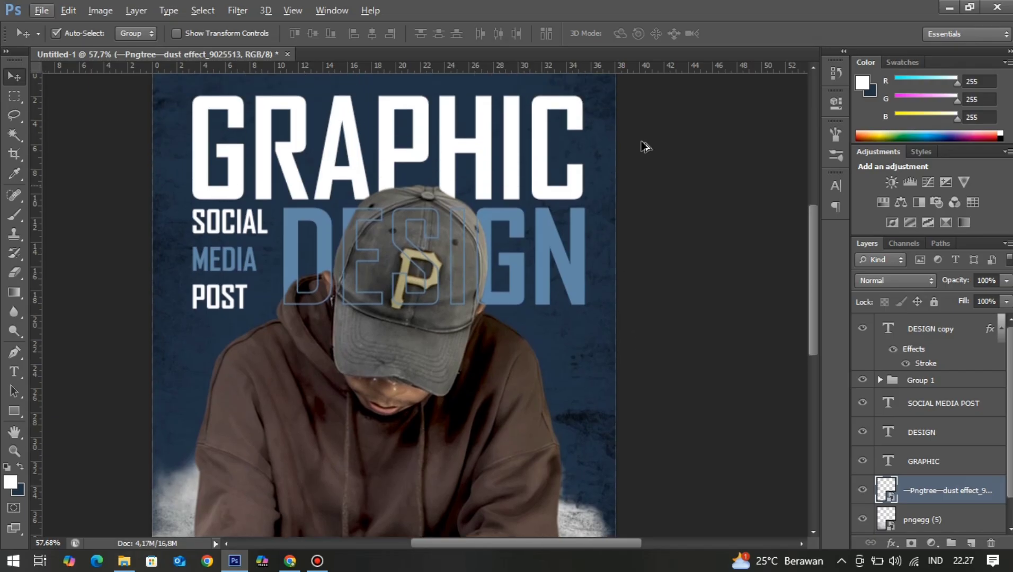
# Lower the dust effect layer's opacity to 75%
pyautogui.scroll(4, 618, 106)
pyautogui.scroll(-3, 599, 132)
pyautogui.moveTo(958, 286); pyautogui.dragTo(955, 285)
pyautogui.scroll(-3, 566, 339)
pyautogui.scroll(1, 587, 349)
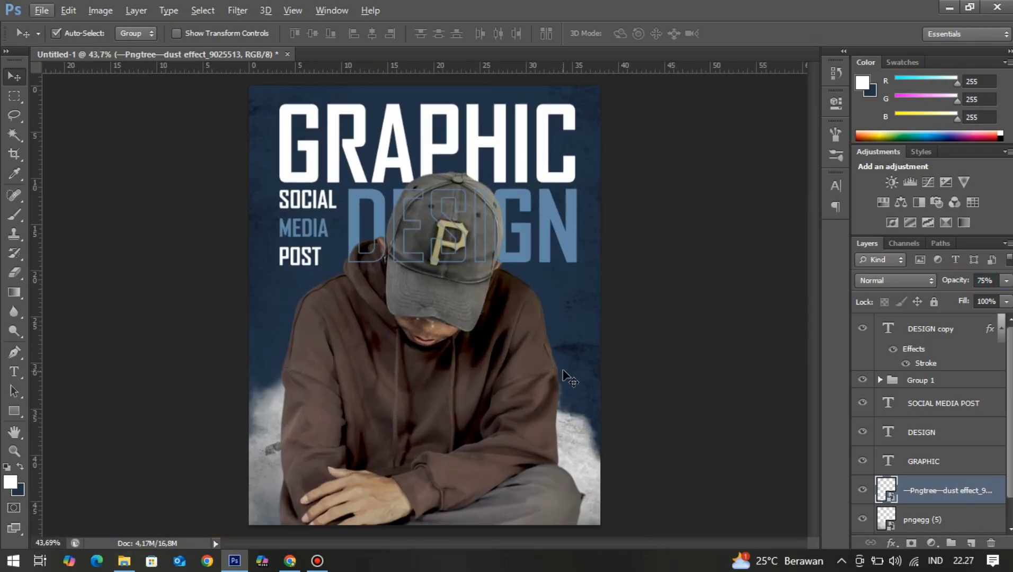
pyautogui.scroll(-1, 561, 371)
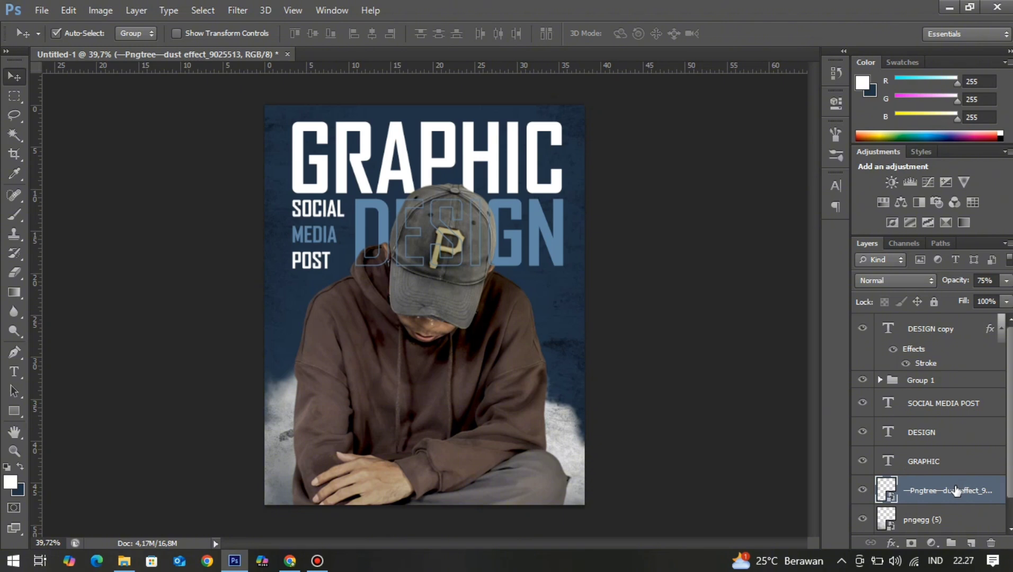
# Move the dust effect layer above the SOCIAL MEDIA POST layer, just below Group 1, and check the texture on the lettering
pyautogui.moveTo(916, 496); pyautogui.dragTo(946, 388)
pyautogui.scroll(3, 512, 233)
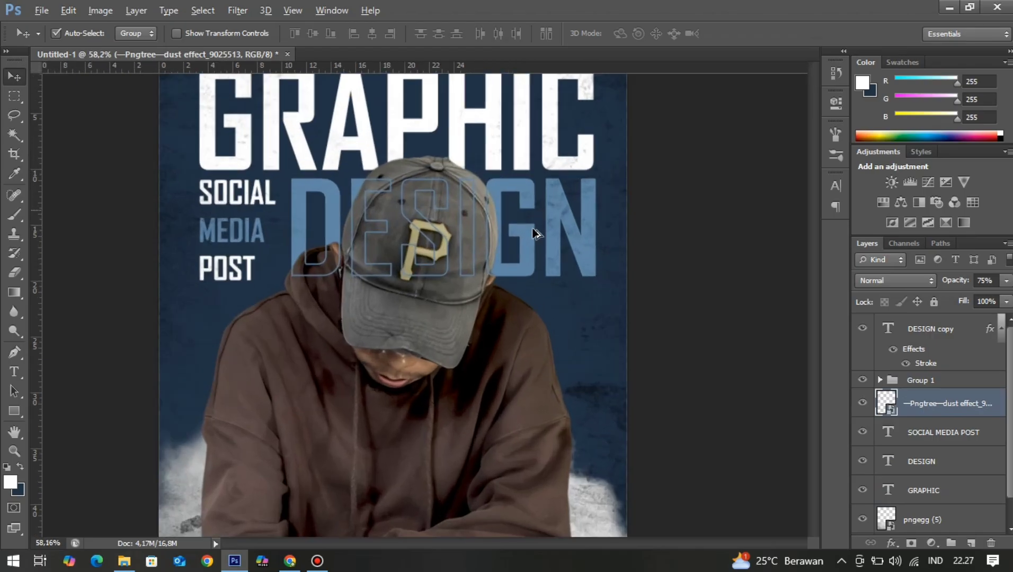
pyautogui.scroll(-1, 569, 228)
pyautogui.scroll(-2, 565, 227)
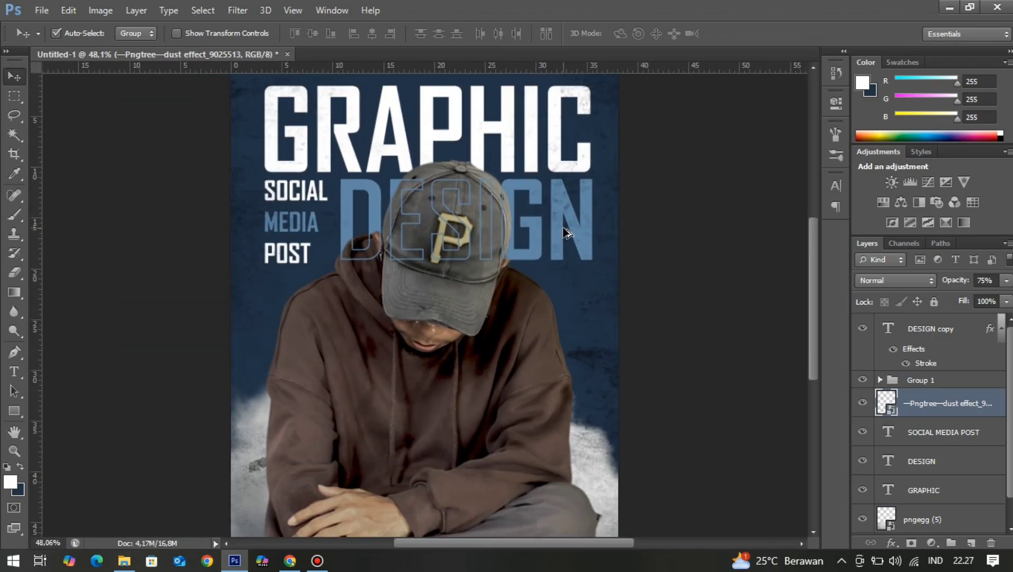
pyautogui.scroll(2, 502, 245)
pyautogui.scroll(1, 482, 249)
pyautogui.scroll(-3, 479, 254)
pyautogui.scroll(-1, 479, 259)
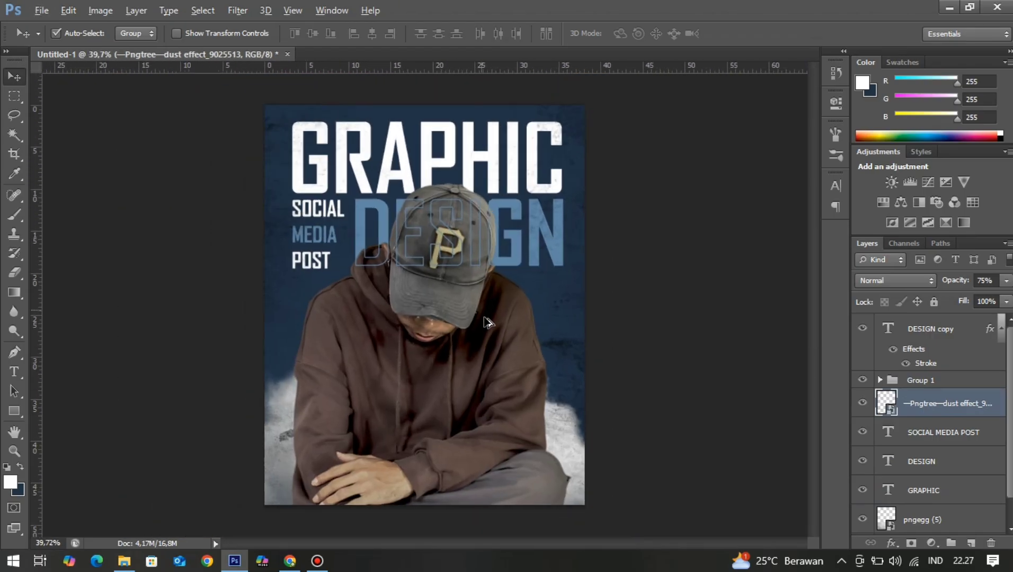
pyautogui.scroll(-1, 912, 484)
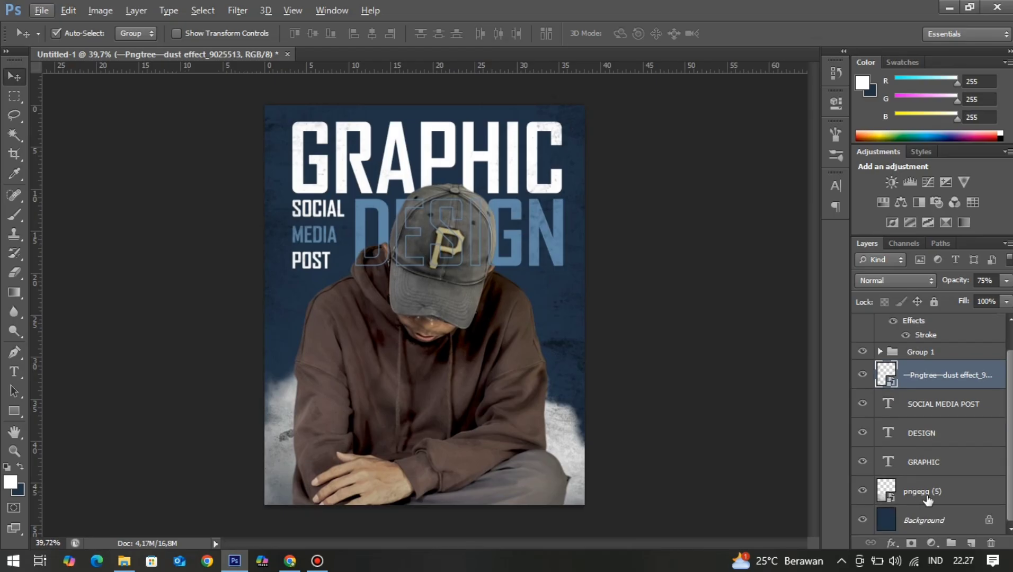
pyautogui.click(927, 497)
pyautogui.click(940, 522)
pyautogui.click(920, 494)
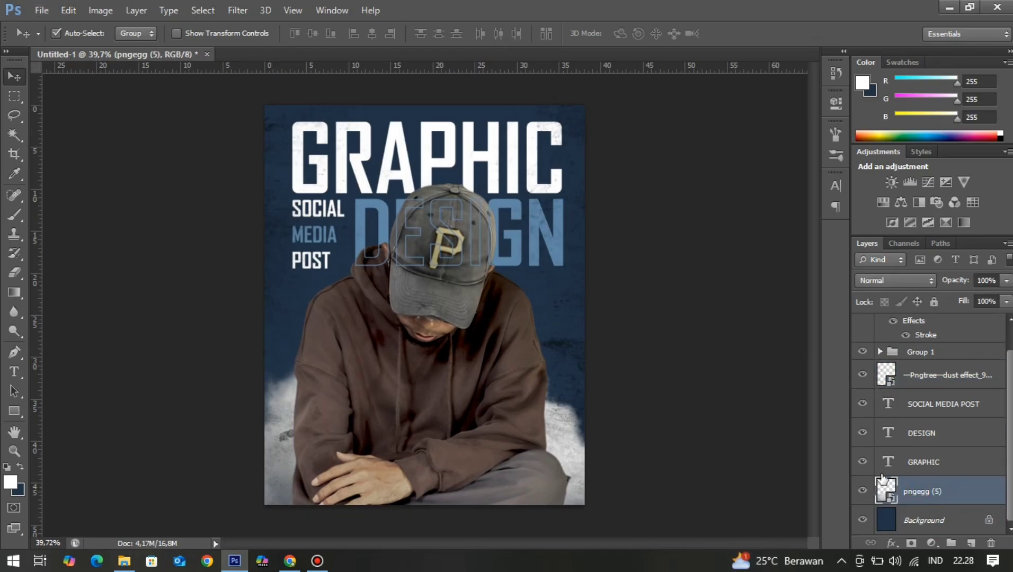
pyautogui.click(928, 404)
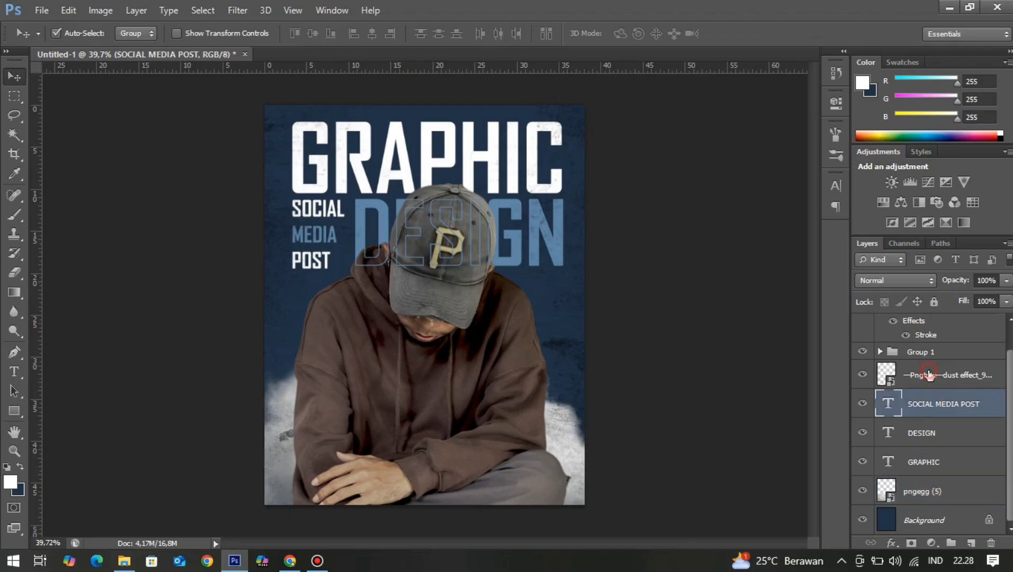
# Place the Pngtree black creative hand painted mottled_5441645 image from the BAHAN folder directly above Group 1
pyautogui.click(927, 375)
pyautogui.scroll(1, 946, 418)
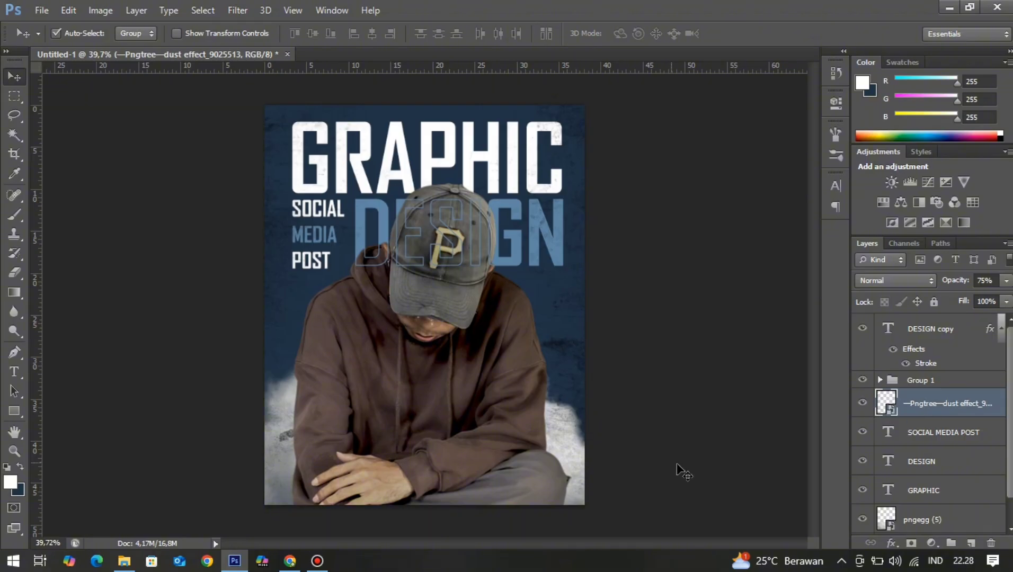
pyautogui.click(915, 442)
pyautogui.hotkey('alt', 'Tab')
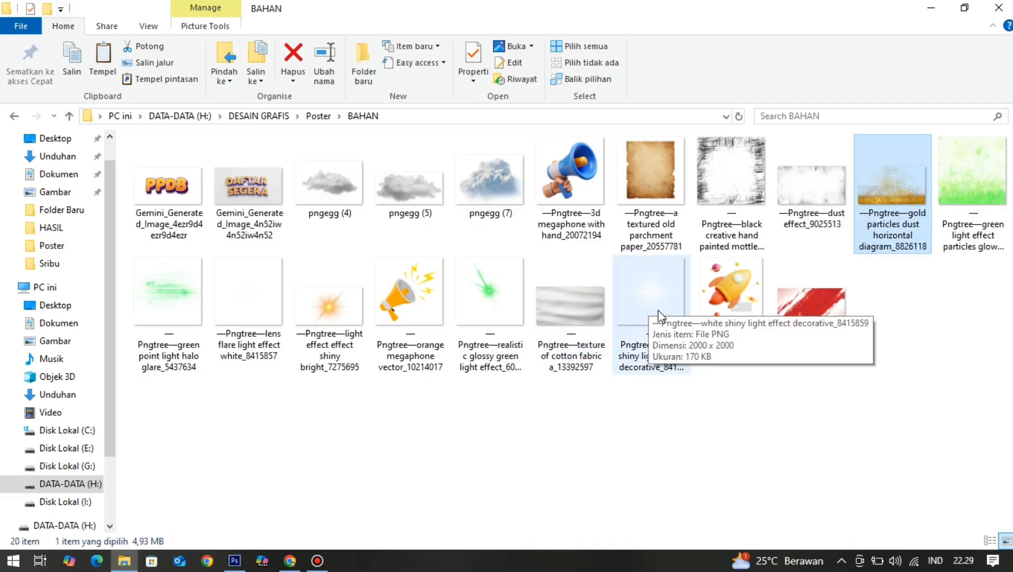
pyautogui.moveTo(732, 186)
pyautogui.mouseDown()
pyautogui.moveTo(313, 519)
pyautogui.moveTo(235, 561)
pyautogui.moveTo(373, 425)
pyautogui.mouseUp()
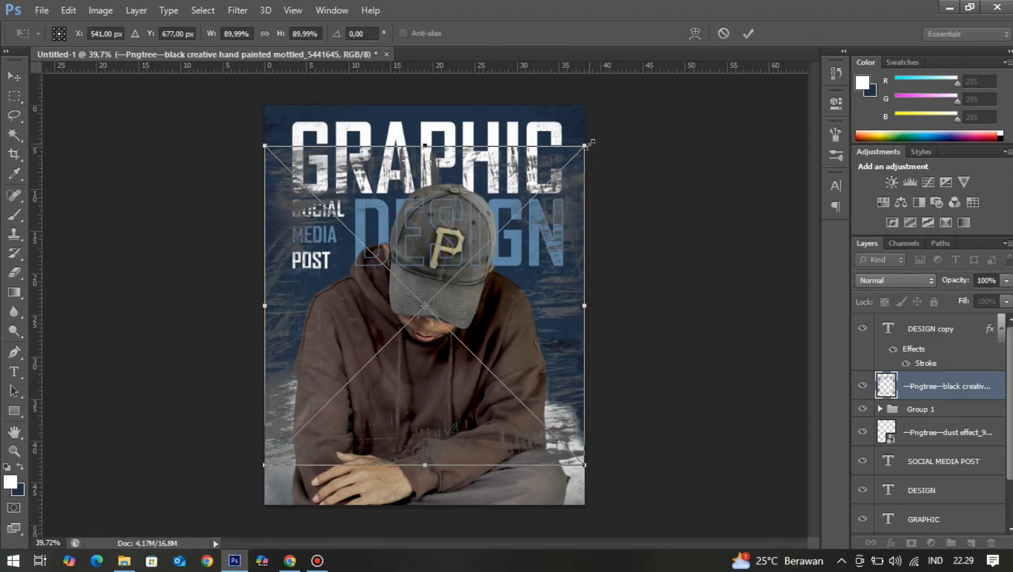
# Scale the placed mottled texture to about 120%, position it over the whole poster and commit the placement
pyautogui.moveTo(569, 258); pyautogui.dragTo(571, 226)
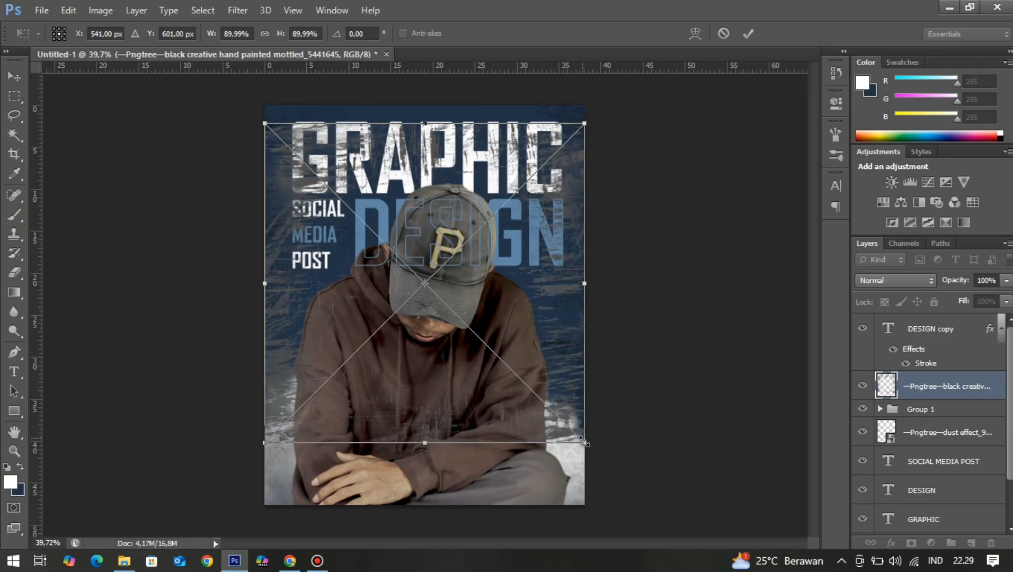
pyautogui.moveTo(585, 441); pyautogui.dragTo(638, 495)
pyautogui.hotkey('shift', 'Down')
pyautogui.hotkey('shift', 'Down')
pyautogui.hotkey('shift', 'Down')
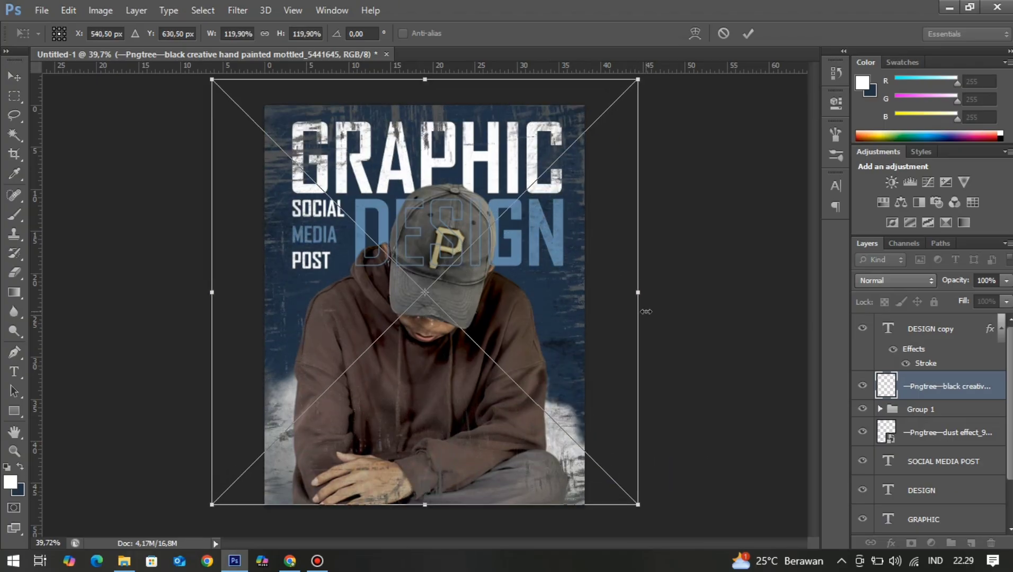
pyautogui.click(749, 34)
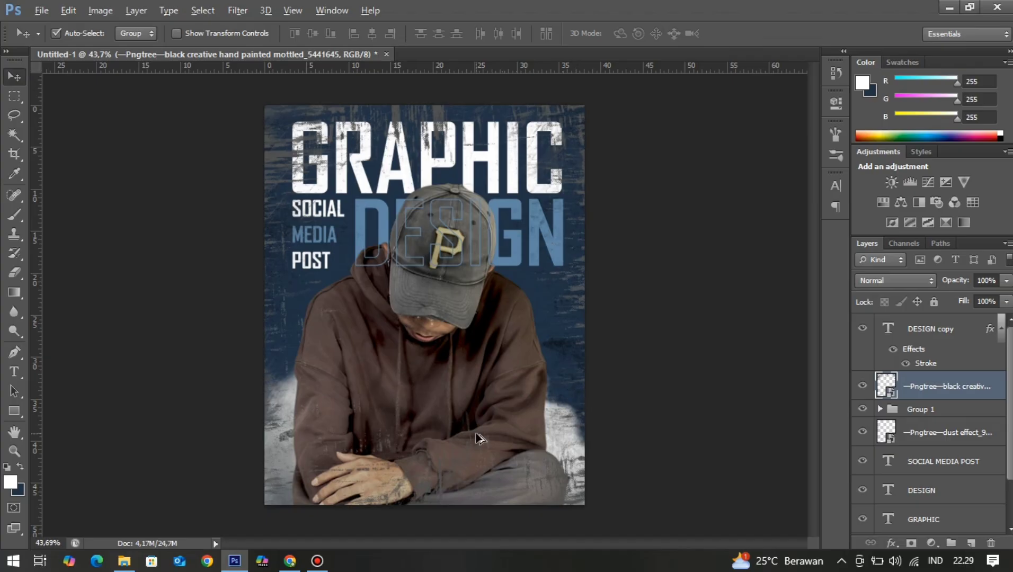
# Add a layer mask to the mottled texture layer and invert the mask to black
pyautogui.scroll(1, 475, 436)
pyautogui.scroll(-3, 475, 436)
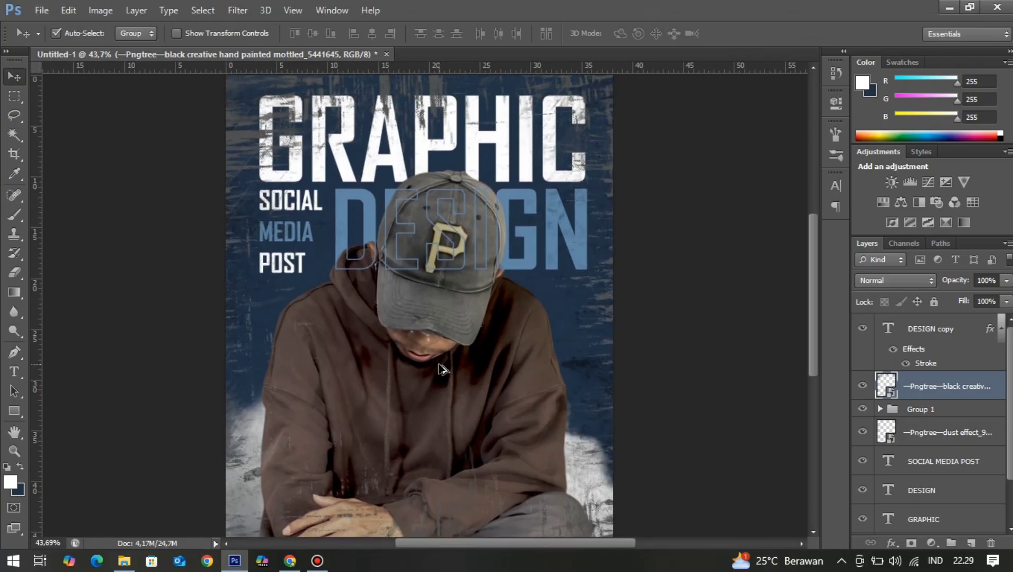
pyautogui.click(911, 543)
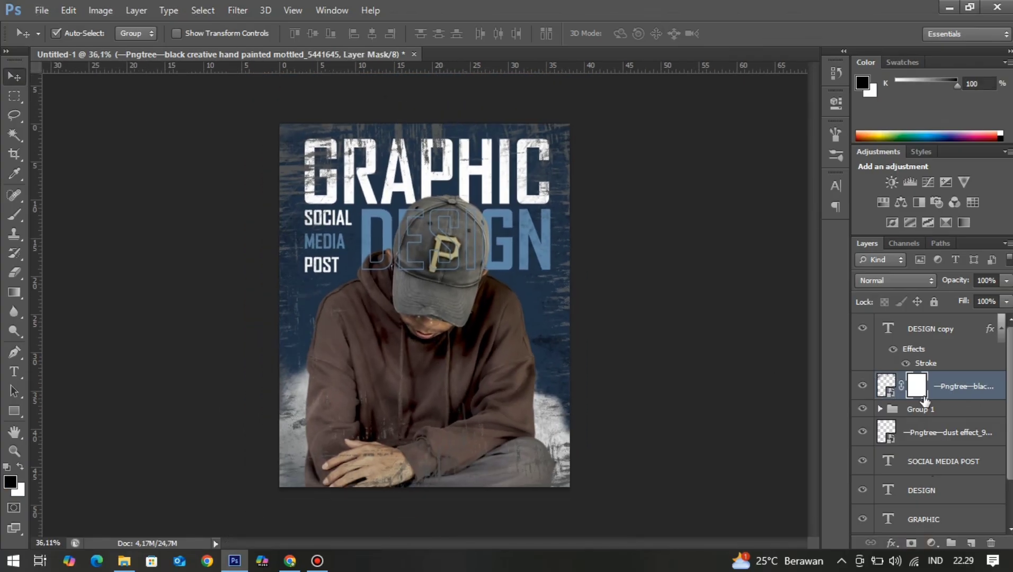
pyautogui.hotkey('ctrl', 'i')
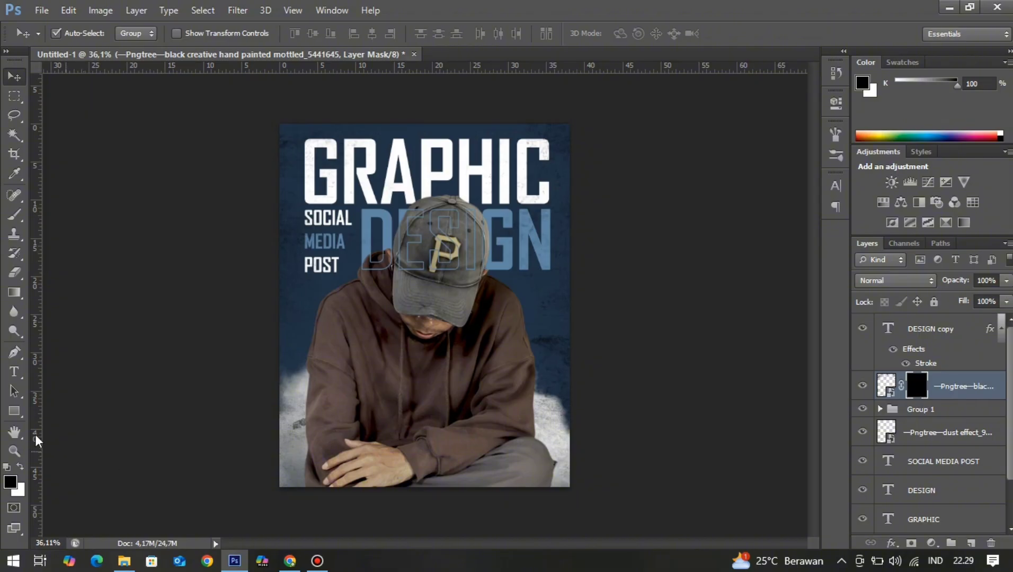
# Reveal the mottled texture around the poster's edges by erasing on its mask with a 900 px Eraser at 55% opacity and 46% flow
pyautogui.click(15, 273)
pyautogui.press('[')
pyautogui.press('[')
pyautogui.press('[')
pyautogui.press('[')
pyautogui.press('[')
pyautogui.press('[')
pyautogui.press('[')
pyautogui.press('[')
pyautogui.moveTo(486, 404)
pyautogui.mouseDown()
pyautogui.moveTo(623, 451)
pyautogui.moveTo(595, 469)
pyautogui.moveTo(290, 474)
pyautogui.moveTo(454, 490)
pyautogui.moveTo(362, 498)
pyautogui.mouseUp()
pyautogui.moveTo(257, 284)
pyautogui.mouseDown()
pyautogui.moveTo(261, 170)
pyautogui.moveTo(305, 123)
pyautogui.moveTo(412, 106)
pyautogui.moveTo(388, 108)
pyautogui.moveTo(391, 130)
pyautogui.moveTo(517, 96)
pyautogui.moveTo(508, 123)
pyautogui.mouseUp()
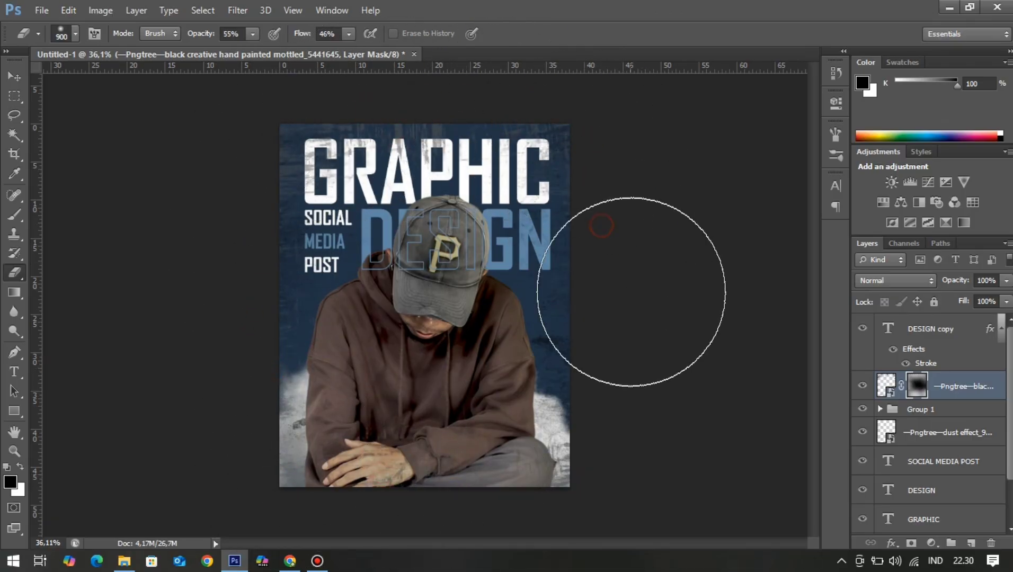
pyautogui.scroll(3, 699, 364)
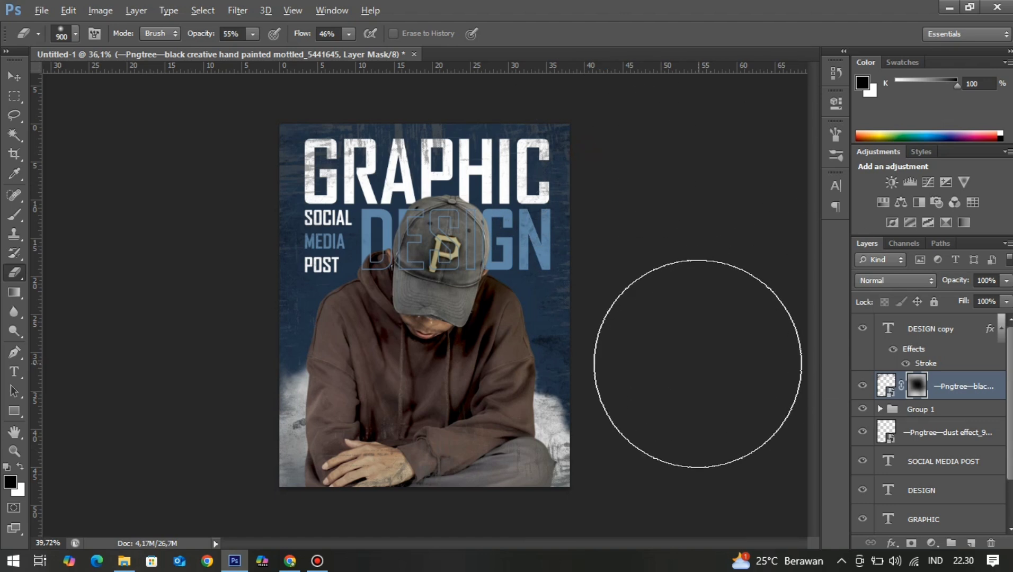
pyautogui.scroll(-3, 687, 350)
pyautogui.press('v')
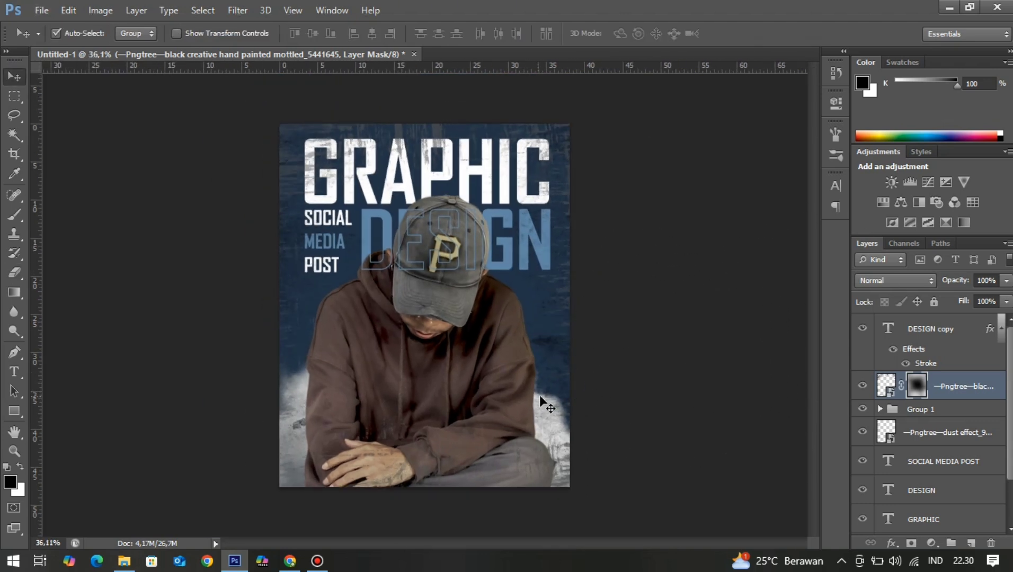
# Turn Group 1, which holds the cut-out man, into a single pixel layer
pyautogui.rightClick(920, 409)
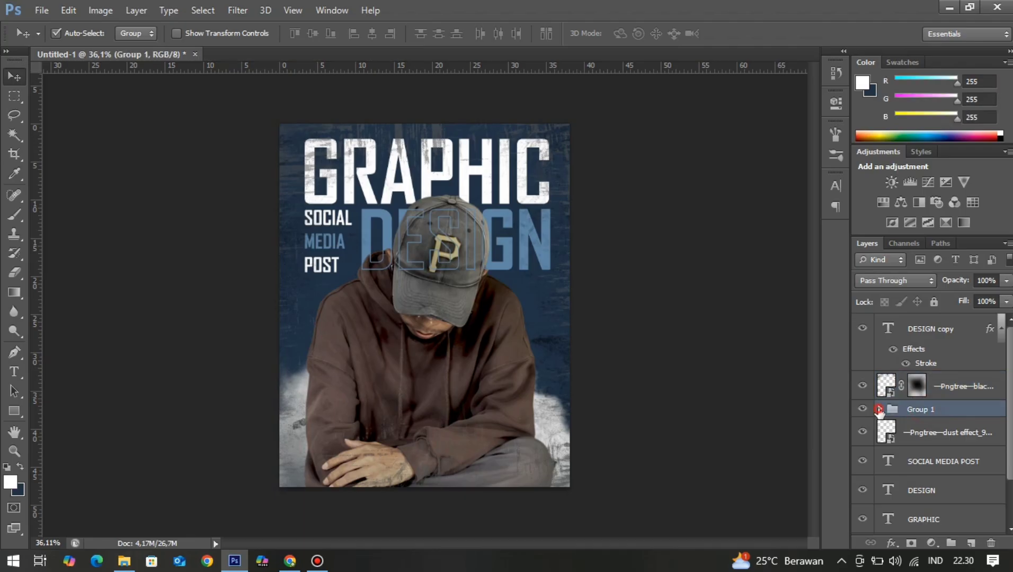
pyautogui.click(925, 106)
pyautogui.rightClick(901, 416)
pyautogui.click(970, 415)
pyautogui.rightClick(915, 418)
pyautogui.click(625, 216)
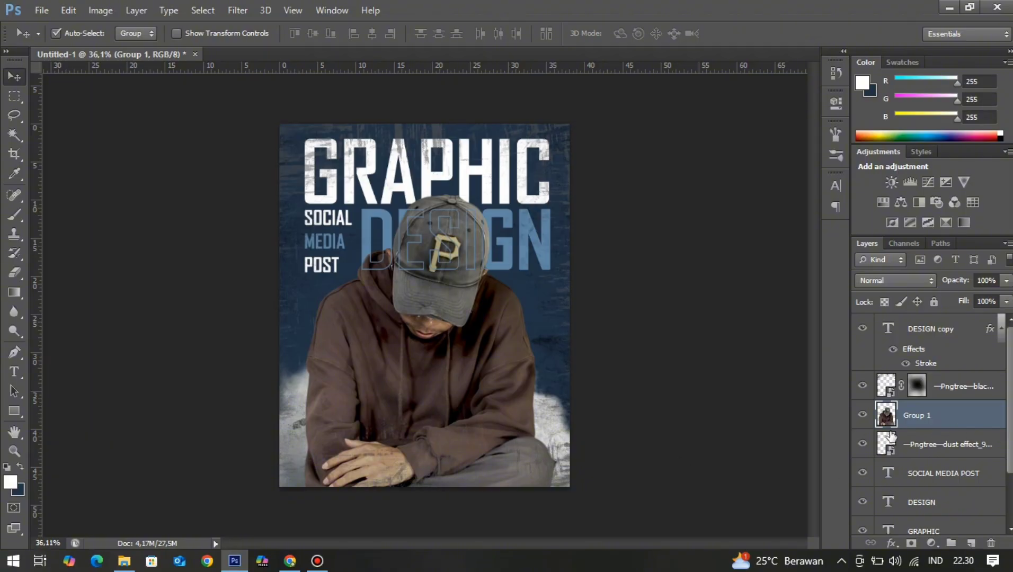
# Add a black Multiply drop shadow to the man's layer without global light, with distance 44 px and opacity about 73%
pyautogui.click(892, 542)
pyautogui.click(902, 533)
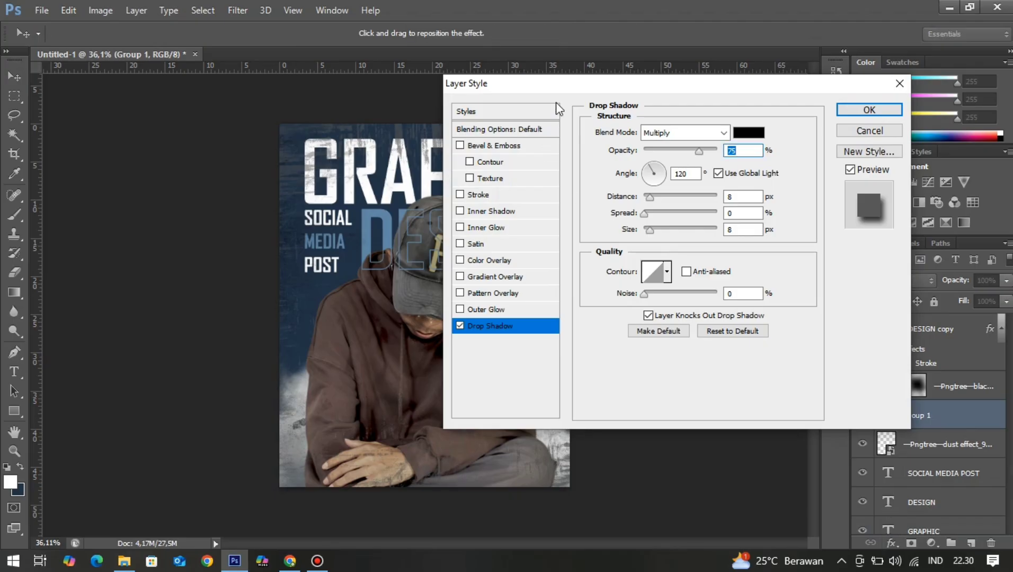
pyautogui.moveTo(556, 85); pyautogui.dragTo(709, 81)
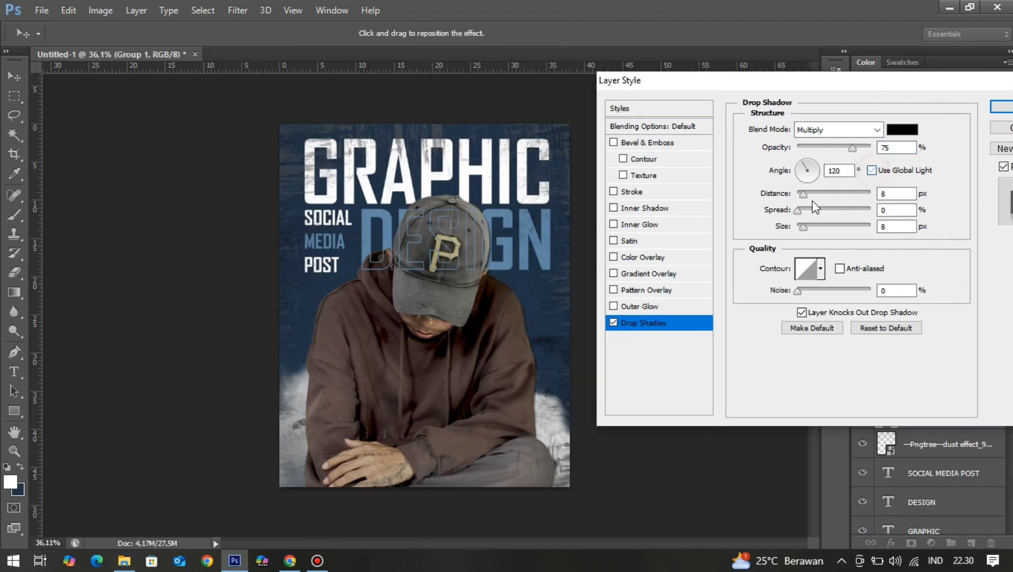
pyautogui.moveTo(831, 207); pyautogui.dragTo(831, 206)
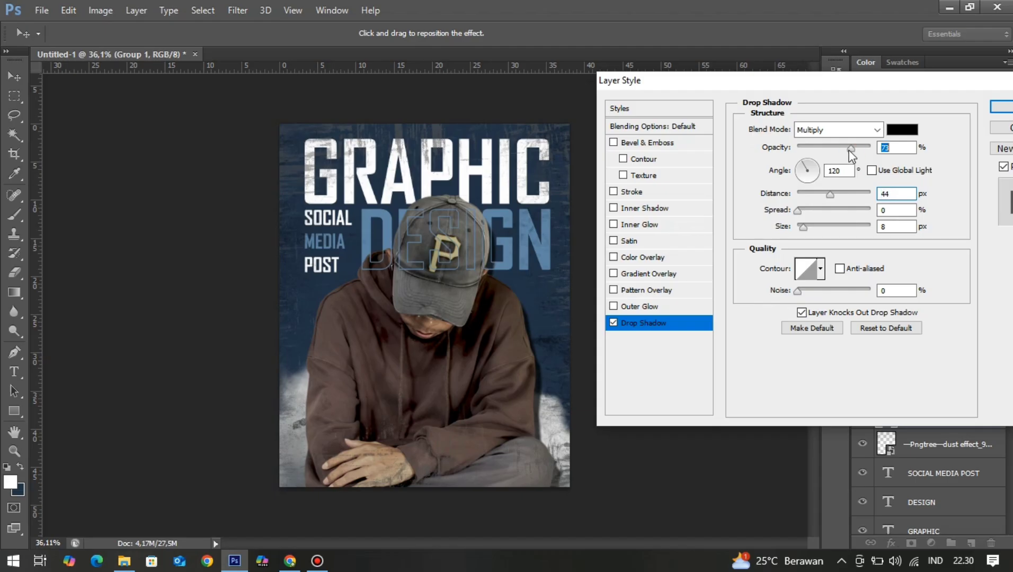
pyautogui.press('Return')
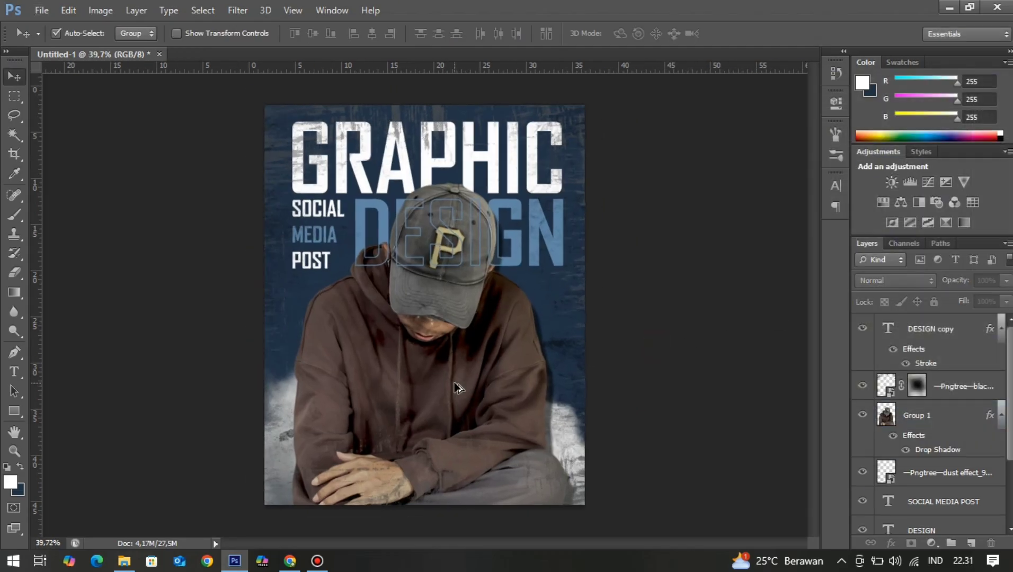
pyautogui.scroll(1, 505, 346)
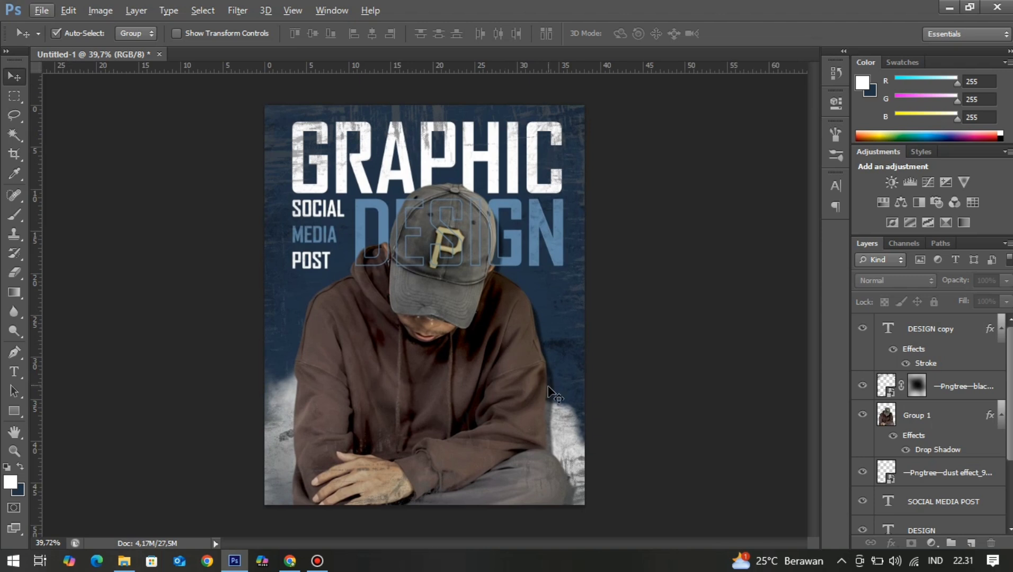
# Add a light blue solid color fill layer directly above the Group 1 layer
pyautogui.click(910, 438)
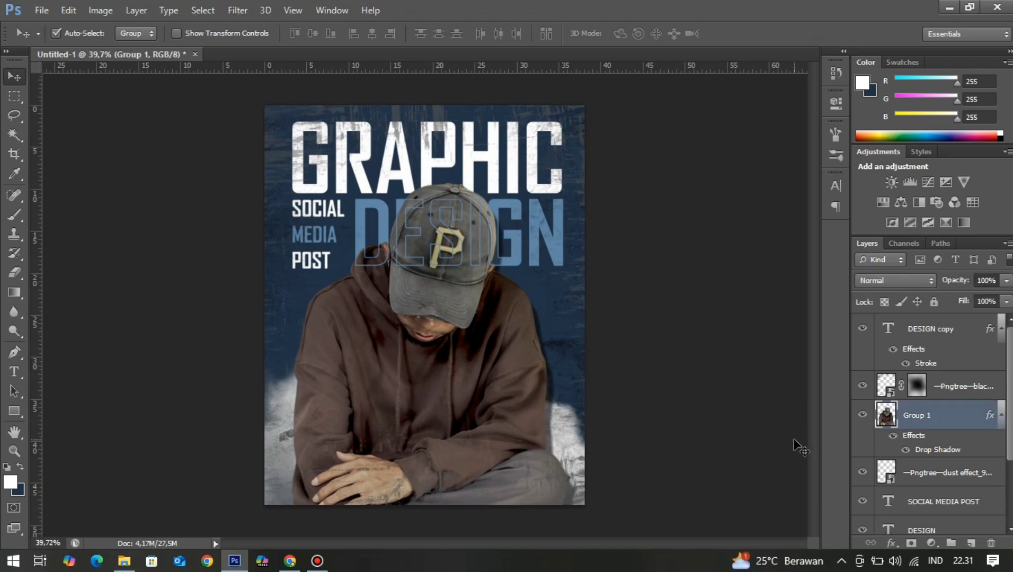
pyautogui.click(933, 546)
pyautogui.click(905, 226)
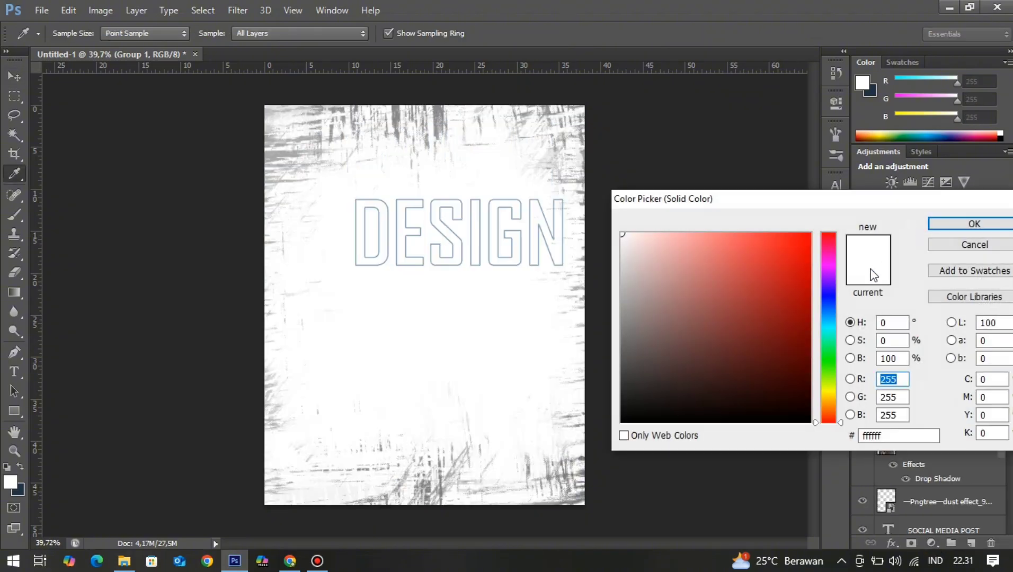
pyautogui.moveTo(826, 327); pyautogui.dragTo(830, 309)
pyautogui.moveTo(709, 308); pyautogui.dragTo(676, 274)
pyautogui.click(974, 224)
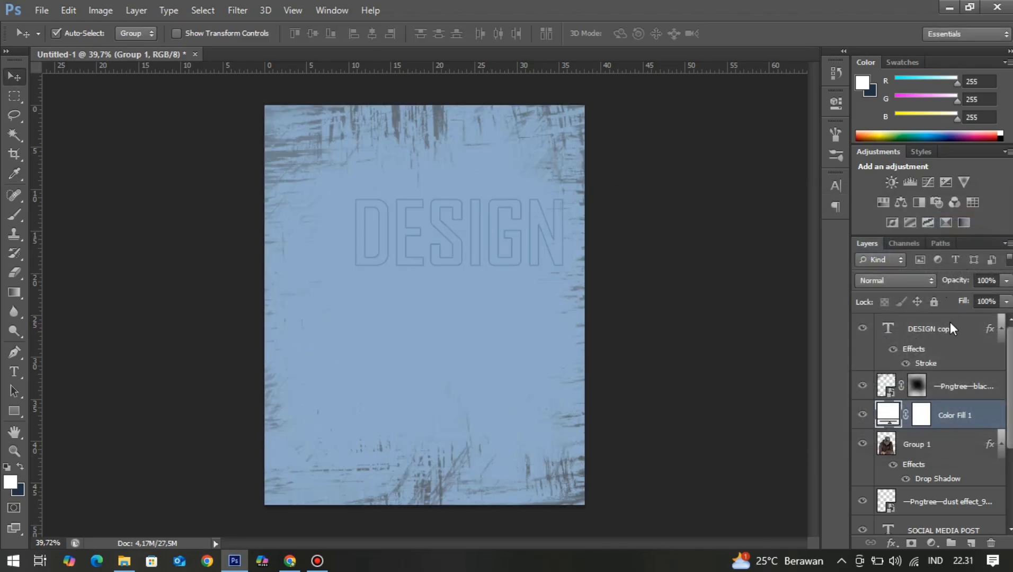
# Clip the Color Fill 1 layer to the man's layer and invert its mask to black
pyautogui.click(922, 416)
pyautogui.keyDown('alt'); pyautogui.click(935, 429); pyautogui.keyUp('alt')
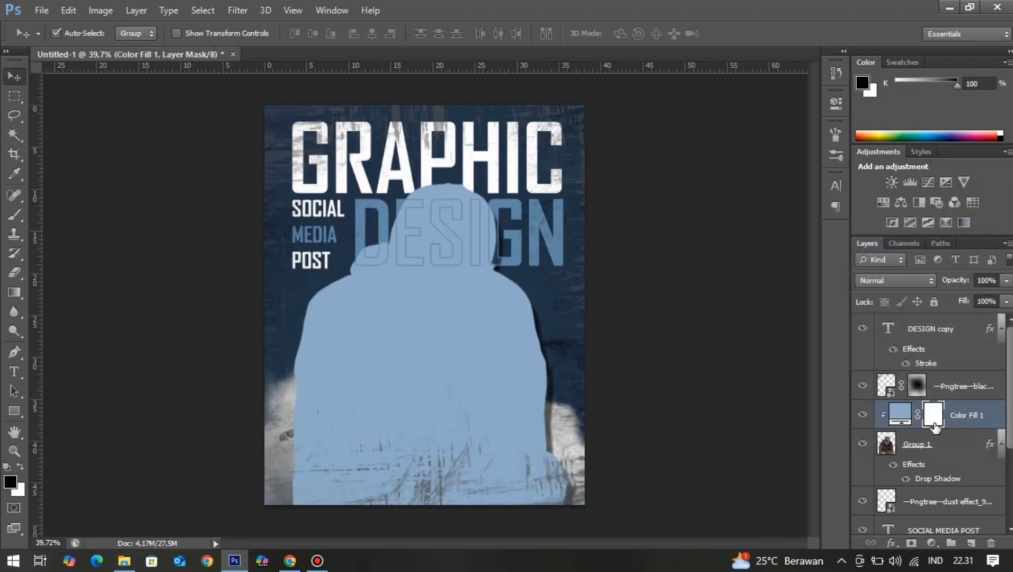
pyautogui.rightClick(935, 422)
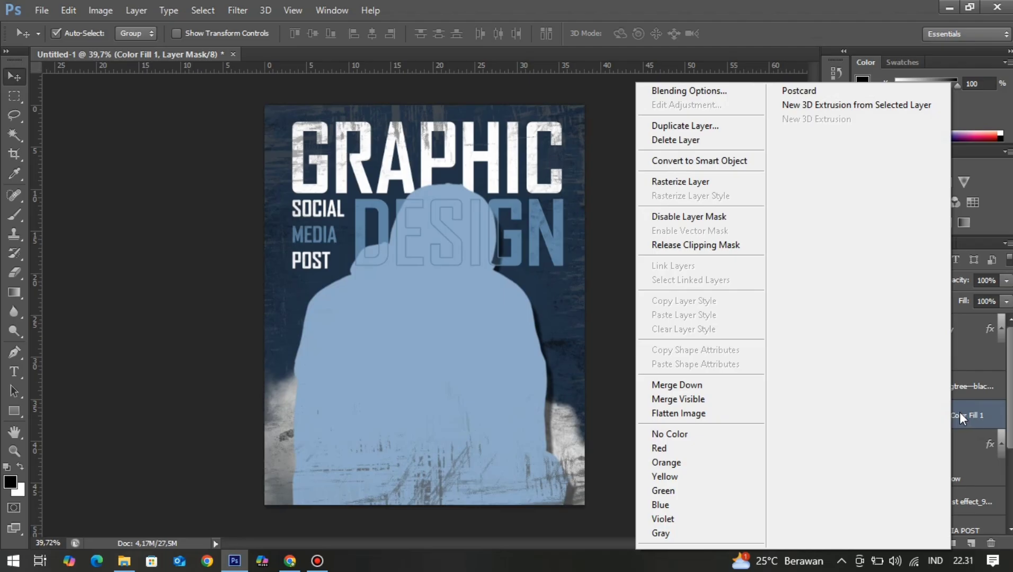
pyautogui.click(958, 419)
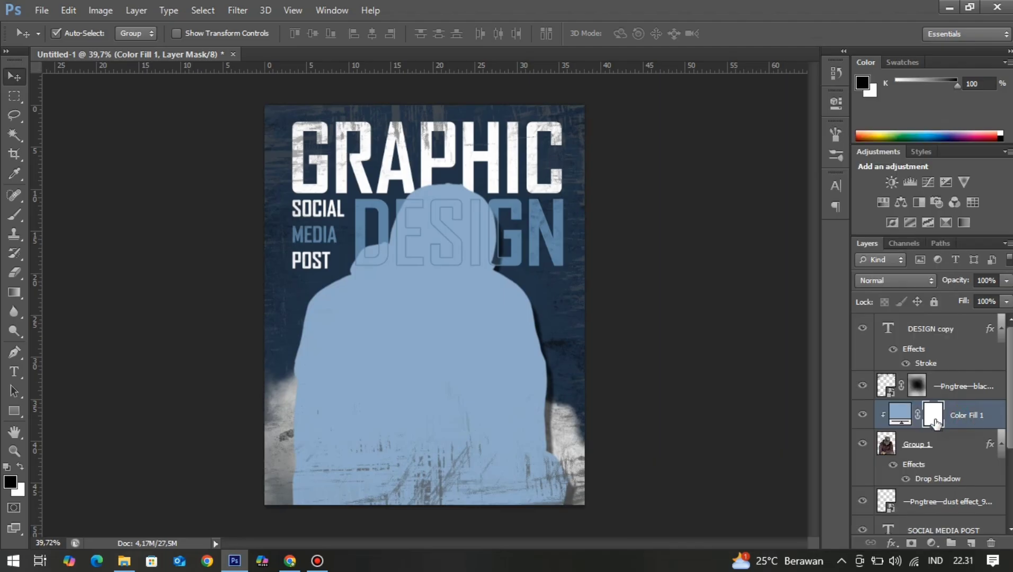
pyautogui.hotkey('ctrl', 'i')
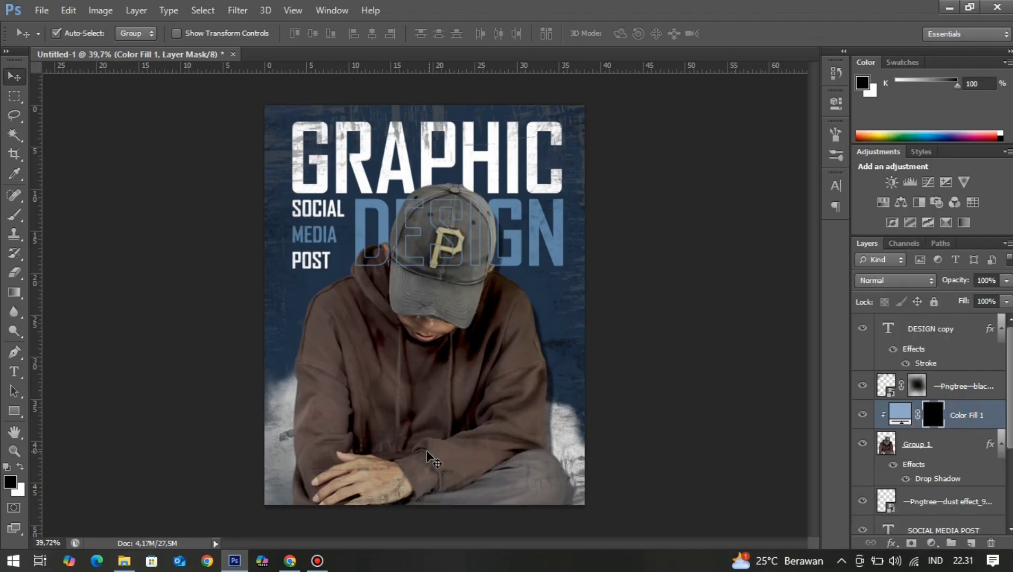
# Set Color Fill 1 to Multiply and reveal it softly over the man's shoulder below POST by erasing on its mask
pyautogui.click(14, 272)
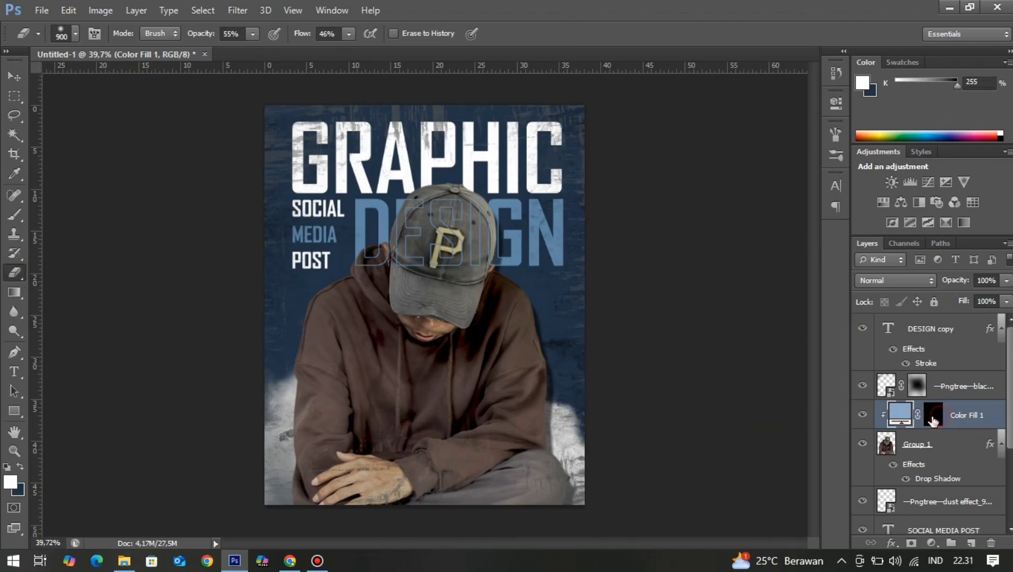
pyautogui.click(899, 416)
pyautogui.click(896, 281)
pyautogui.click(868, 56)
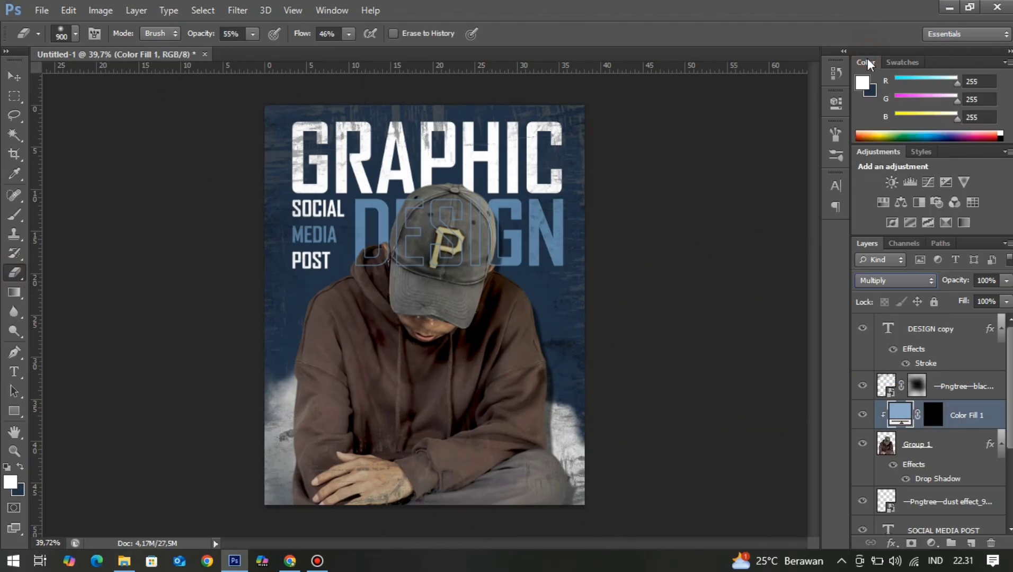
pyautogui.click(933, 418)
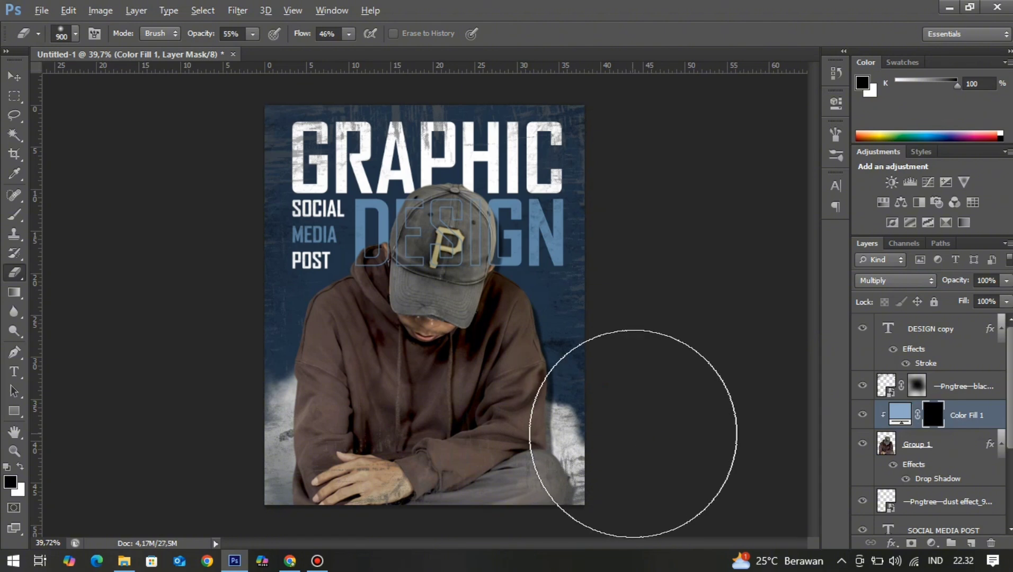
pyautogui.scroll(1, 633, 433)
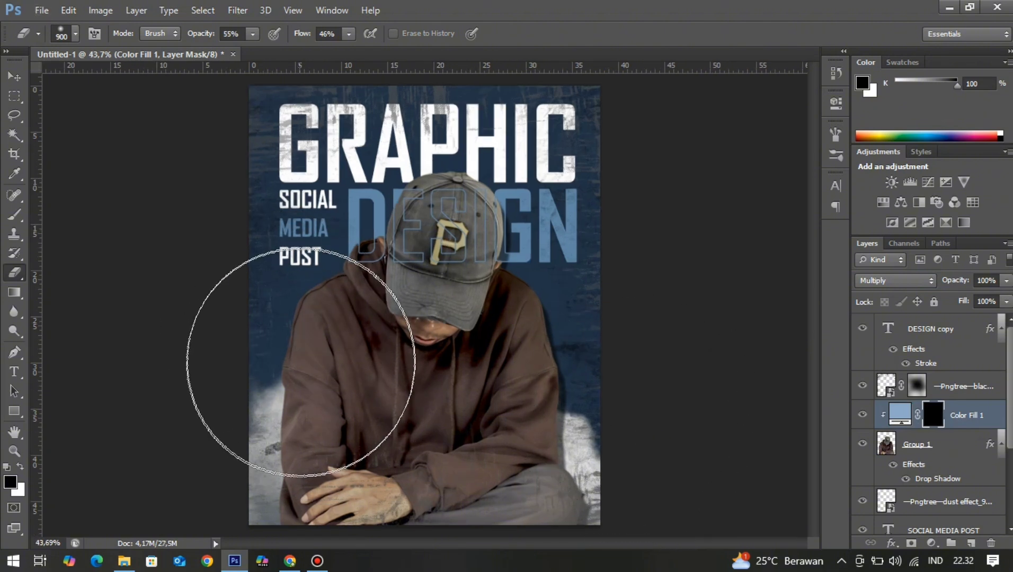
pyautogui.click(321, 343)
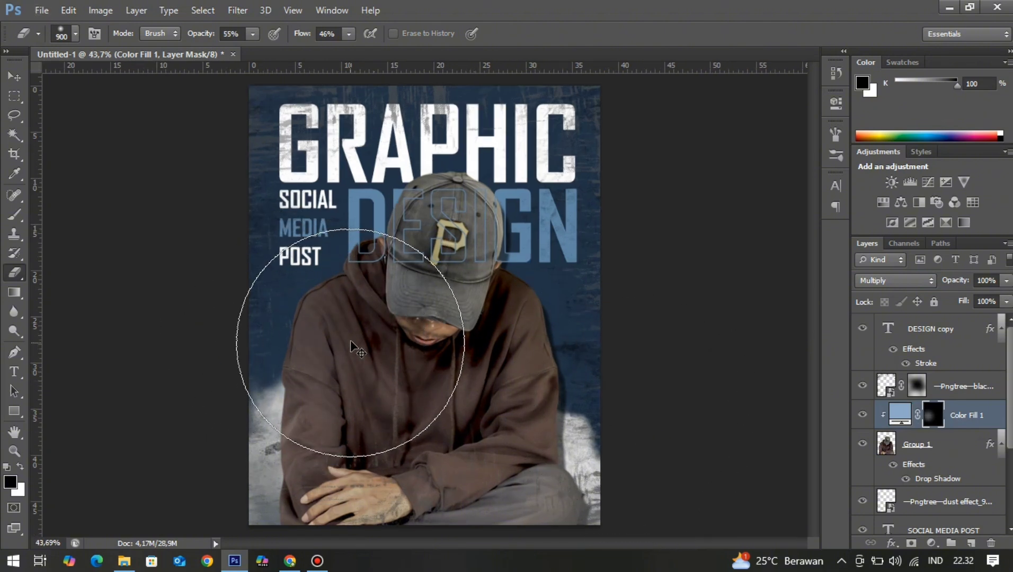
# Change the Color Fill 1 color to #bccddf and reveal more of it along the same shoulder and sleeve on the mask
pyautogui.doubleClick(902, 414)
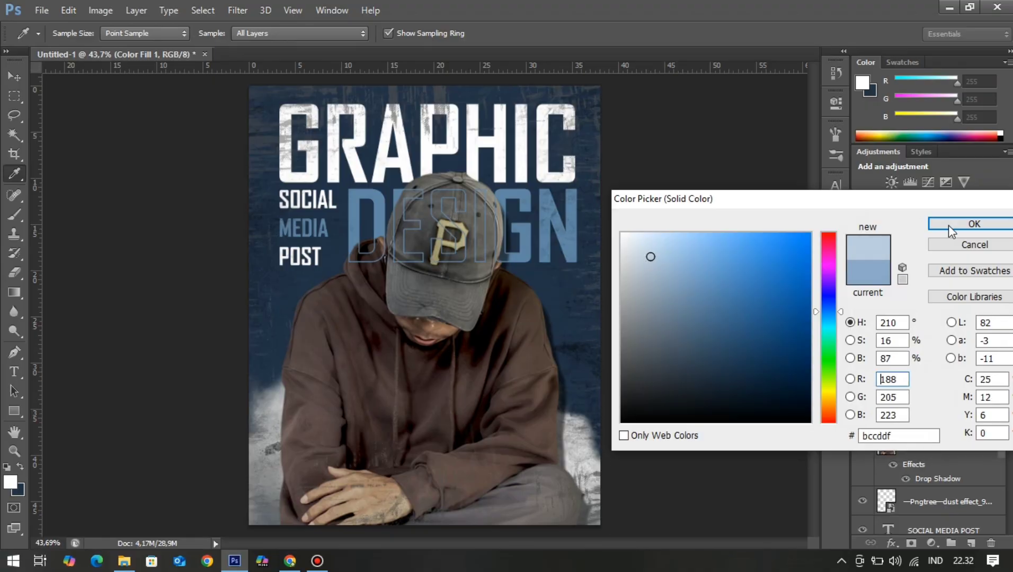
pyautogui.click(948, 226)
pyautogui.click(929, 419)
pyautogui.moveTo(307, 311)
pyautogui.mouseDown()
pyautogui.moveTo(295, 310)
pyautogui.moveTo(294, 363)
pyautogui.mouseUp()
pyautogui.scroll(1, 529, 428)
pyautogui.scroll(-2, 455, 434)
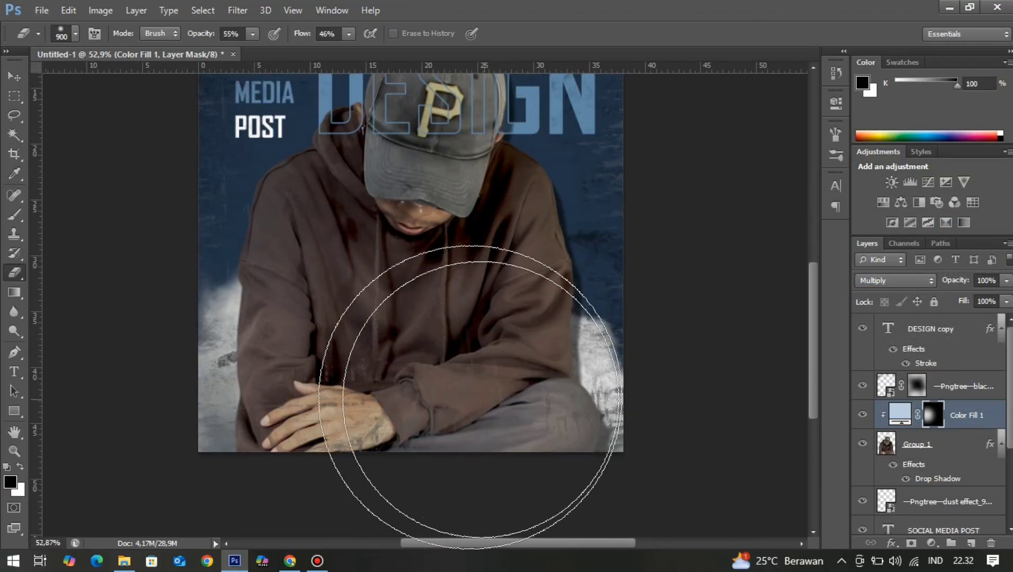
# Try other blend modes on the Color Fill 1 layer, including Darken, and set it to Screen
pyautogui.click(889, 283)
pyautogui.click(869, 127)
pyautogui.click(895, 280)
pyautogui.click(867, 43)
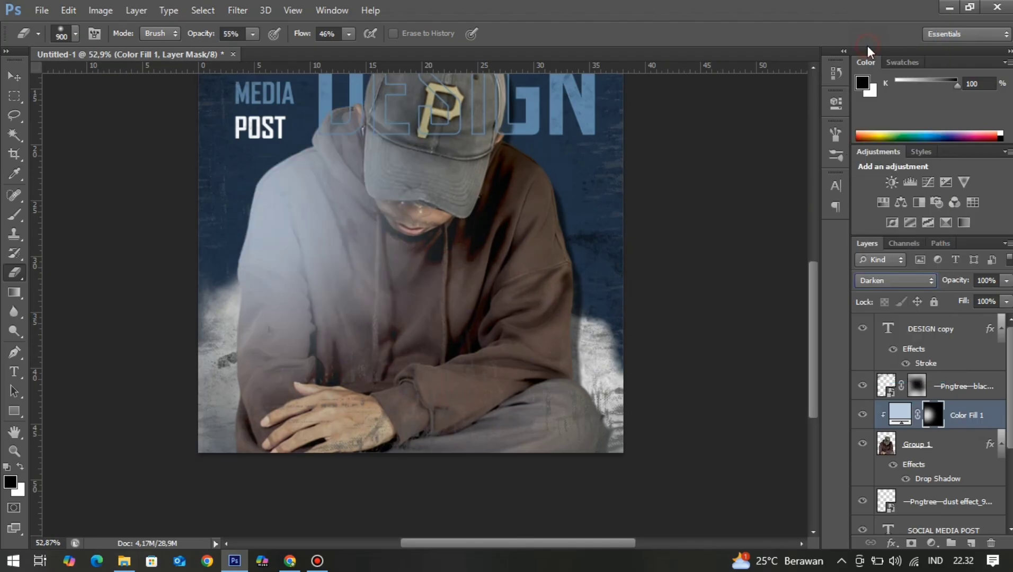
pyautogui.click(895, 280)
pyautogui.click(867, 126)
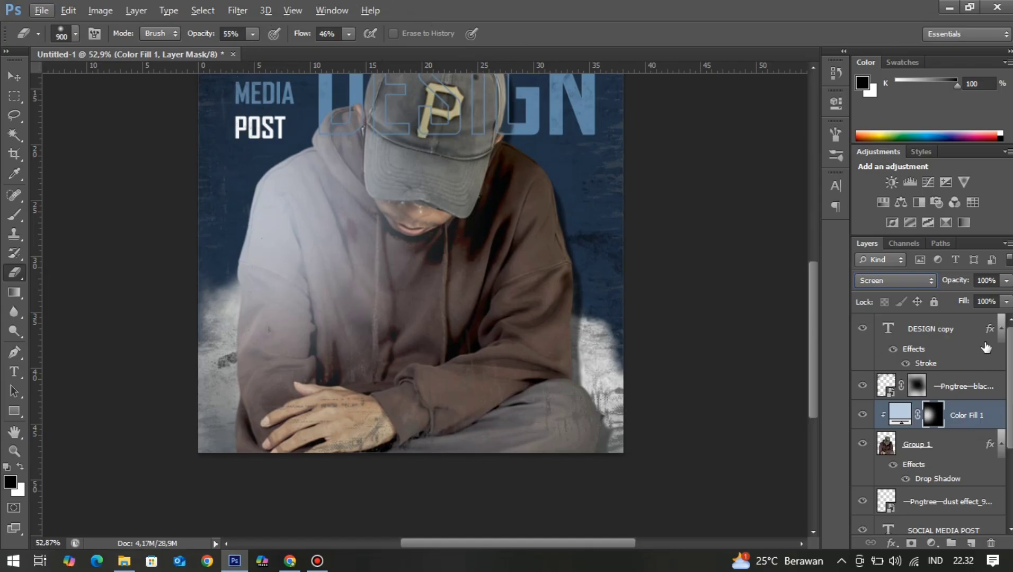
# Lower the Color Fill 1 layer's fill to 48% and conceal most of its broad glow over the hoodie on the mask
pyautogui.moveTo(961, 305); pyautogui.dragTo(945, 304)
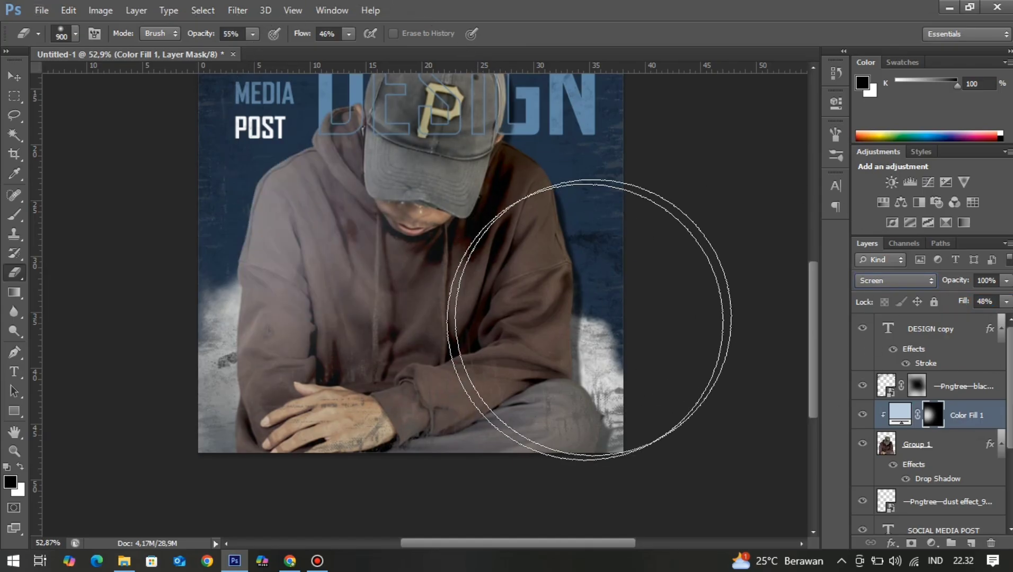
pyautogui.click(326, 228)
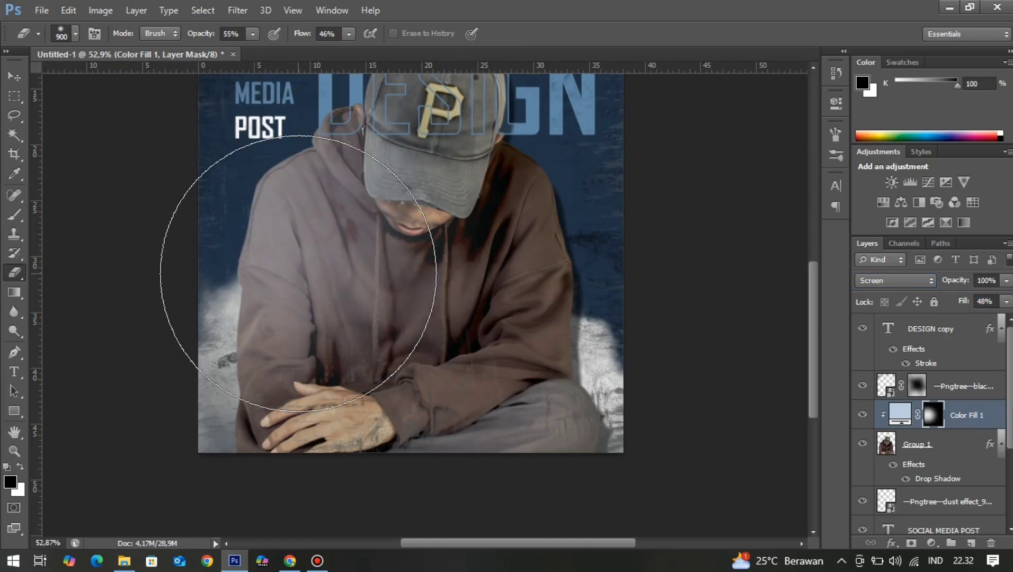
pyautogui.press('x')
pyautogui.moveTo(340, 281)
pyautogui.mouseDown()
pyautogui.moveTo(309, 219)
pyautogui.moveTo(374, 300)
pyautogui.moveTo(355, 216)
pyautogui.moveTo(286, 271)
pyautogui.moveTo(335, 230)
pyautogui.moveTo(327, 225)
pyautogui.moveTo(343, 269)
pyautogui.mouseUp()
pyautogui.press('x')
# Reveal a soft highlight over the shoulder below POST on the Color Fill 1 mask with a 300 px eraser
pyautogui.press('[')
pyautogui.press('[')
pyautogui.press('[')
pyautogui.press('[')
pyautogui.press('[')
pyautogui.press('[')
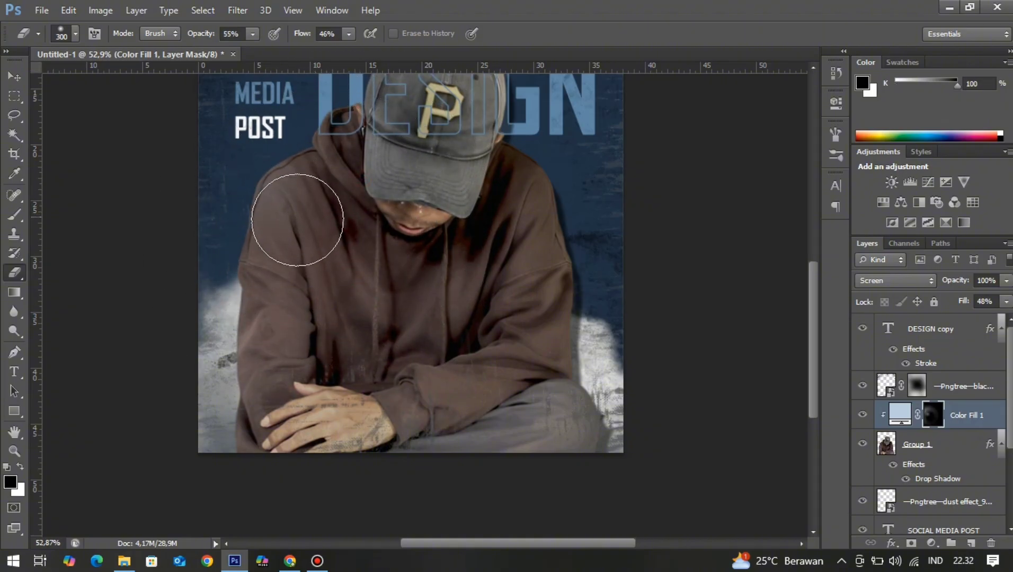
pyautogui.scroll(3, 307, 227)
pyautogui.scroll(-2, 311, 324)
pyautogui.click(238, 250)
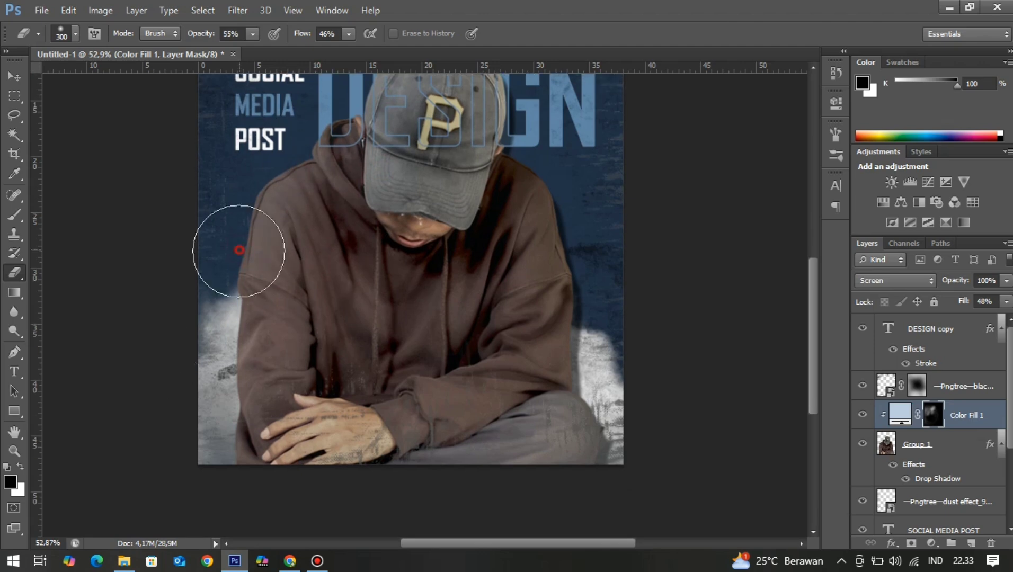
# Reveal narrower highlights along the shoulder below POST and the adjacent chest fold with a 60 to 50 px eraser
pyautogui.scroll(4, 332, 159)
pyautogui.scroll(-1, 508, 271)
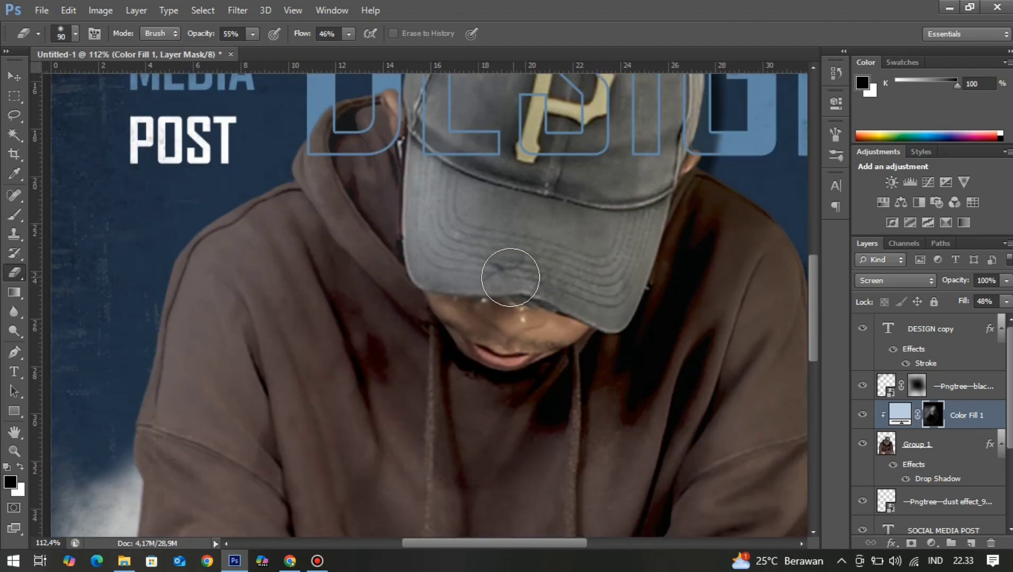
pyautogui.scroll(1, 346, 301)
pyautogui.scroll(-1, 354, 227)
pyautogui.scroll(-2, 300, 159)
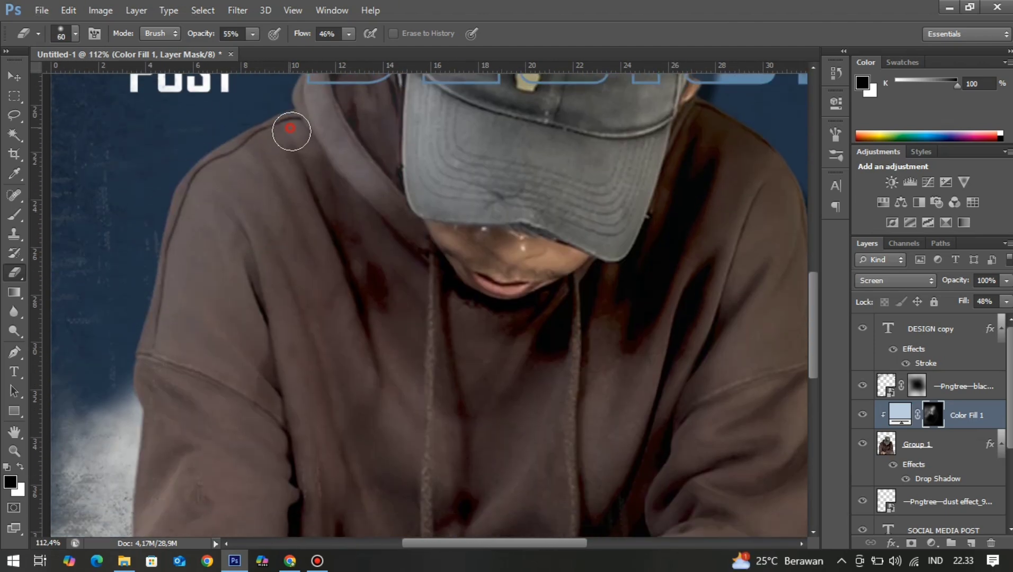
pyautogui.scroll(-6, 170, 199)
pyautogui.press('[')
pyautogui.press('[')
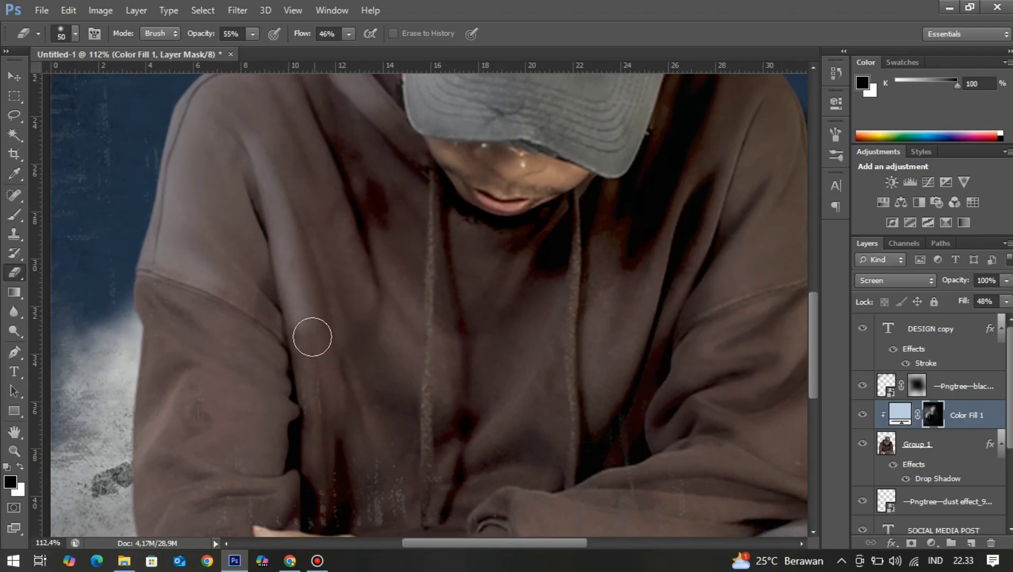
# Refine the highlights on the chest fold and upper sleeve below POST with a 30 px eraser on the mask
pyautogui.scroll(6, 312, 335)
pyautogui.press(']')
pyautogui.press(']')
pyautogui.scroll(-1, 373, 369)
pyautogui.scroll(-4, 373, 369)
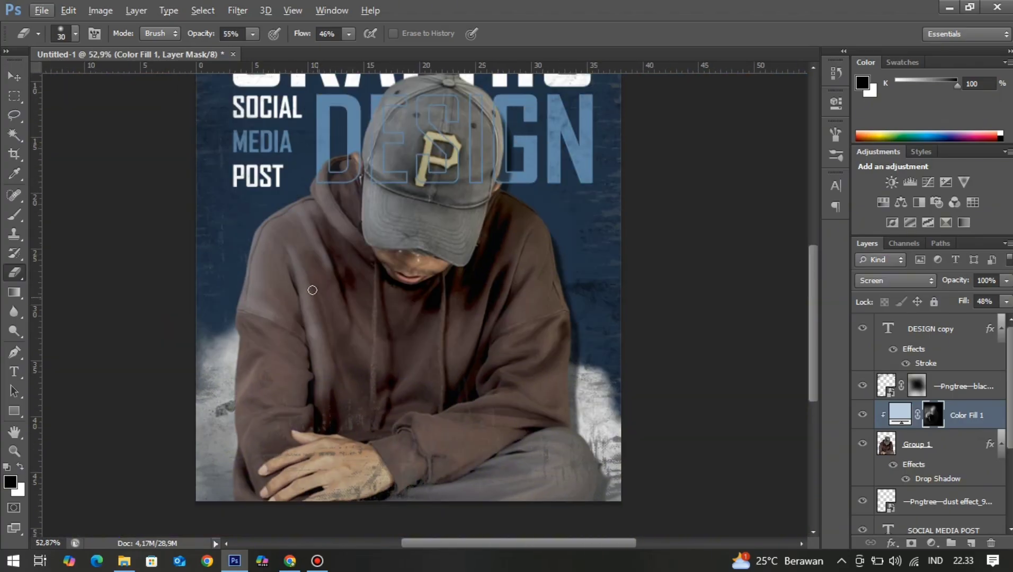
pyautogui.scroll(4, 197, 242)
pyautogui.scroll(8, 196, 228)
pyautogui.press('[')
pyautogui.press('[')
pyautogui.press('[')
pyautogui.press('[')
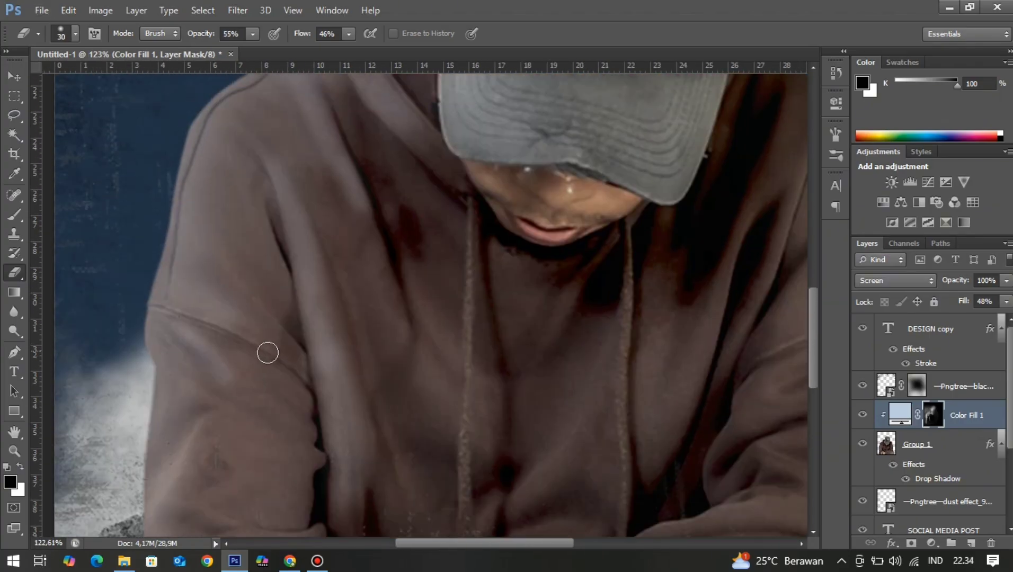
# Reveal thin highlights along the outer edge of the same shoulder and sleeve down to the hand with a 15 to 30 px eraser
pyautogui.press('[')
pyautogui.press('[')
pyautogui.press('[')
pyautogui.press('[')
pyautogui.scroll(-2, 162, 318)
pyautogui.scroll(4, 176, 339)
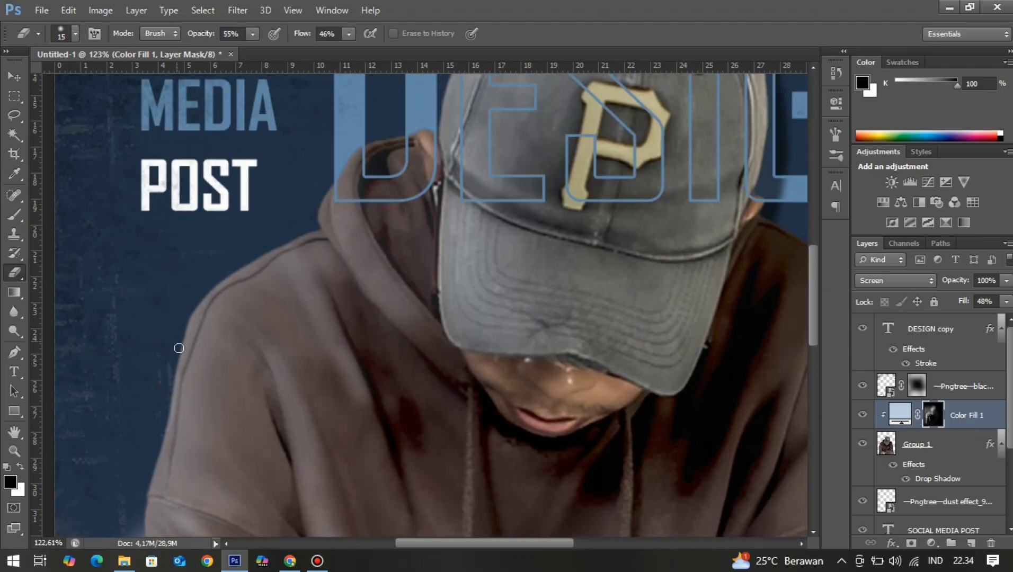
pyautogui.scroll(-8, 292, 273)
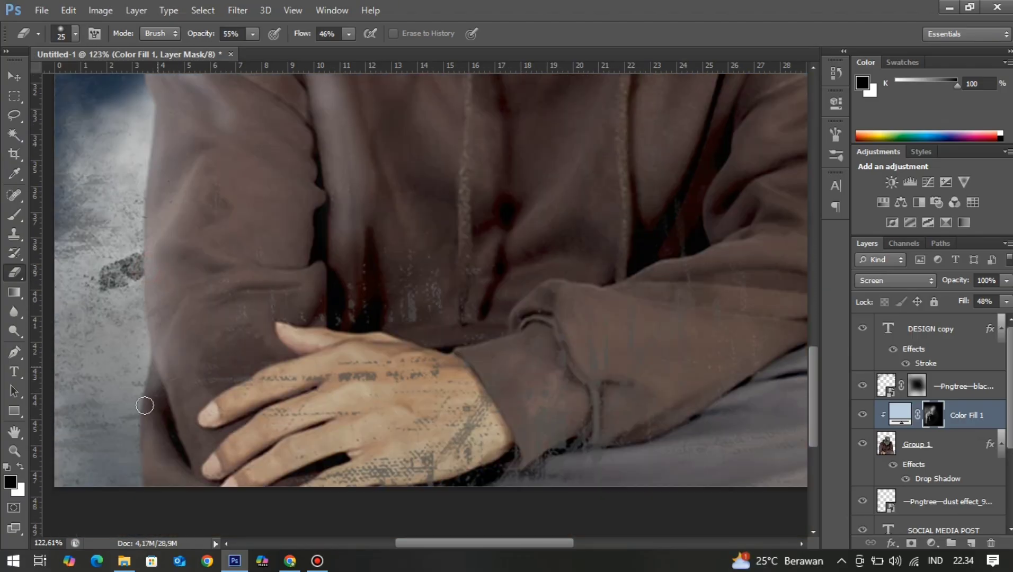
pyautogui.press('[')
pyautogui.scroll(7, 181, 413)
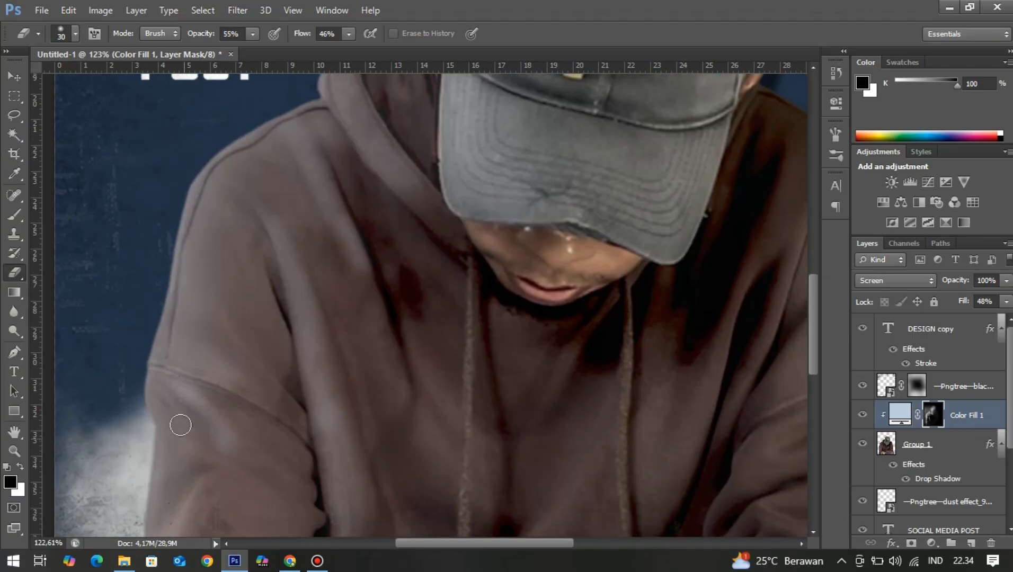
# Reveal highlights on the hood's edge and the folds beside it with a 20 px eraser on the mask
pyautogui.scroll(5, 289, 416)
pyautogui.scroll(-4, 351, 436)
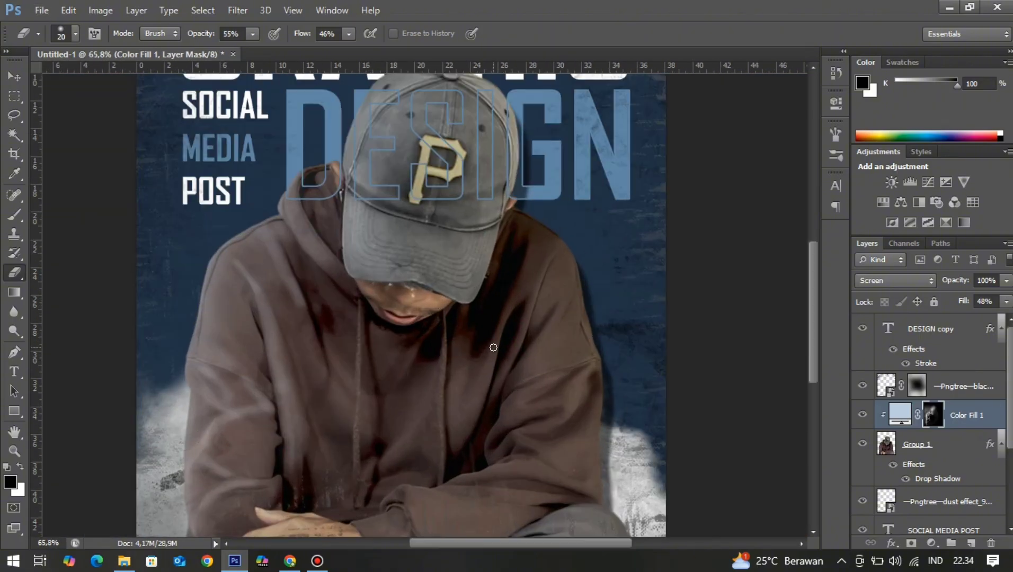
pyautogui.press('[')
pyautogui.press('[')
pyautogui.scroll(4, 306, 136)
pyautogui.scroll(-3, 324, 368)
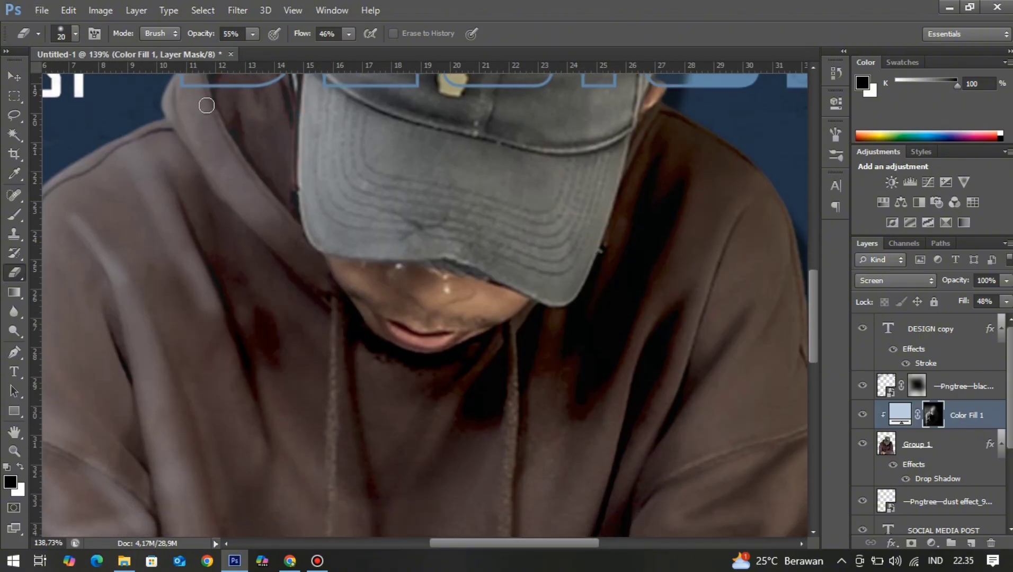
# Highlight the hoodie's drawstring with a 15 px eraser on the Color Fill 1 mask
pyautogui.scroll(1, 208, 104)
pyautogui.scroll(-3, 269, 273)
pyautogui.scroll(-2, 317, 211)
pyautogui.press('[')
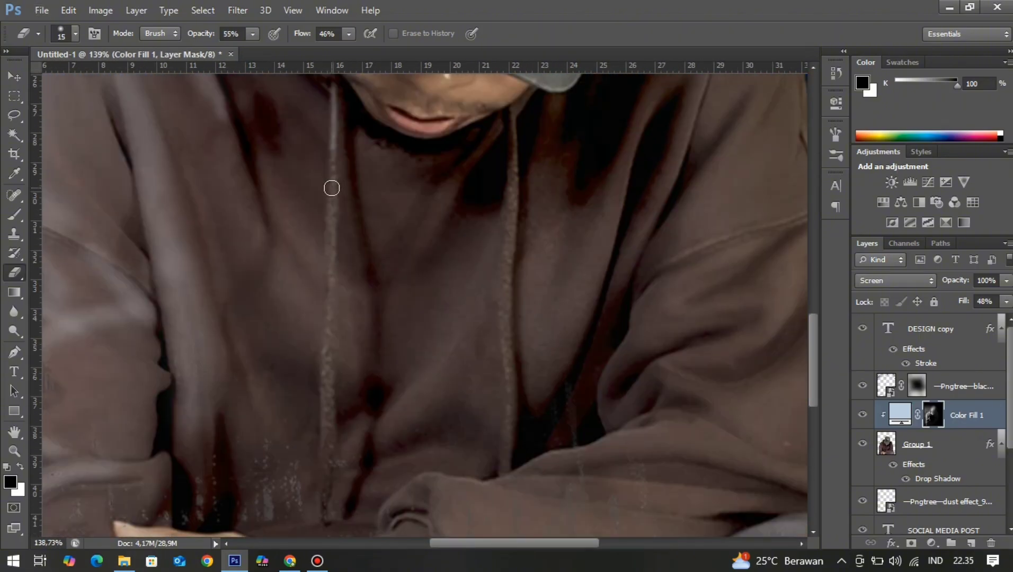
pyautogui.scroll(6, 260, 246)
pyautogui.scroll(-4, 253, 266)
pyautogui.scroll(-3, 265, 318)
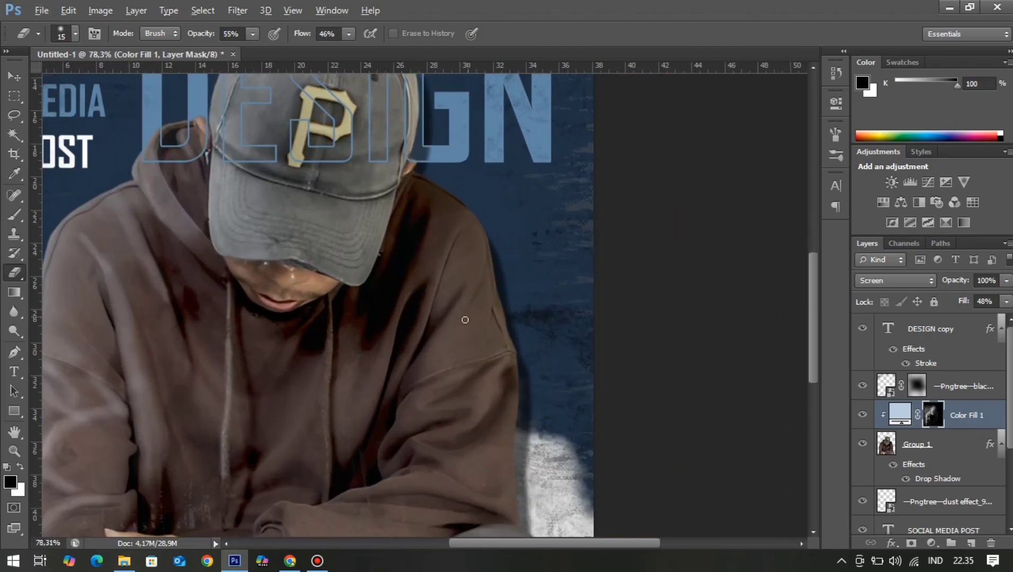
# Set the eraser opacity to 40% and reveal highlights on the hoodie's front and the opposite forearm at up to 45 px
pyautogui.scroll(2, 278, 391)
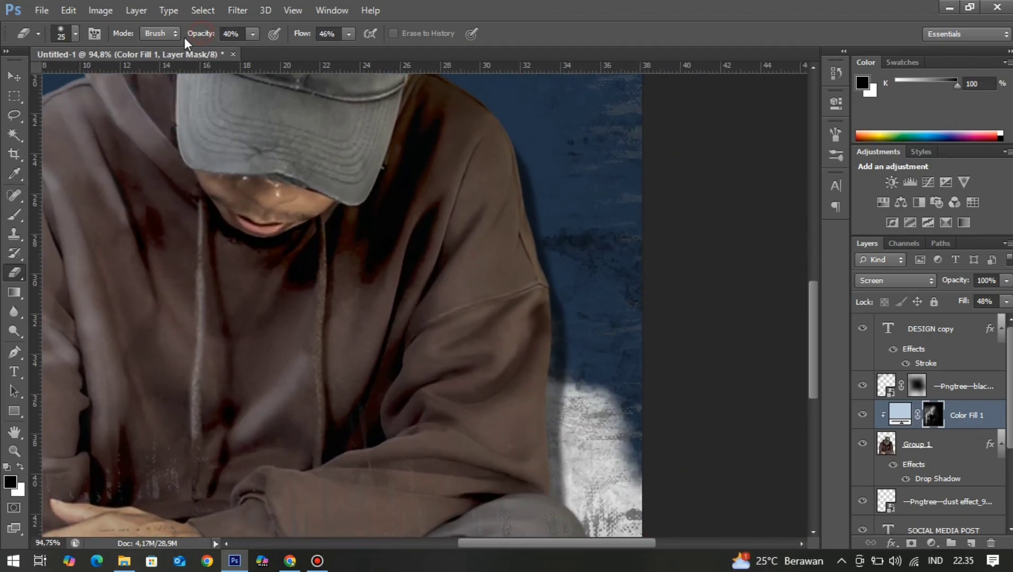
pyautogui.press(']')
pyautogui.press(']')
pyautogui.press(']')
pyautogui.press(']')
pyautogui.press(']')
pyautogui.scroll(-3, 389, 452)
pyautogui.scroll(5, 330, 437)
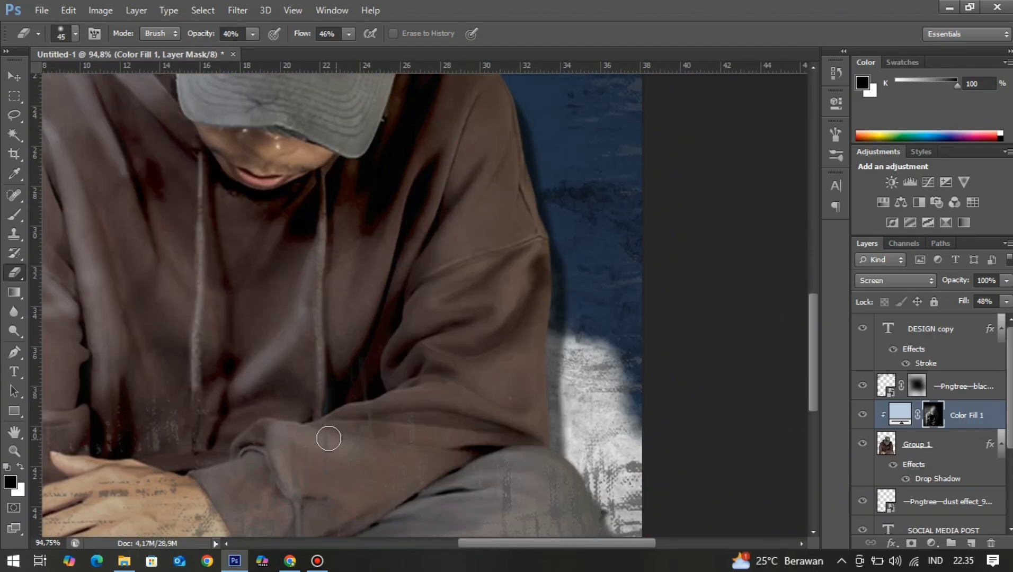
pyautogui.scroll(1, 414, 344)
pyautogui.press('[')
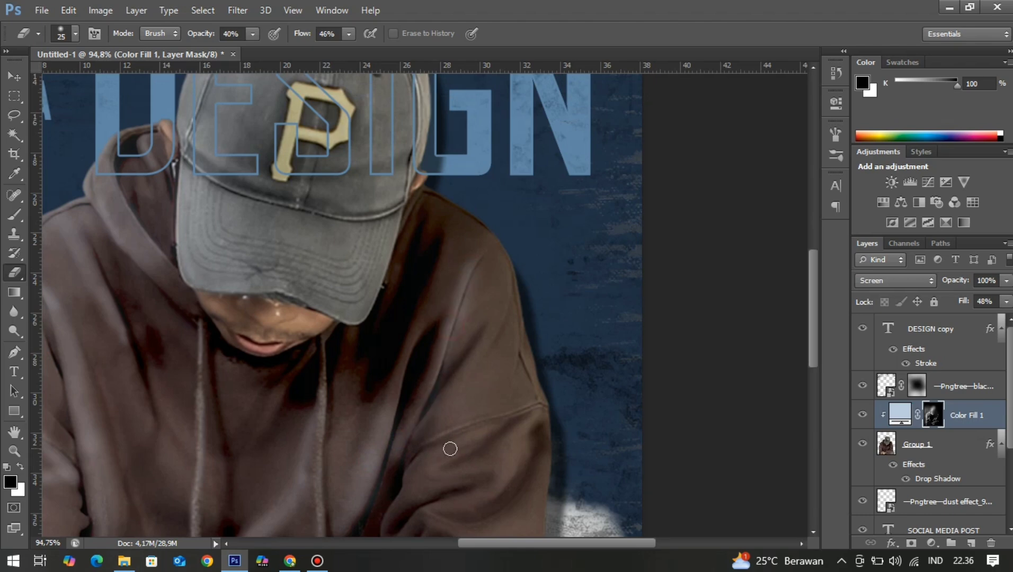
# Reveal fold highlights on the shoulder and sleeve below the letter N with a 25 to 45 px eraser
pyautogui.scroll(-6, 449, 448)
pyautogui.press(']')
pyautogui.press(']')
pyautogui.moveTo(531, 329); pyautogui.dragTo(567, 355)
pyautogui.scroll(-7, 567, 355)
pyautogui.scroll(4, 328, 319)
pyautogui.scroll(-2, 371, 339)
pyautogui.moveTo(965, 286); pyautogui.dragTo(957, 287)
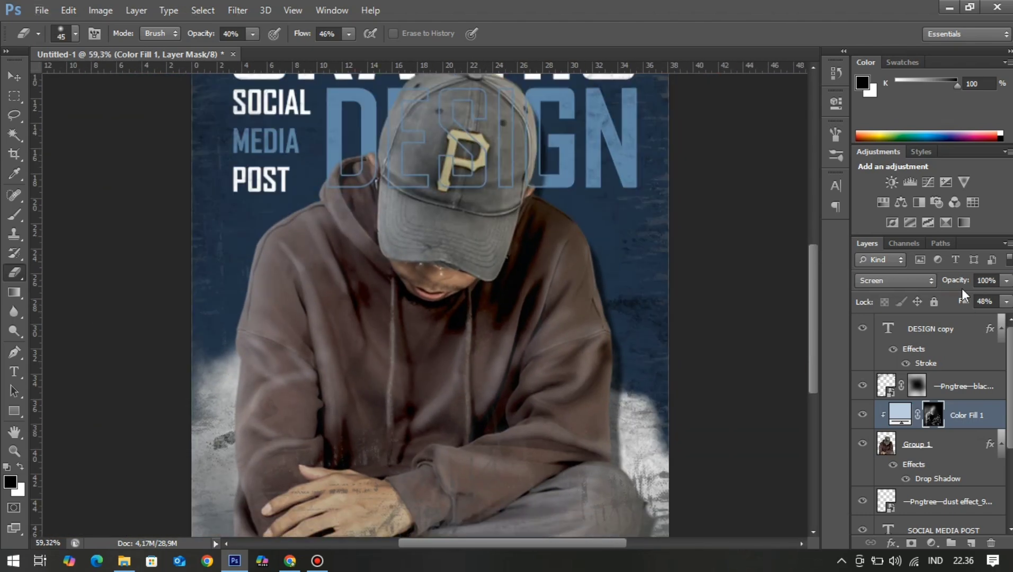
# Blend the hoodie highlights with faint strokes on the mask using a 150 px eraser at 16% opacity
pyautogui.scroll(-4, 340, 435)
pyautogui.scroll(4, 335, 447)
pyautogui.scroll(1, 329, 442)
pyautogui.scroll(-2, 318, 424)
pyautogui.press(']')
pyautogui.press(']')
pyautogui.press(']')
pyautogui.press(']')
pyautogui.press(']')
pyautogui.press(']')
pyautogui.press(']')
pyautogui.press(']')
pyautogui.moveTo(306, 168); pyautogui.dragTo(336, 344)
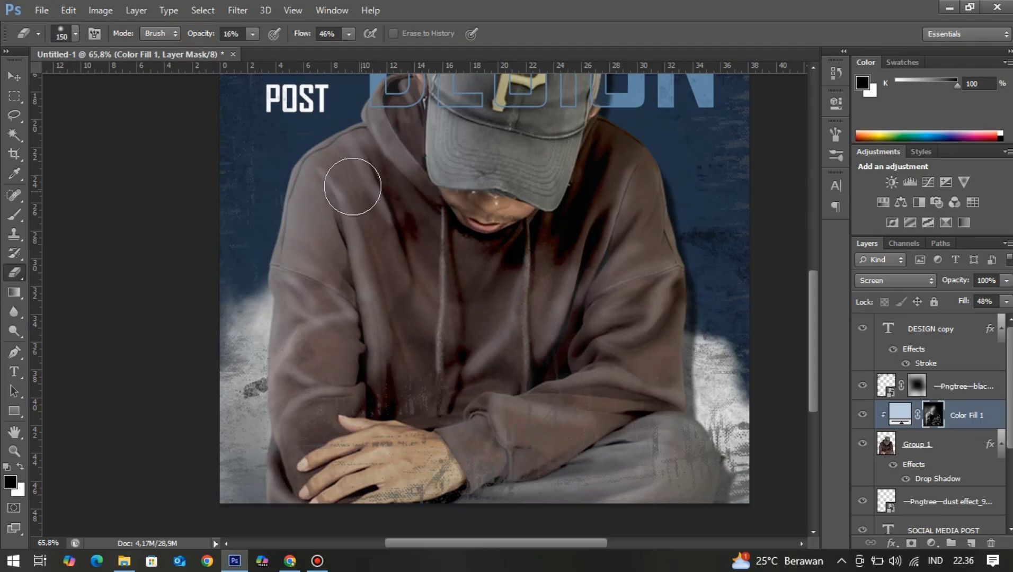
pyautogui.scroll(-1, 389, 228)
pyautogui.scroll(2, 402, 268)
pyautogui.scroll(2, 307, 350)
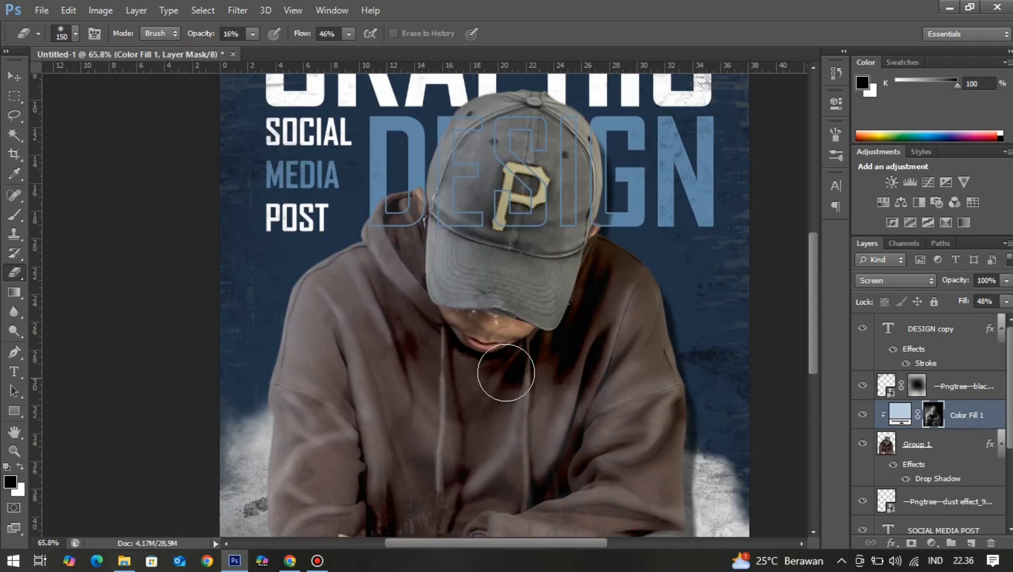
# Set the Color Fill 1 layer's opacity to 93% and check the whole poster
pyautogui.scroll(-6, 491, 412)
pyautogui.scroll(6, 461, 400)
pyautogui.moveTo(953, 287); pyautogui.dragTo(947, 286)
pyautogui.scroll(-5, 489, 461)
pyautogui.press('v')
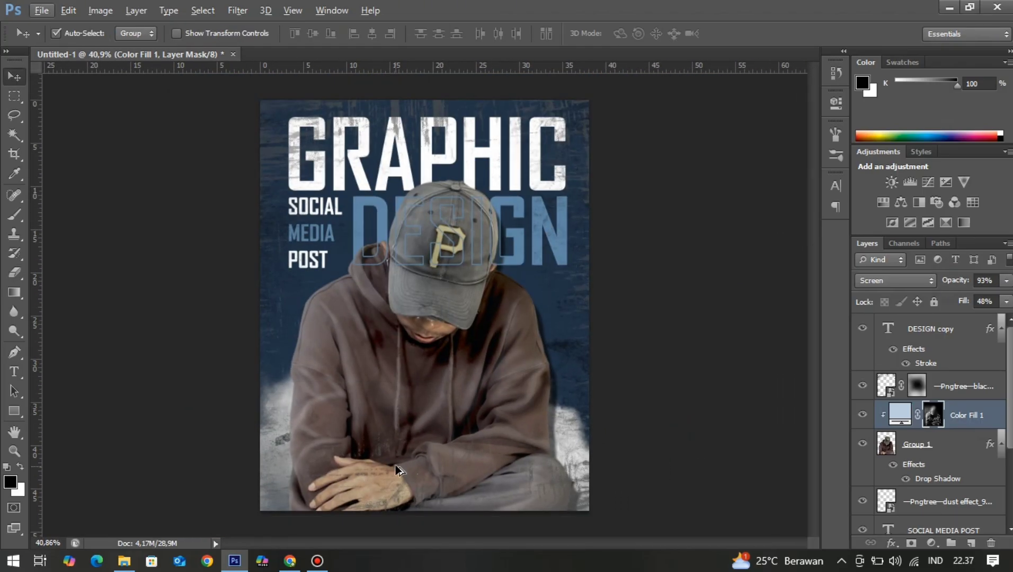
pyautogui.scroll(-1, 383, 449)
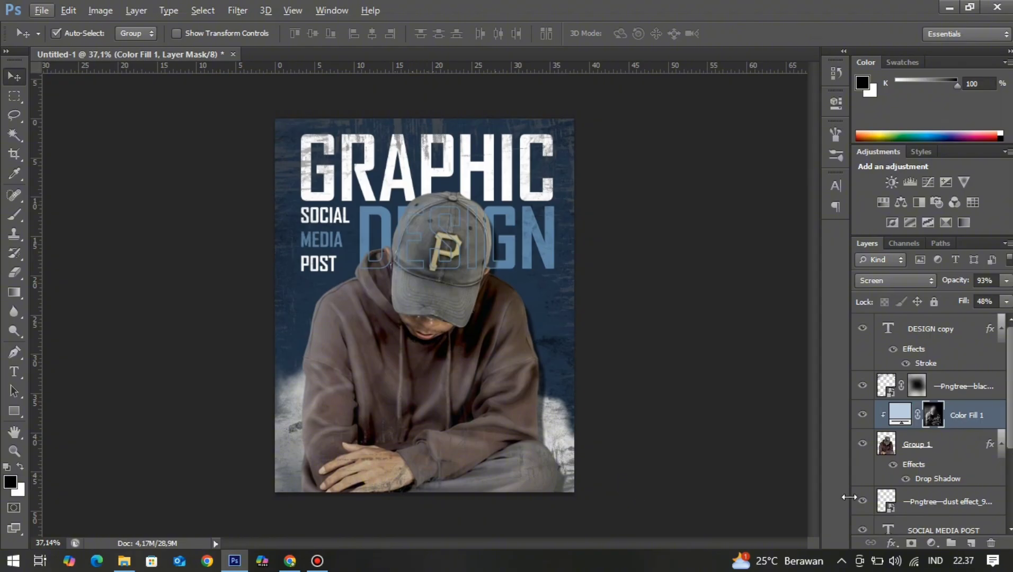
# Add a black Solid Color fill layer directly above Color Fill 1 and invert its mask to black
pyautogui.click(943, 502)
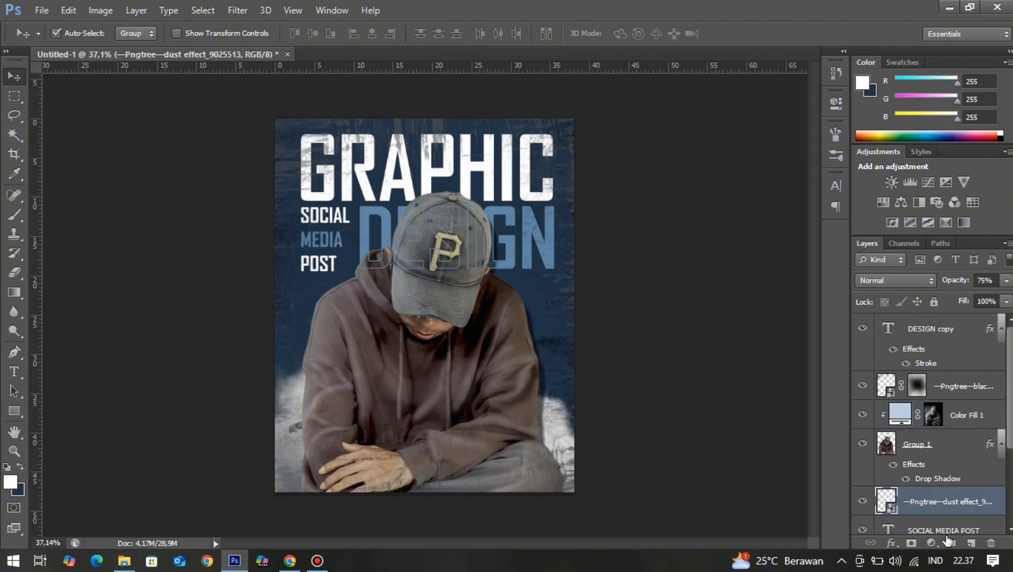
pyautogui.click(979, 415)
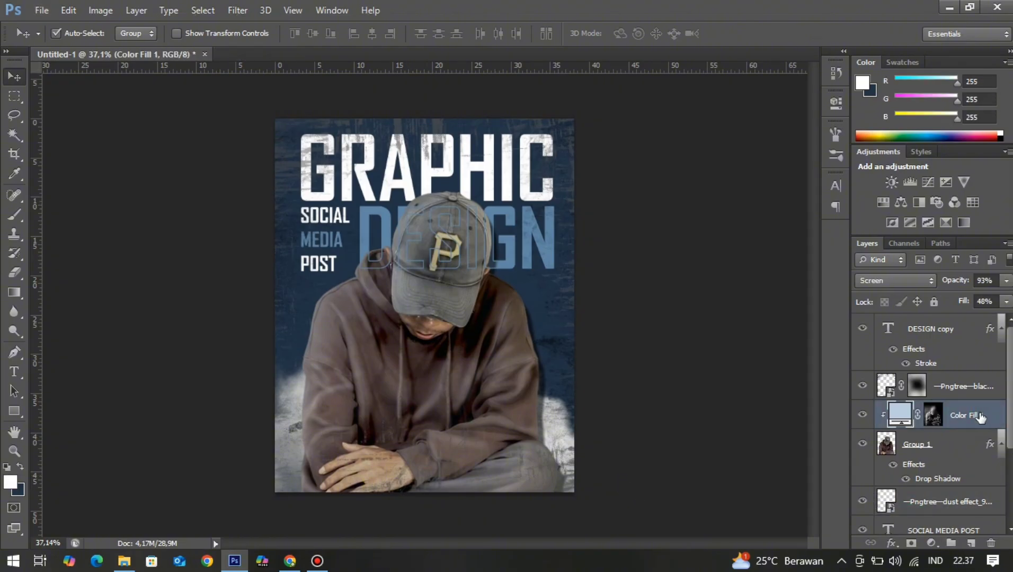
pyautogui.click(971, 543)
pyautogui.click(930, 543)
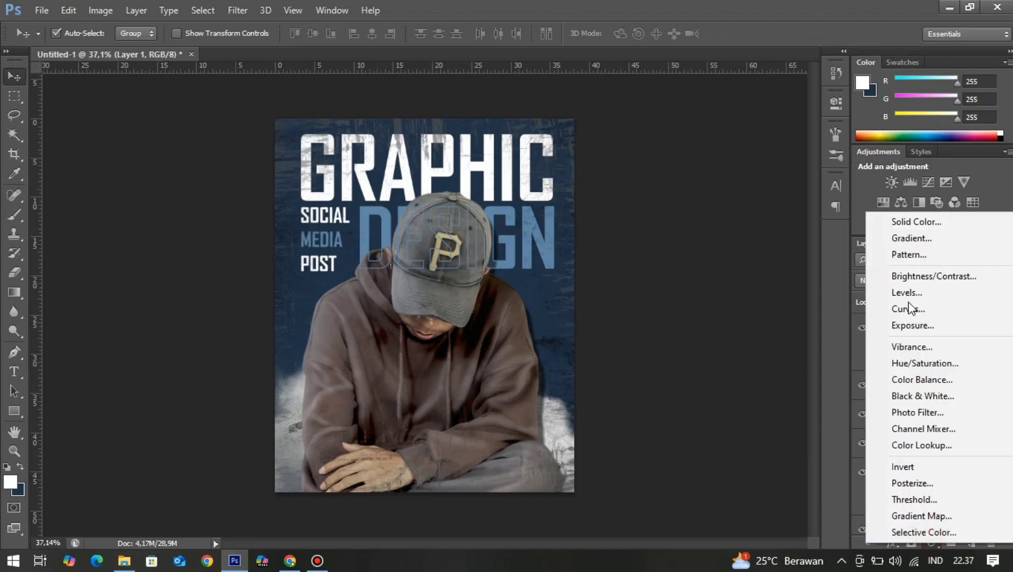
pyautogui.click(900, 220)
pyautogui.click(938, 223)
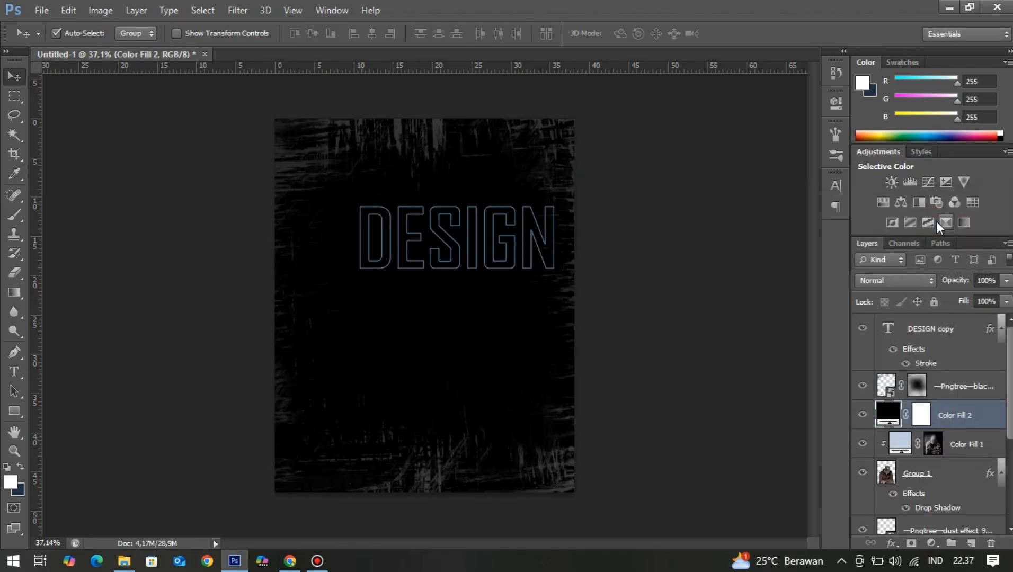
pyautogui.click(920, 413)
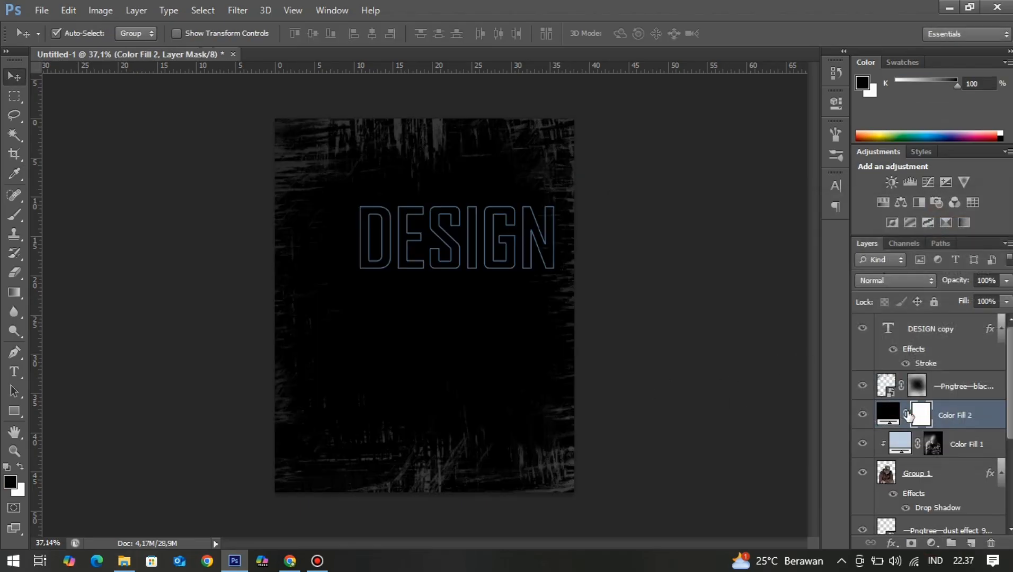
pyautogui.hotkey('ctrl', 'i')
# Darken the poster's top and right edges on Color Fill 2's mask with a 1100 px eraser, and move the layer above the black Pngtree texture
pyautogui.click(14, 272)
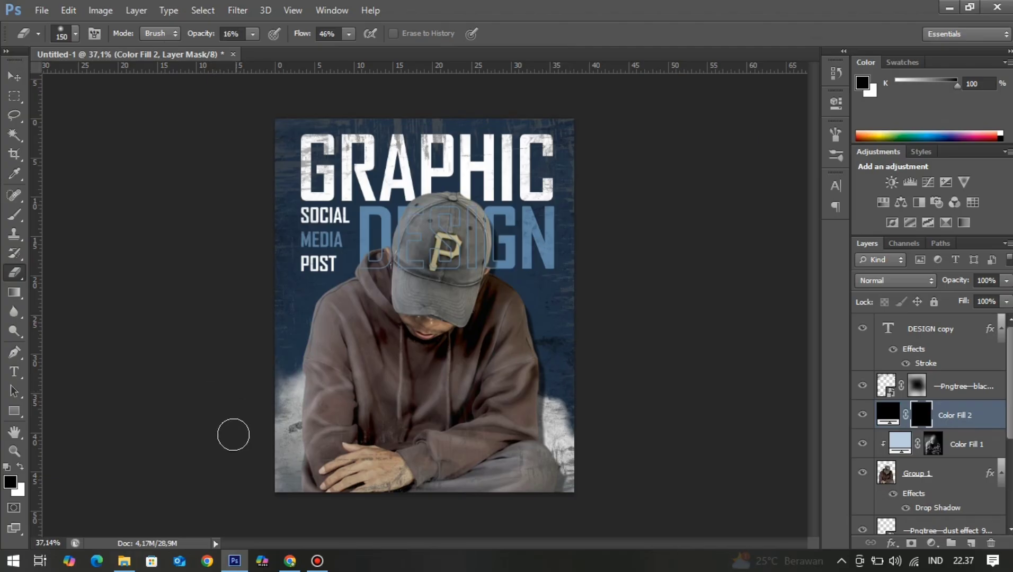
pyautogui.press(']')
pyautogui.press(']')
pyautogui.press(']')
pyautogui.press(']')
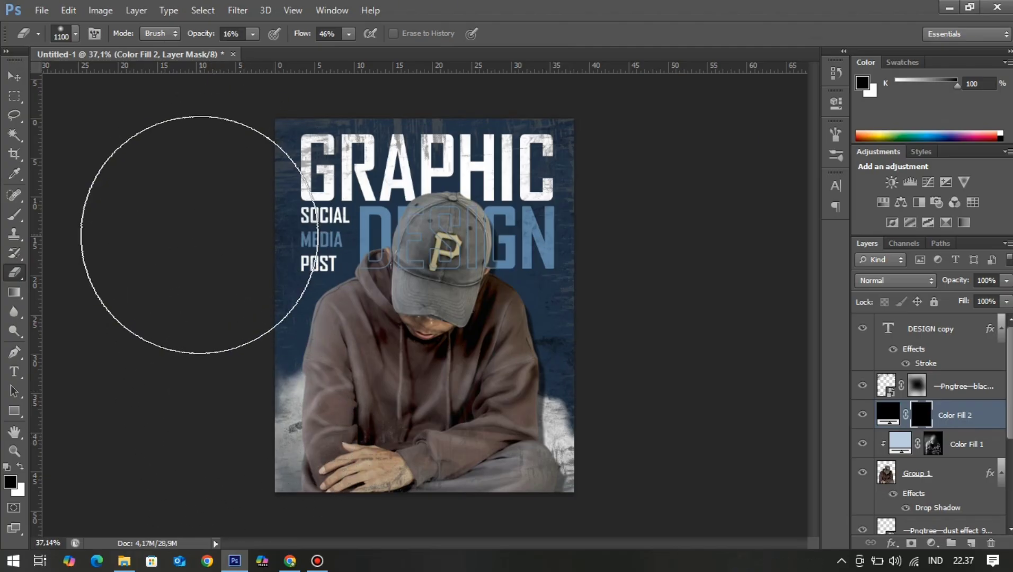
pyautogui.moveTo(492, 110)
pyautogui.mouseDown()
pyautogui.moveTo(469, 100)
pyautogui.moveTo(625, 154)
pyautogui.moveTo(577, 124)
pyautogui.moveTo(656, 339)
pyautogui.moveTo(576, 110)
pyautogui.moveTo(413, 85)
pyautogui.mouseUp()
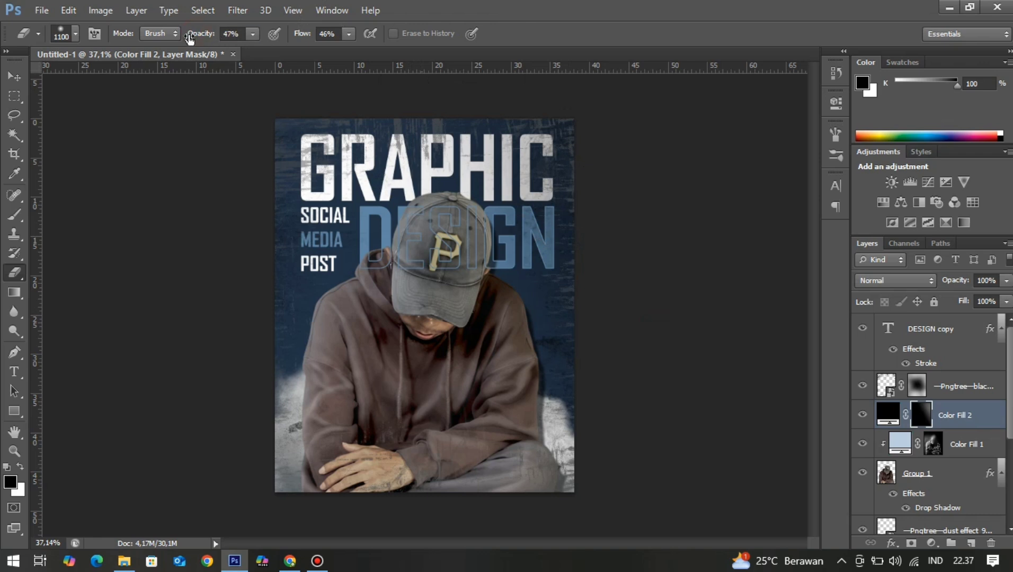
pyautogui.click(626, 434)
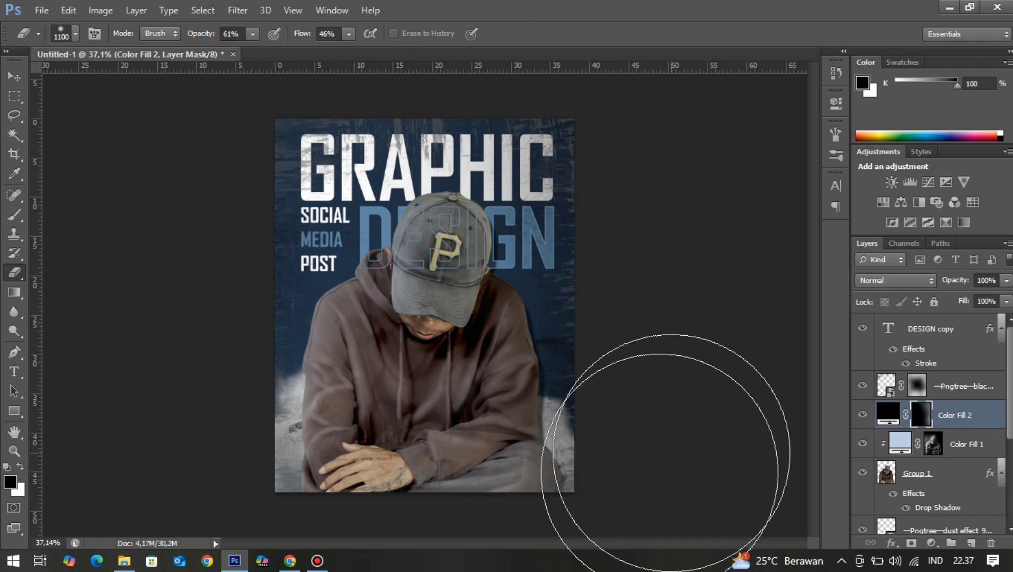
pyautogui.click(617, 185)
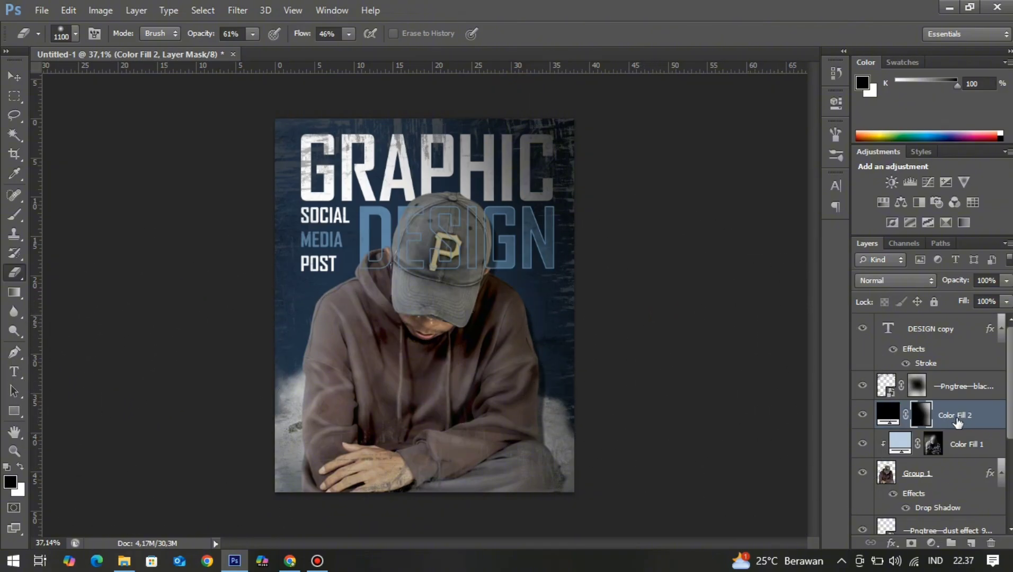
pyautogui.moveTo(953, 374); pyautogui.dragTo(951, 392)
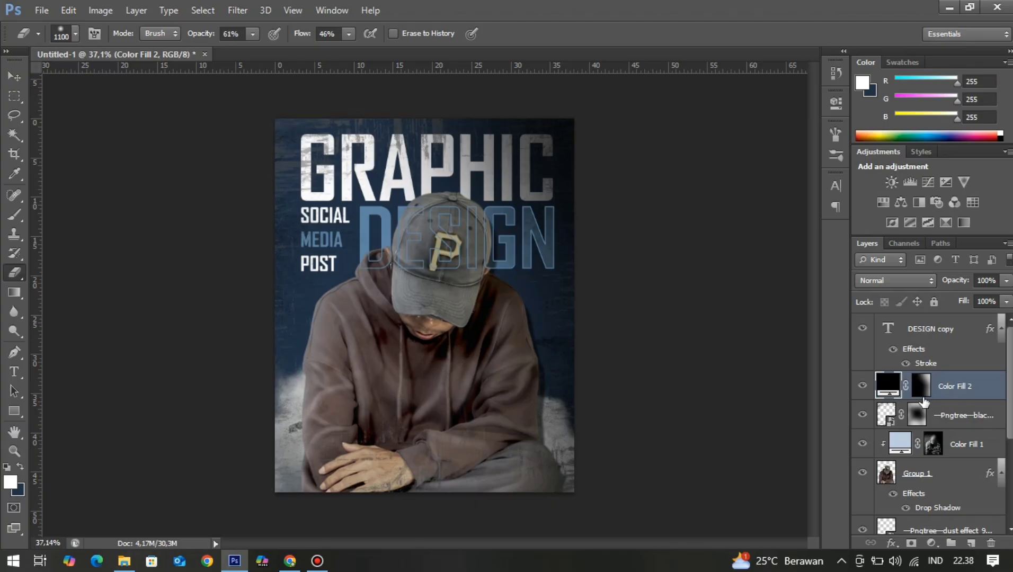
# Move Color Fill 2 above the DESIGN copy layer and darken the poster's right side further on its mask
pyautogui.moveTo(953, 401); pyautogui.dragTo(953, 321)
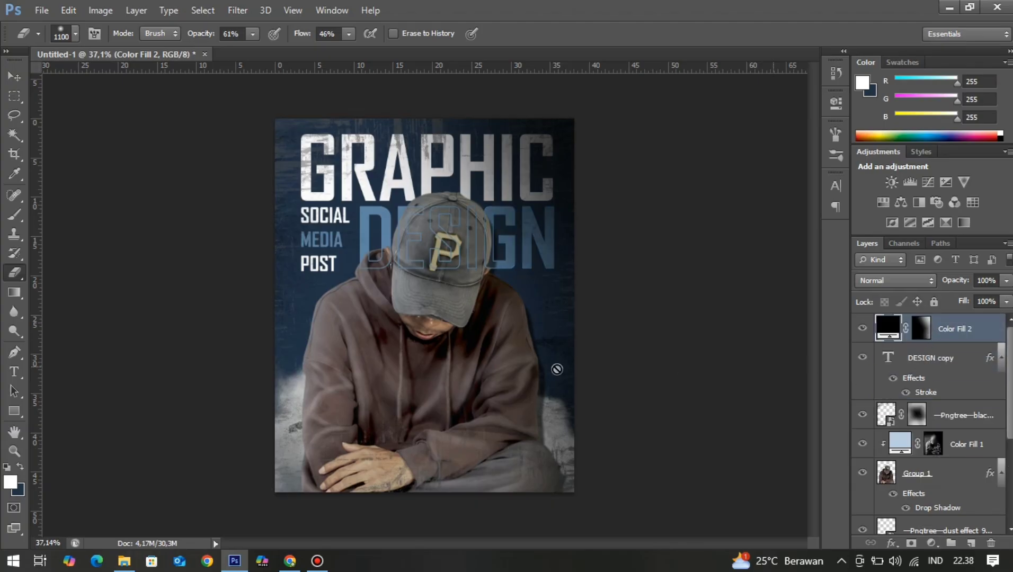
pyautogui.click(922, 339)
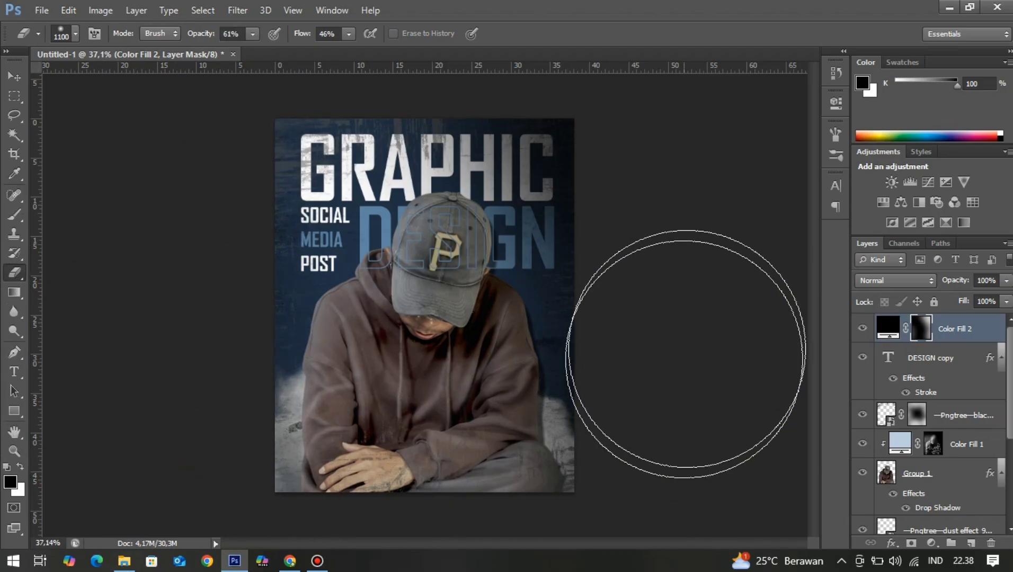
pyautogui.scroll(1, 679, 461)
pyautogui.scroll(-1, 932, 477)
pyautogui.scroll(1, 937, 456)
pyautogui.scroll(-1, 953, 482)
# Add a black Solid Color fill layer directly above the Pngtree dust effect layer and invert its mask to black
pyautogui.click(900, 487)
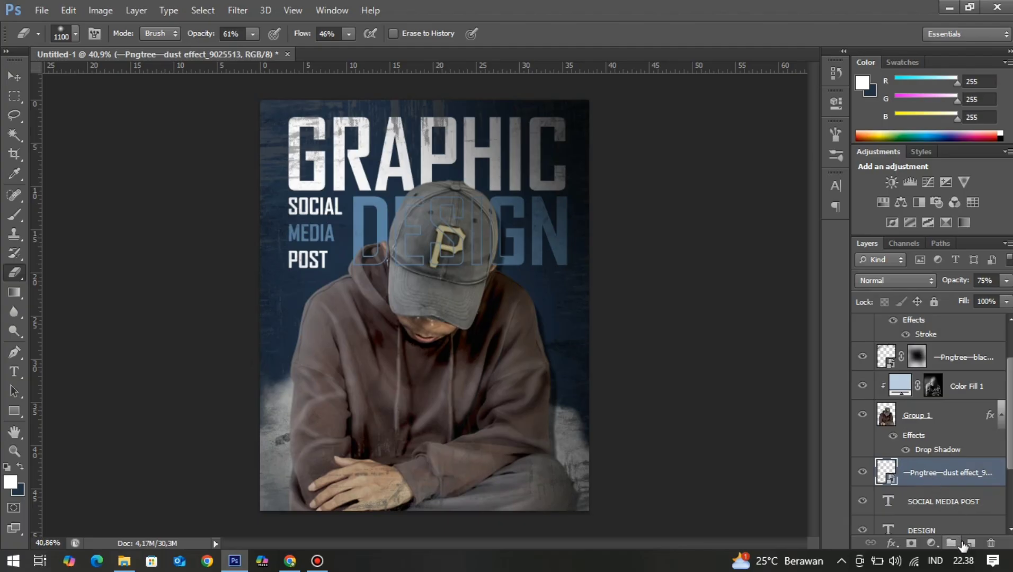
pyautogui.click(967, 542)
pyautogui.click(931, 543)
pyautogui.click(907, 220)
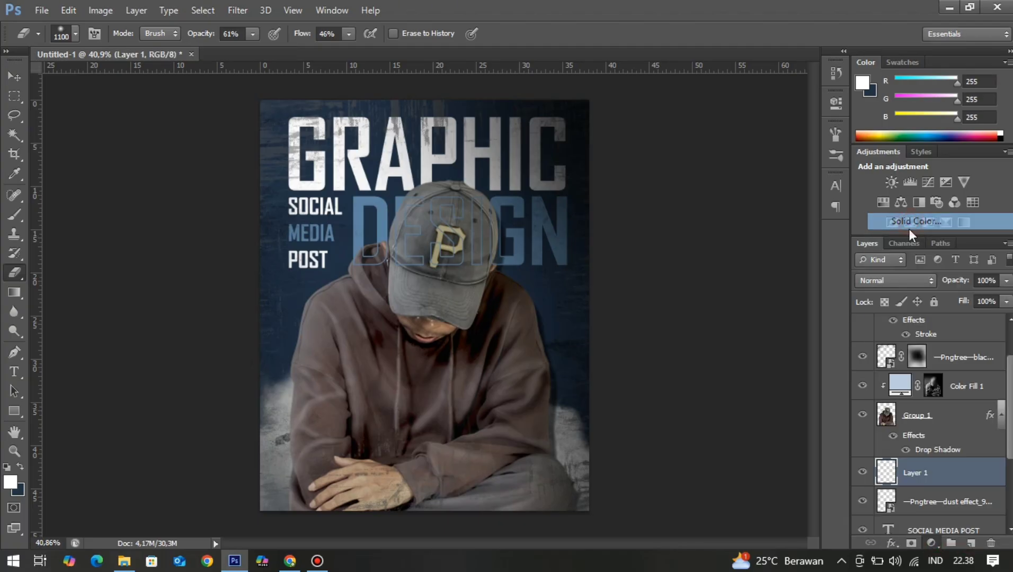
pyautogui.click(622, 421)
pyautogui.click(973, 224)
pyautogui.press('e')
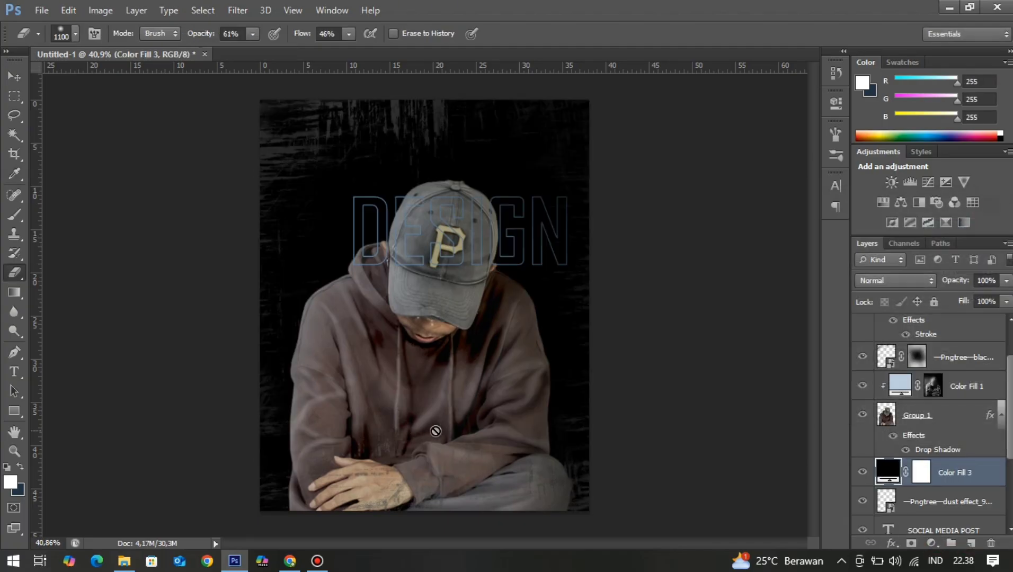
pyautogui.click(919, 472)
pyautogui.hotkey('ctrl', 'i')
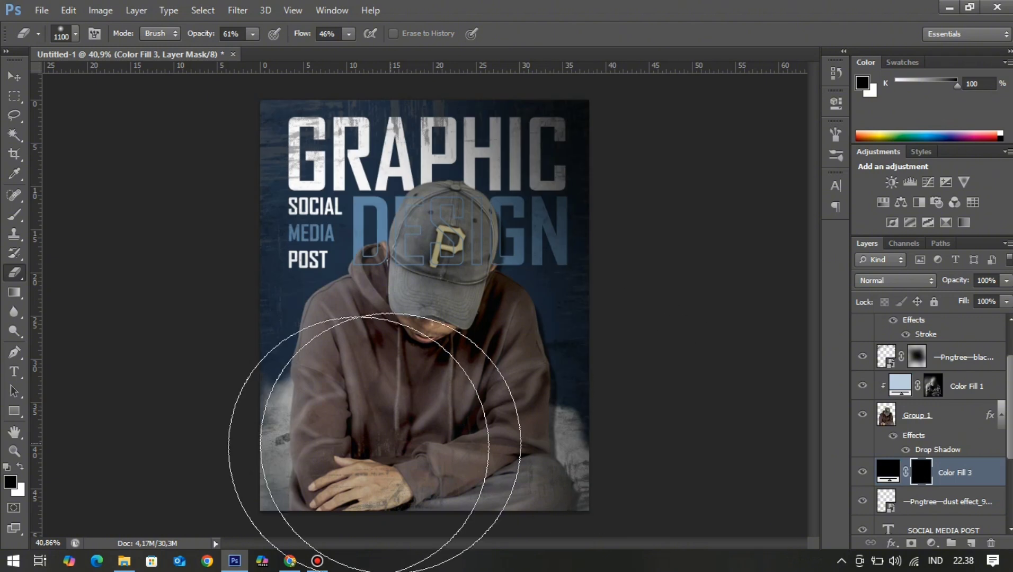
# Darken the background around the poster's lower-left corner on Color Fill 3's mask with a 1100 px eraser at 61% opacity
pyautogui.scroll(-1, 447, 391)
pyautogui.scroll(-1, 447, 391)
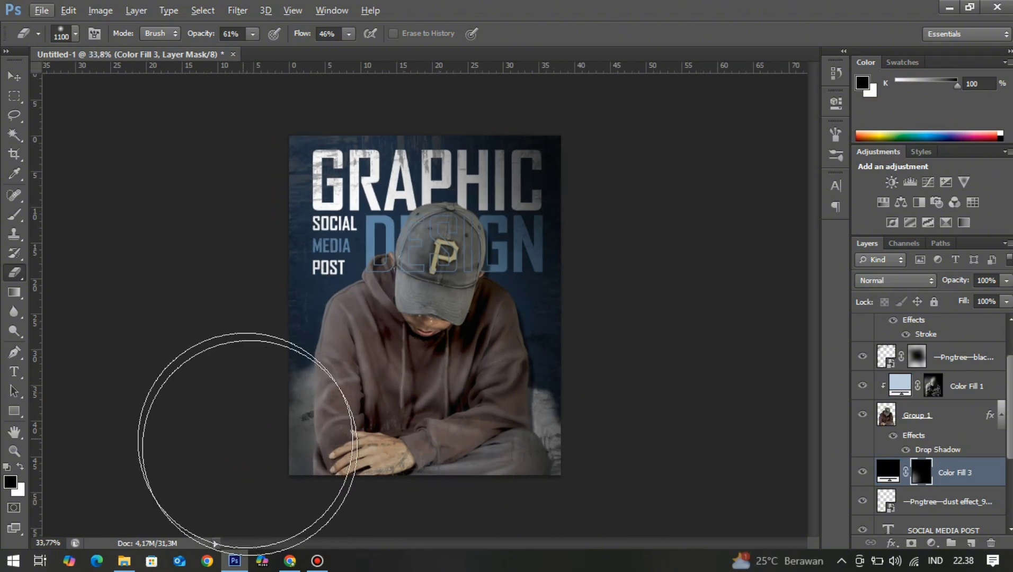
pyautogui.scroll(4, 676, 346)
pyautogui.scroll(-4, 636, 349)
pyautogui.scroll(2, 568, 357)
pyautogui.press('v')
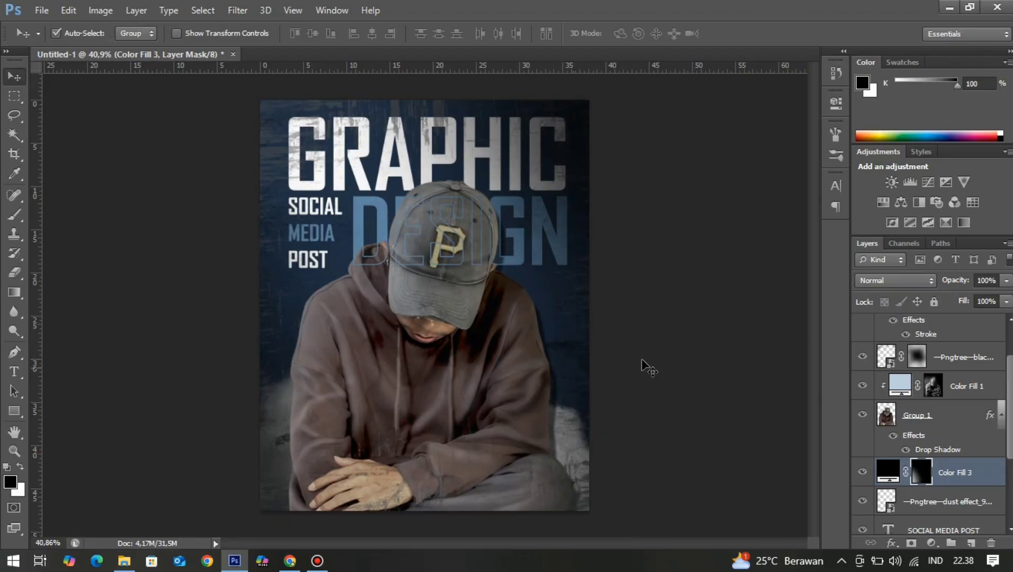
pyautogui.click(640, 366)
pyautogui.scroll(1, 451, 444)
pyautogui.scroll(-2, 507, 413)
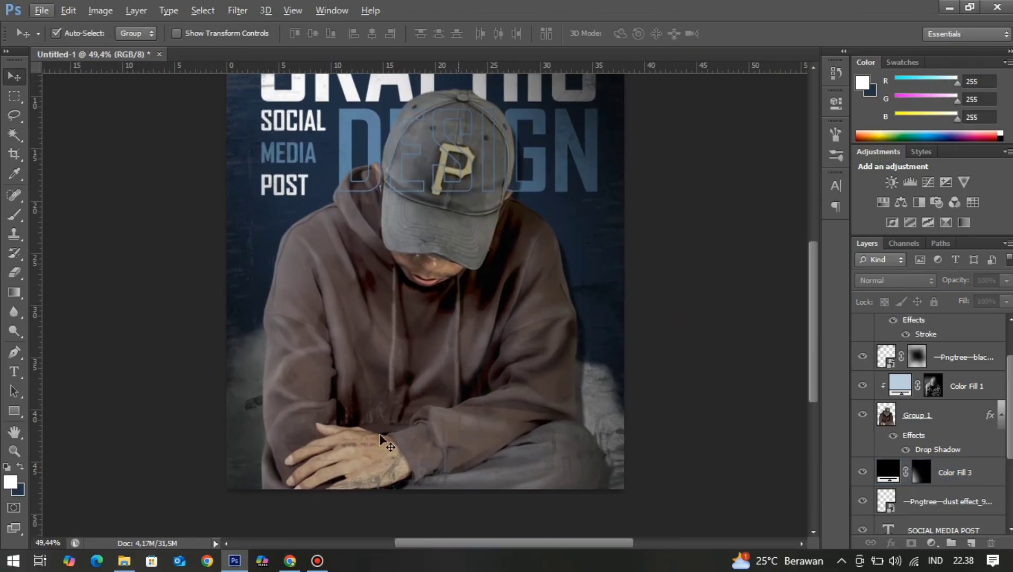
# Add a bright yellow Solid Color fill layer clipped to the man's Group 1 layer
pyautogui.click(447, 224)
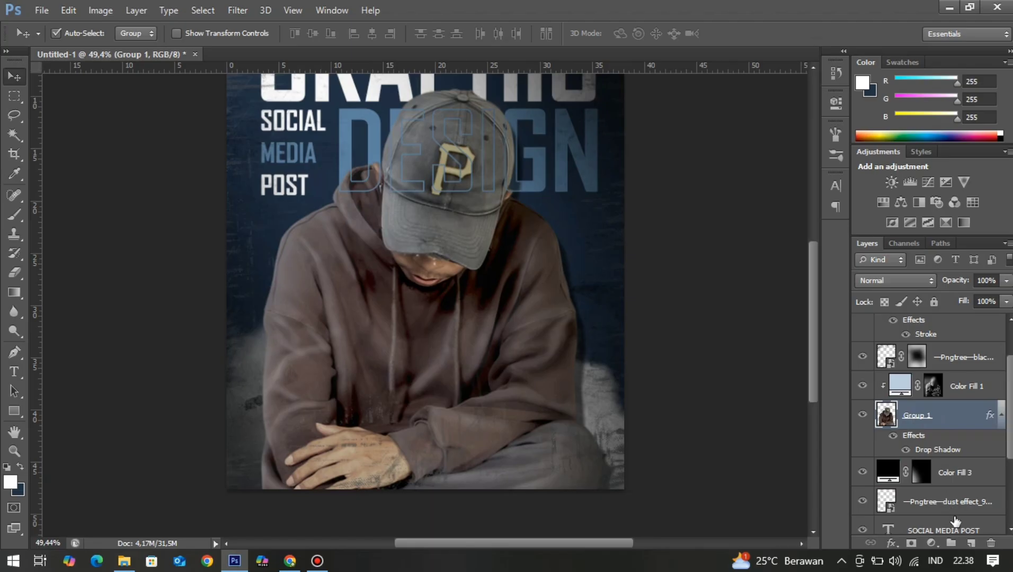
pyautogui.click(931, 544)
pyautogui.click(838, 532)
pyautogui.click(931, 544)
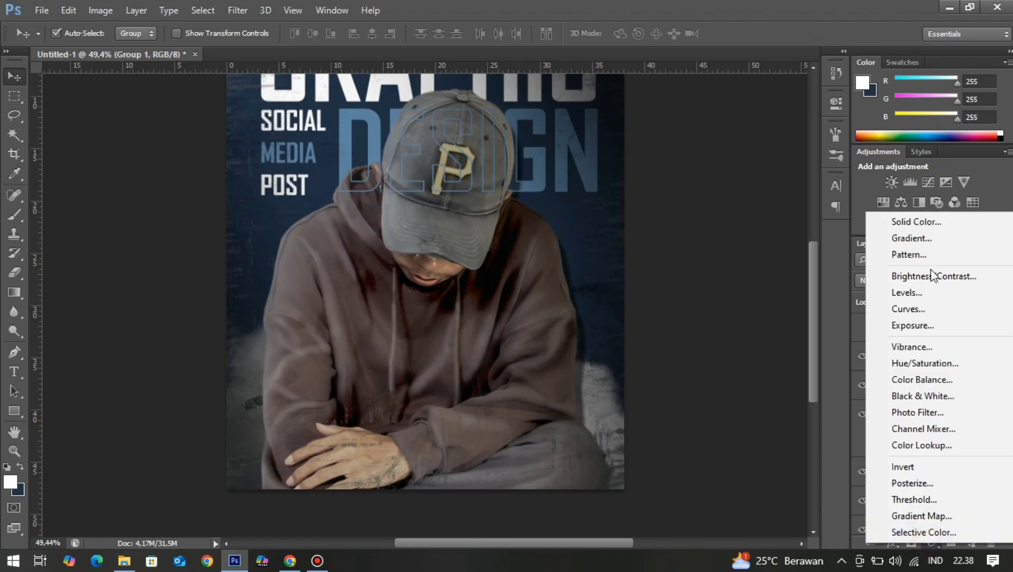
pyautogui.click(915, 224)
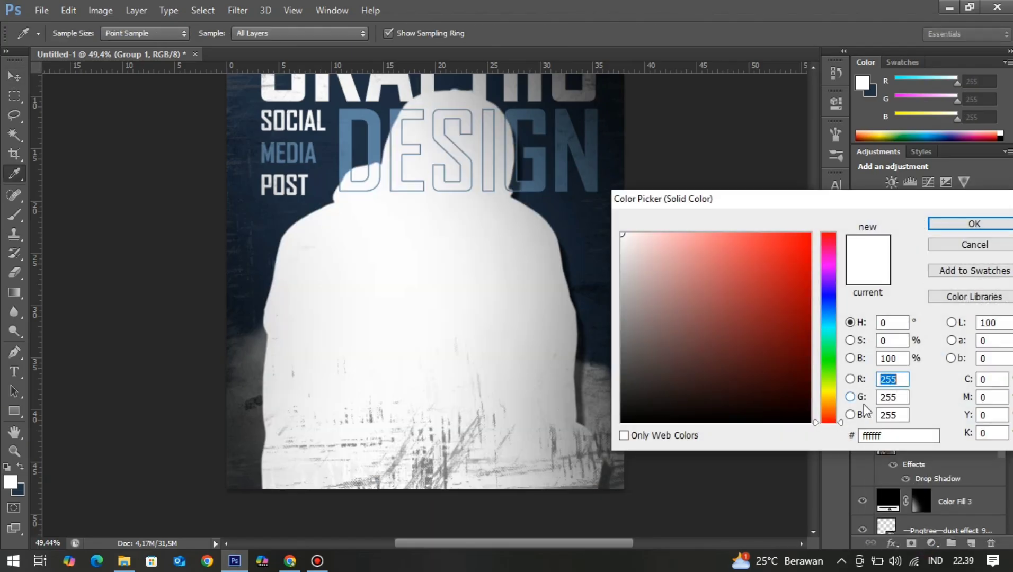
pyautogui.click(832, 388)
pyautogui.moveTo(833, 389)
pyautogui.mouseDown()
pyautogui.moveTo(835, 367)
pyautogui.moveTo(841, 391)
pyautogui.mouseUp()
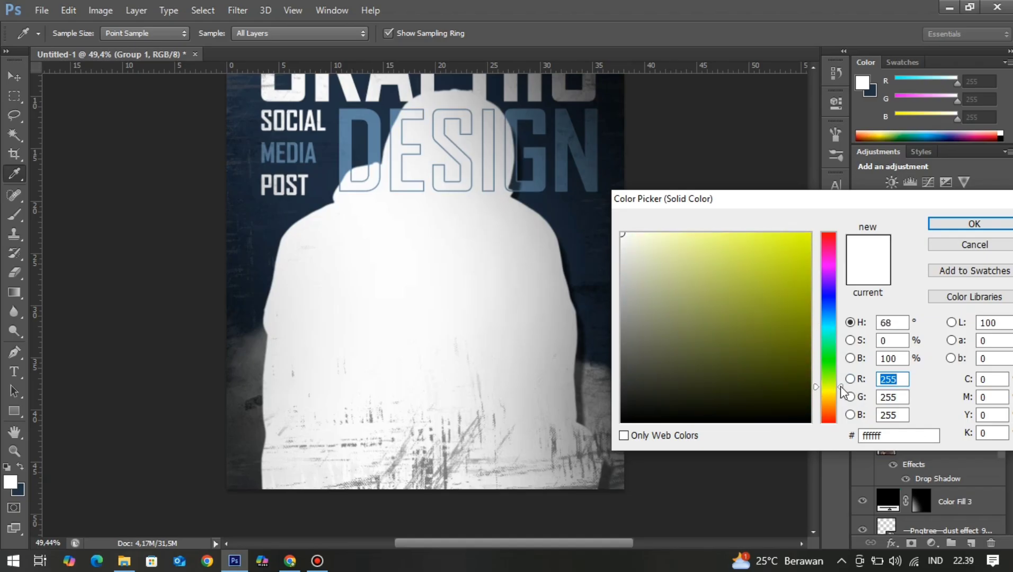
pyautogui.moveTo(835, 366)
pyautogui.mouseDown()
pyautogui.moveTo(836, 351)
pyautogui.moveTo(833, 389)
pyautogui.mouseUp()
pyautogui.moveTo(747, 285); pyautogui.dragTo(746, 233)
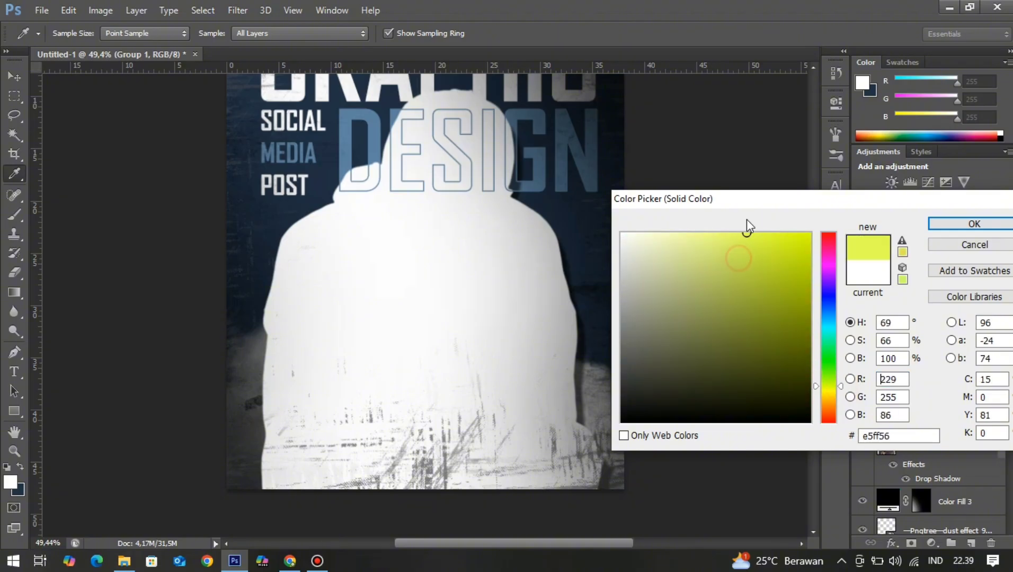
pyautogui.click(973, 223)
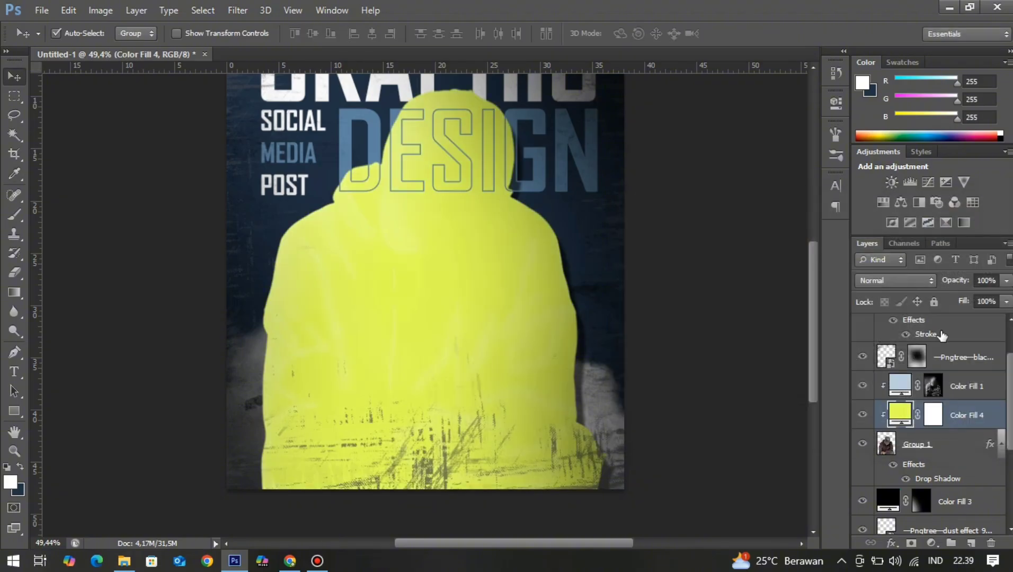
# Invert Color Fill 4's mask to black and get the Eraser ready over the man
pyautogui.click(932, 417)
pyautogui.hotkey('ctrl', 'i')
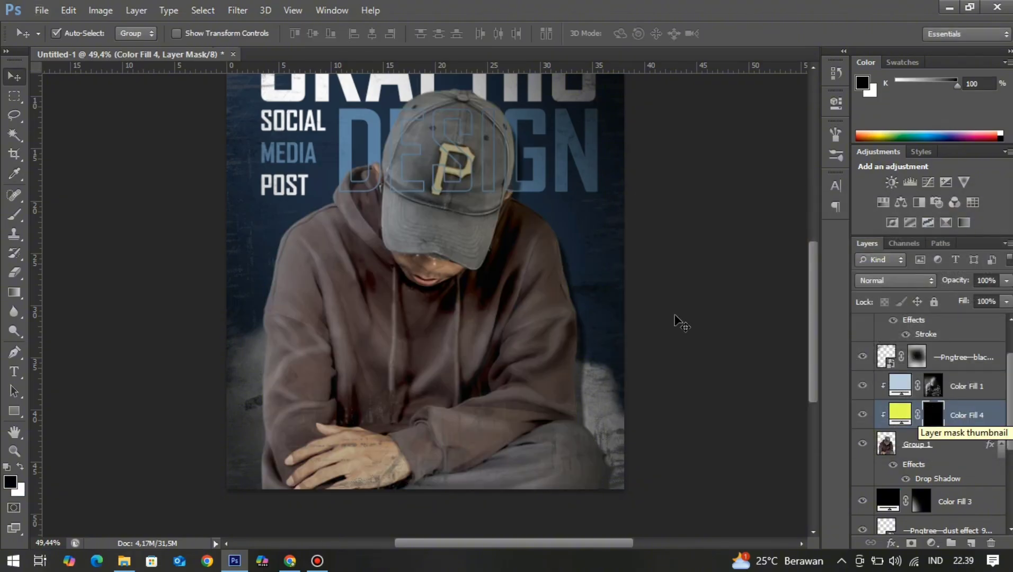
pyautogui.click(15, 273)
pyautogui.scroll(2, 423, 392)
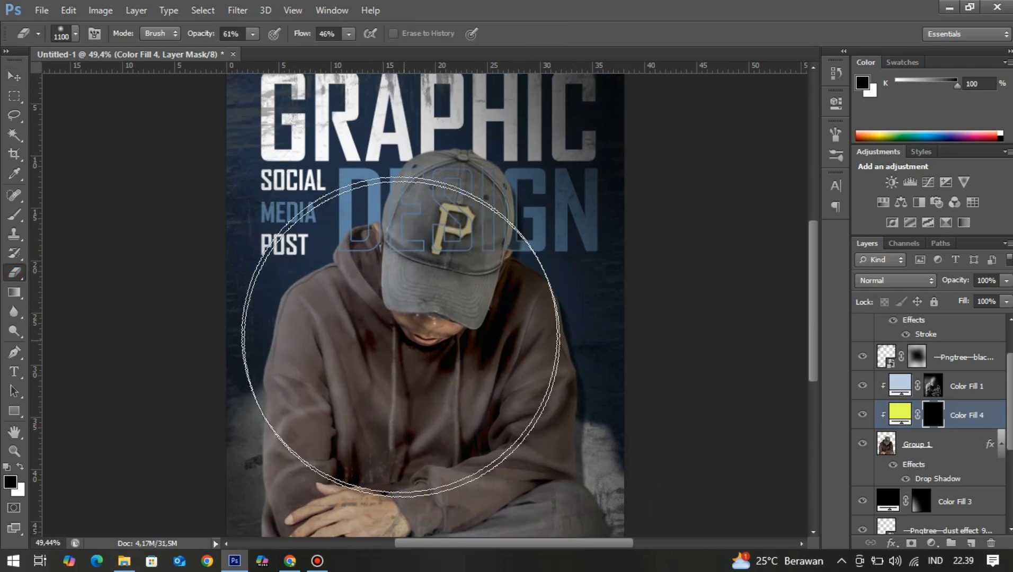
pyautogui.scroll(5, 401, 337)
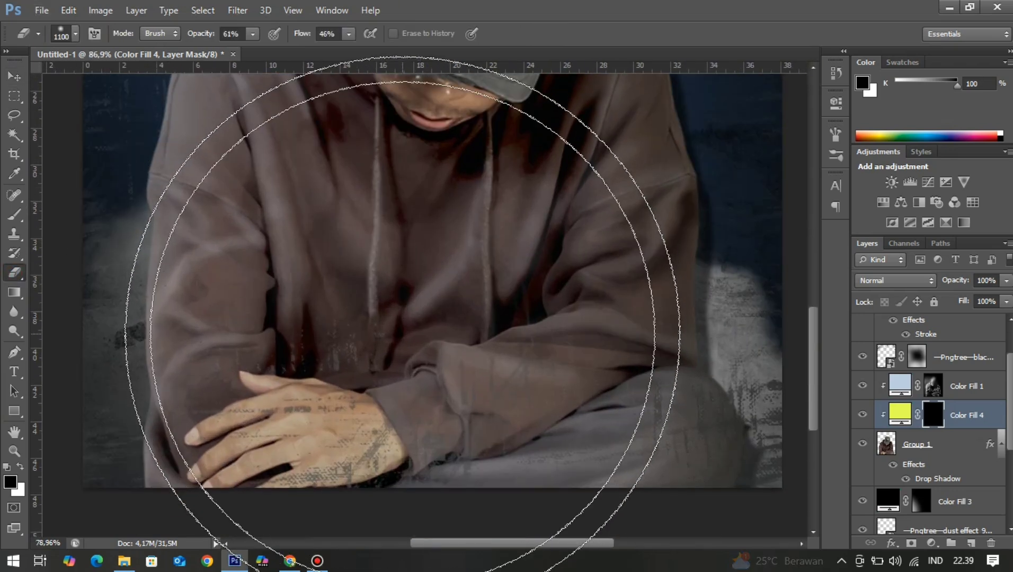
pyautogui.scroll(-3, 402, 338)
# Change Color Fill 4's colour to dark blue 0e3161 and target its mask
pyautogui.doubleClick(900, 415)
pyautogui.click(824, 309)
pyautogui.click(779, 348)
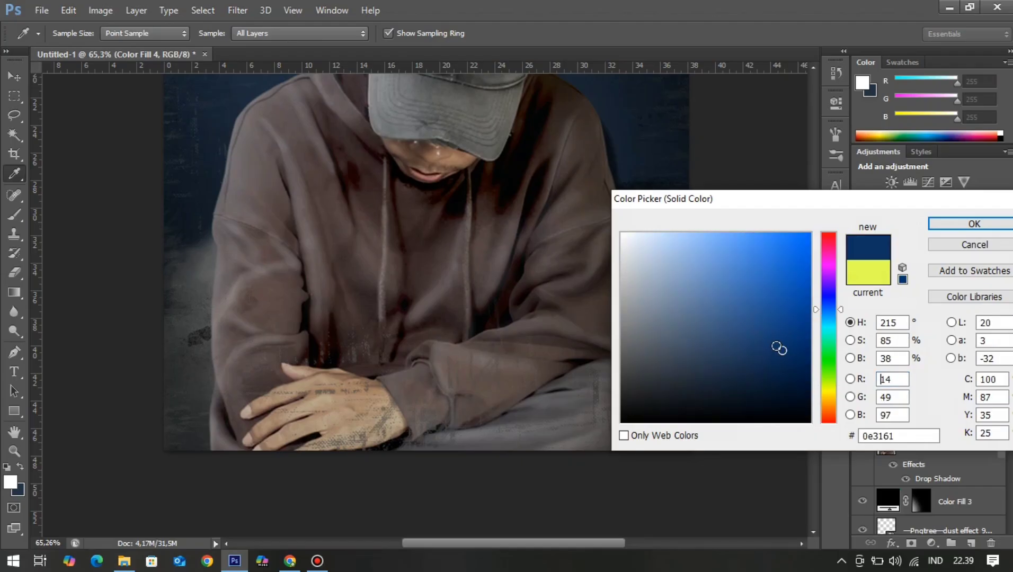
pyautogui.click(950, 221)
pyautogui.click(936, 422)
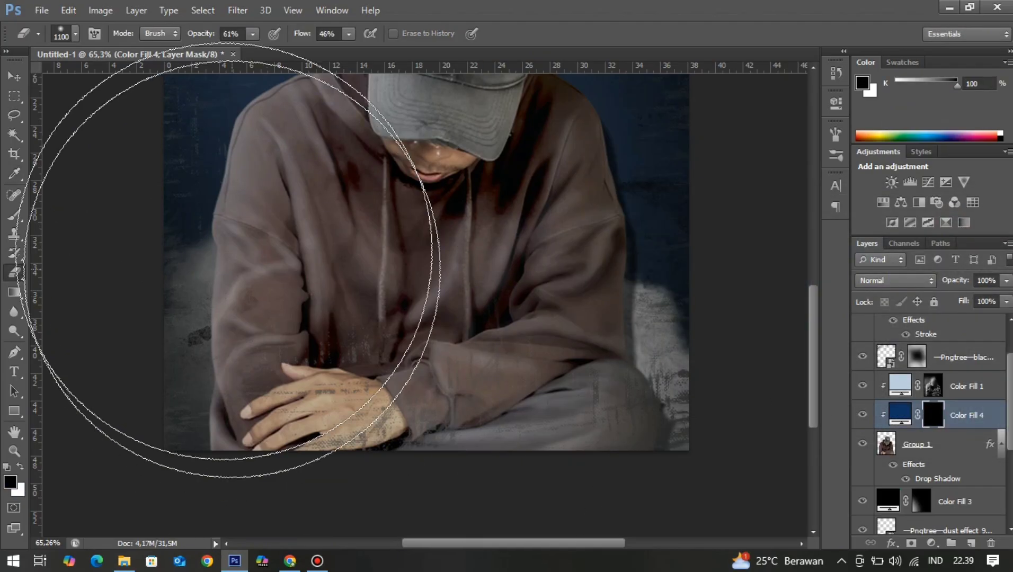
# Tint the man's hoodie and jeans blue on Color Fill 4's mask, reducing the eraser to 300 px and 36% opacity
pyautogui.scroll(-2, 588, 396)
pyautogui.scroll(1, 370, 318)
pyautogui.scroll(-3, 387, 361)
pyautogui.press('[')
pyautogui.press('[')
pyautogui.press('[')
pyautogui.press('[')
pyautogui.press('[')
pyautogui.press('[')
pyautogui.press('[')
pyautogui.press('[')
pyautogui.scroll(1, 529, 398)
pyautogui.press('3')
pyautogui.press('6')
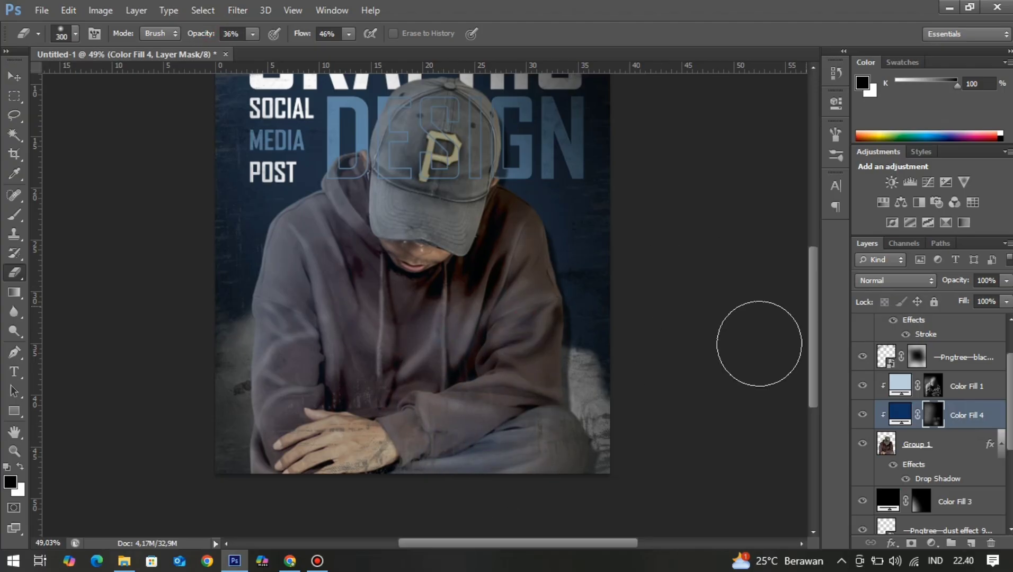
# Deepen and blend the blue tint on the hoodie's sleeves and chest with the 300 px eraser at 36% opacity
pyautogui.scroll(-1, 609, 366)
pyautogui.scroll(1, 610, 368)
pyautogui.scroll(2, 532, 441)
pyautogui.scroll(-3, 345, 432)
pyautogui.scroll(3, 265, 445)
pyautogui.scroll(-1, 462, 461)
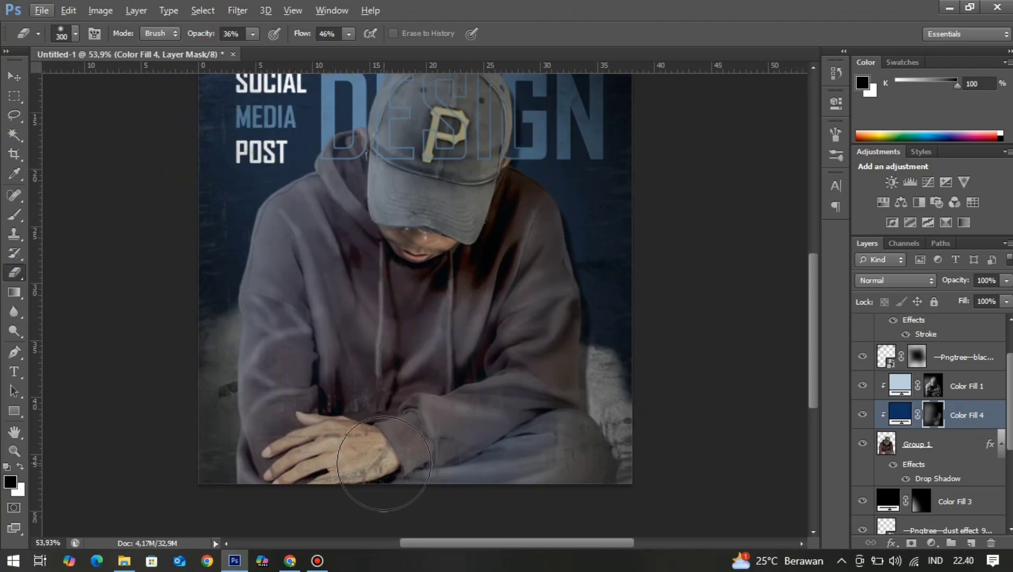
pyautogui.scroll(2, 424, 460)
pyautogui.scroll(-3, 471, 455)
pyautogui.scroll(4, 485, 403)
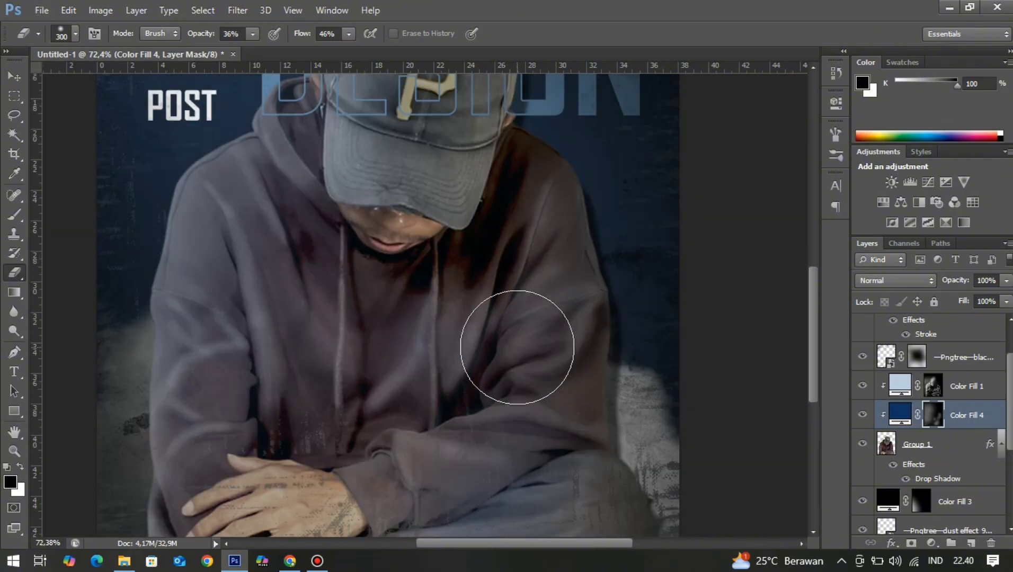
pyautogui.scroll(-4, 516, 347)
pyautogui.press('v')
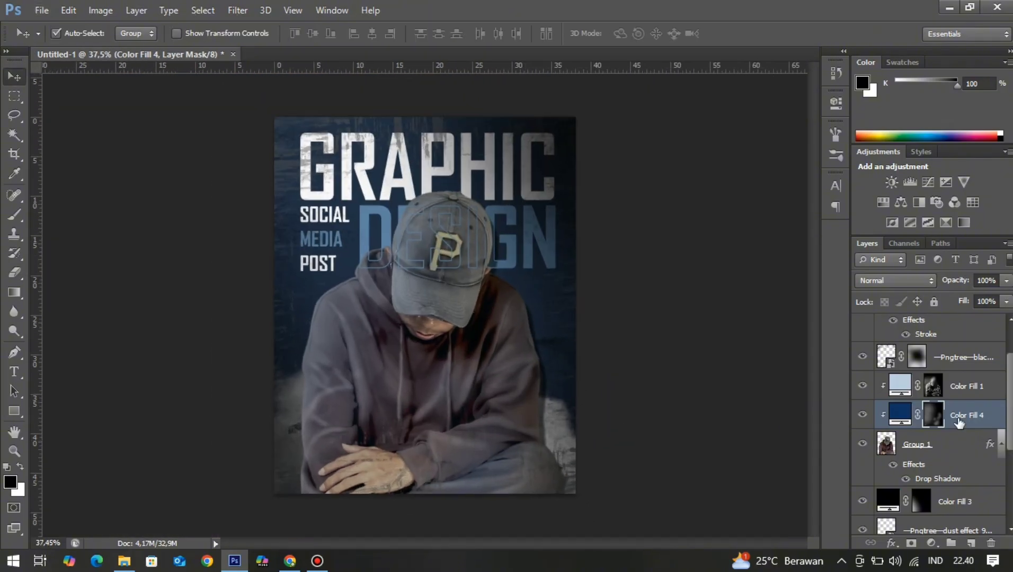
# Add a Color Balance adjustment clipped directly above Group 1 and warm its midtones towards red
pyautogui.click(925, 447)
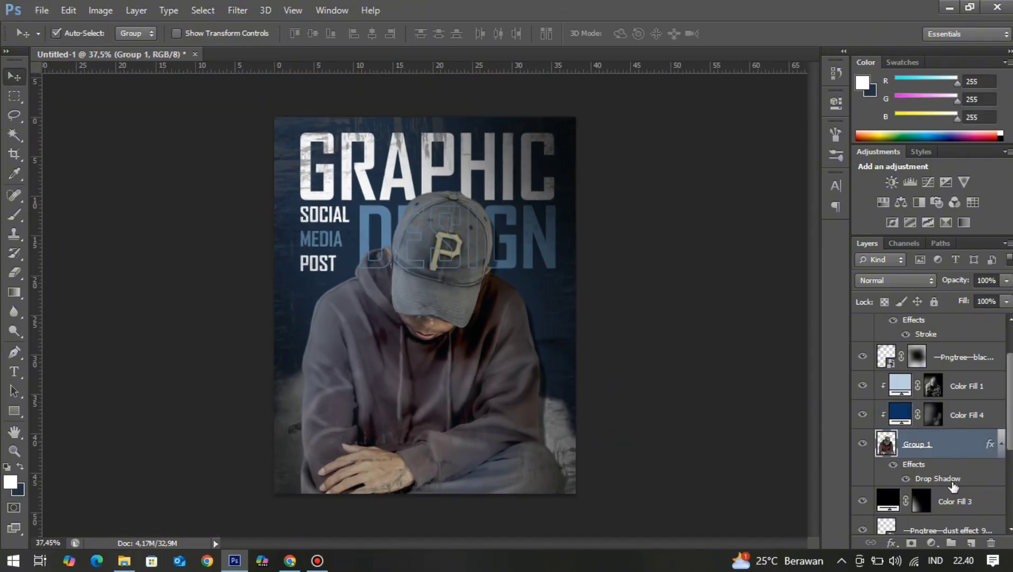
pyautogui.click(930, 542)
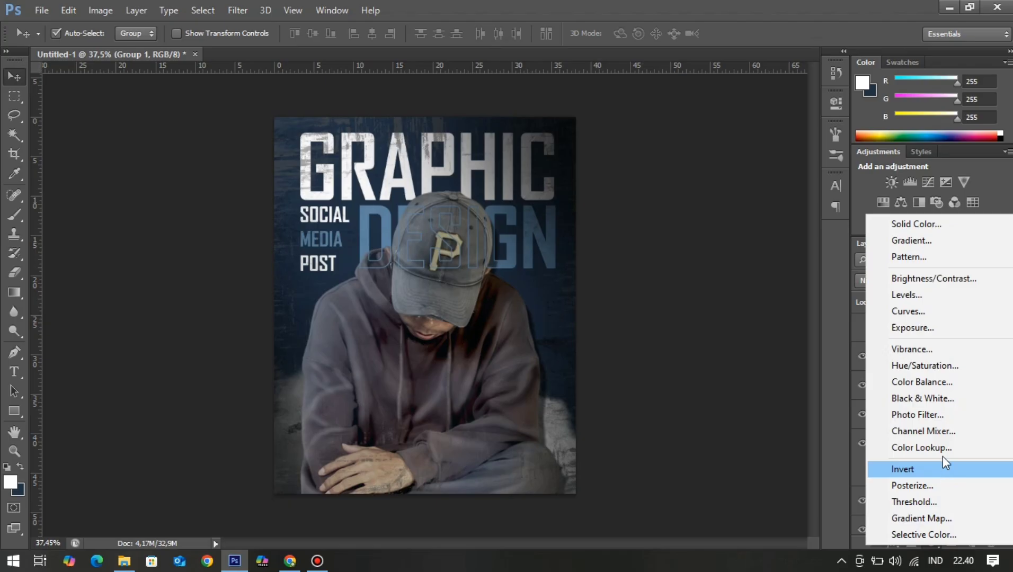
pyautogui.click(931, 383)
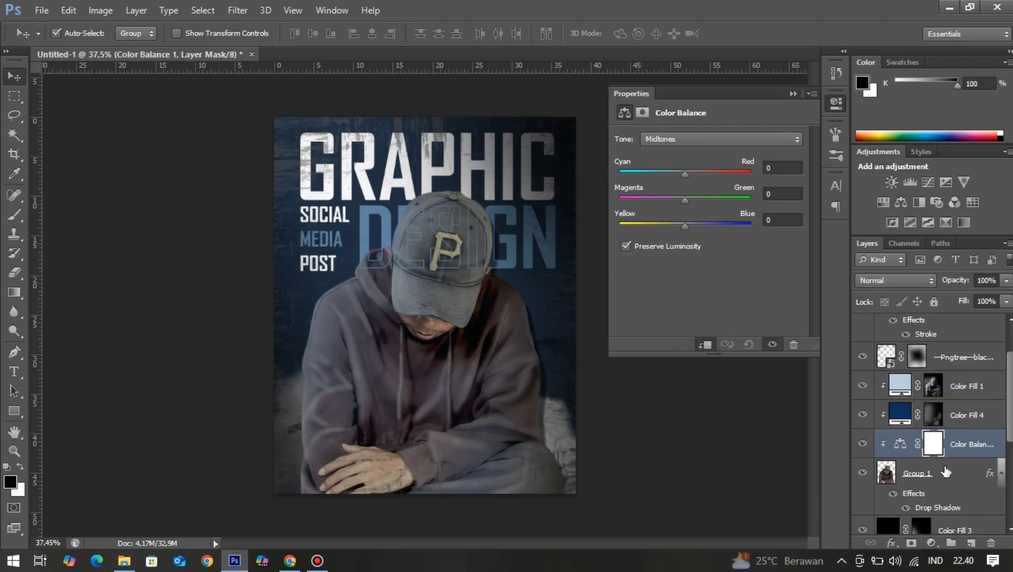
pyautogui.moveTo(684, 173); pyautogui.dragTo(676, 201)
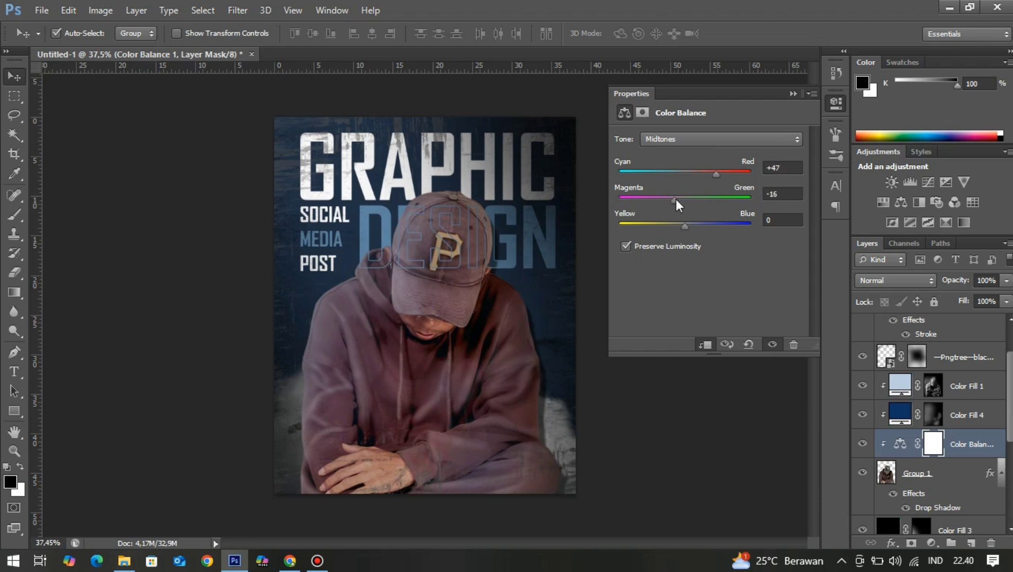
pyautogui.moveTo(686, 201)
pyautogui.mouseDown()
pyautogui.moveTo(700, 205)
pyautogui.moveTo(688, 201)
pyautogui.mouseUp()
pyautogui.click(792, 94)
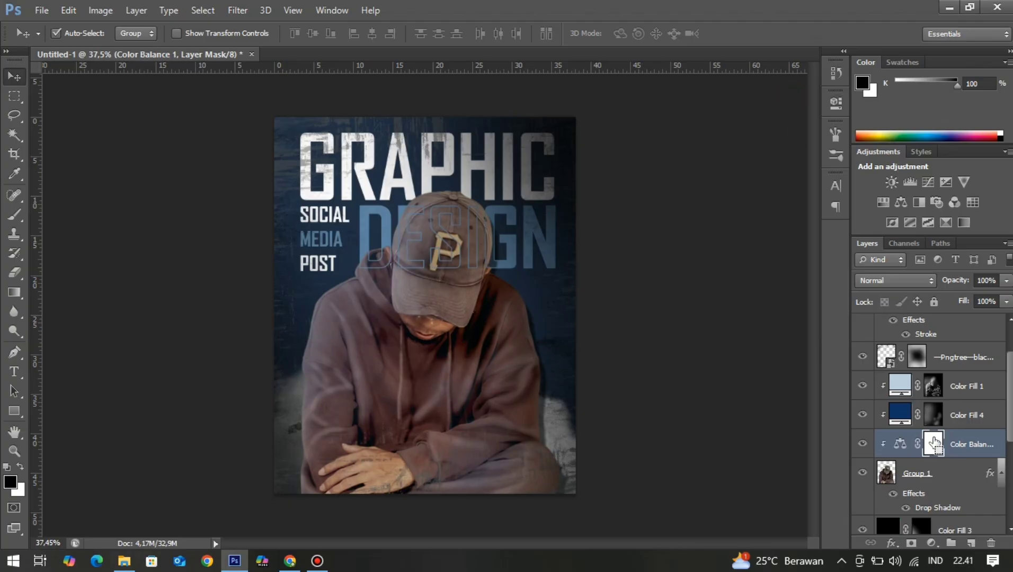
# Invert the Color Balance mask to black and reveal the warm tone on the man's hand with a 40 px eraser at 94% opacity
pyautogui.scroll(6, 371, 429)
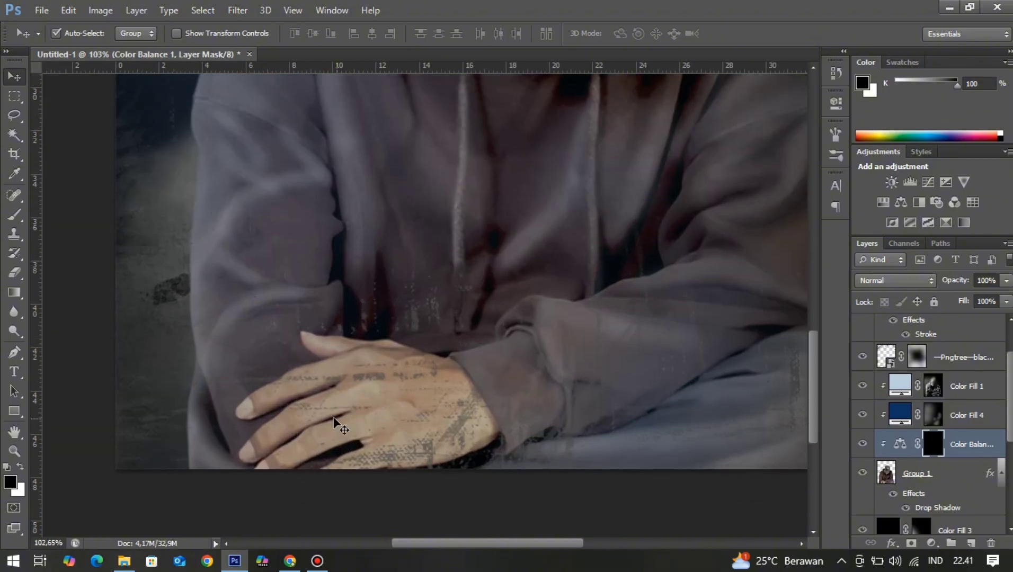
pyautogui.press('e')
pyautogui.moveTo(342, 416)
pyautogui.mouseDown()
pyautogui.moveTo(396, 391)
pyautogui.moveTo(385, 439)
pyautogui.moveTo(460, 408)
pyautogui.mouseUp()
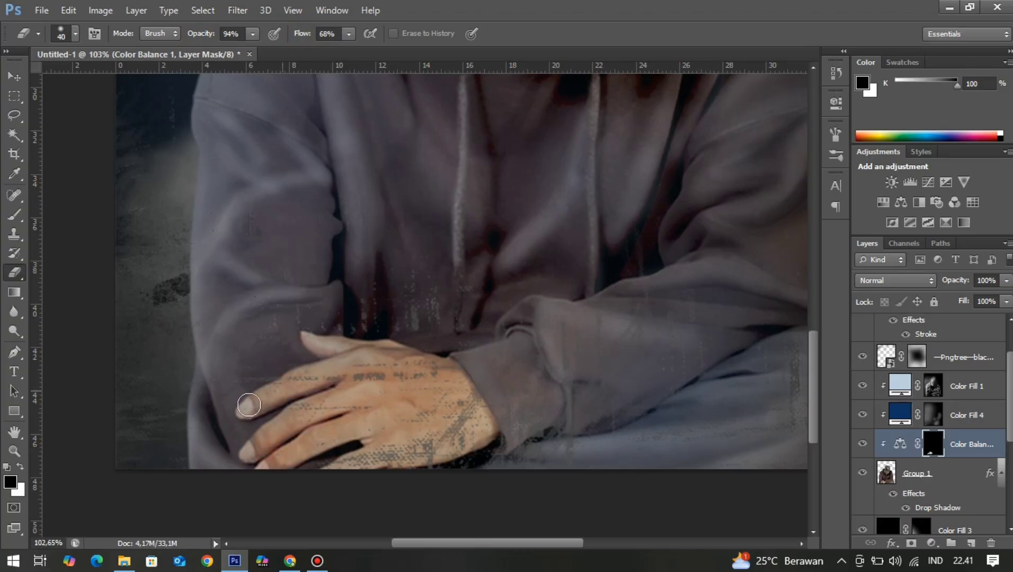
pyautogui.moveTo(482, 424); pyautogui.dragTo(482, 380)
# Reveal the warm tone on the man's face below the cap with a 25 px eraser on the Color Balance mask
pyautogui.scroll(-6, 482, 381)
pyautogui.scroll(7, 432, 328)
pyautogui.moveTo(425, 322)
pyautogui.mouseDown()
pyautogui.moveTo(337, 306)
pyautogui.moveTo(431, 338)
pyautogui.mouseUp()
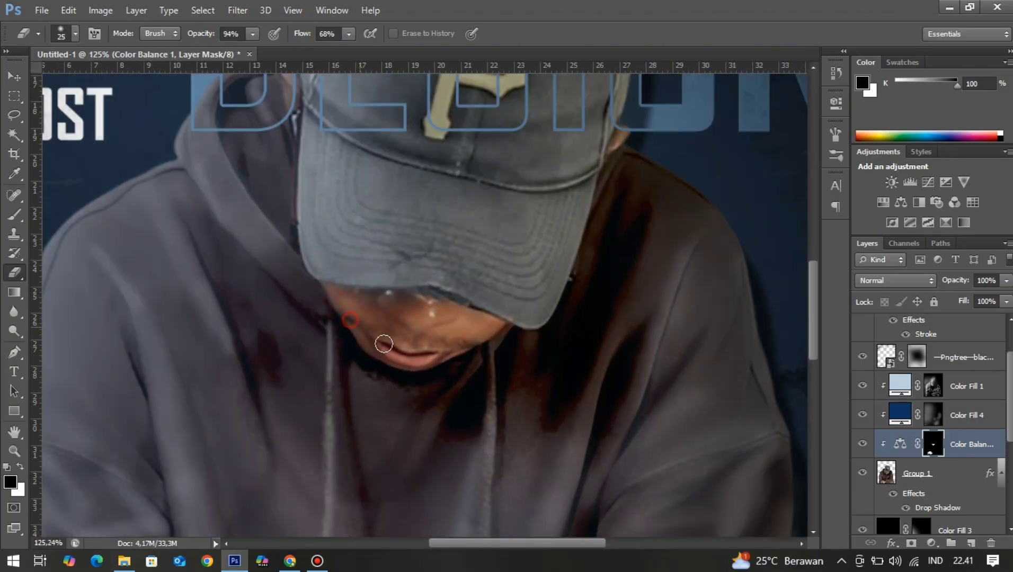
pyautogui.scroll(-6, 383, 344)
pyautogui.scroll(3, 462, 387)
pyautogui.scroll(-3, 434, 445)
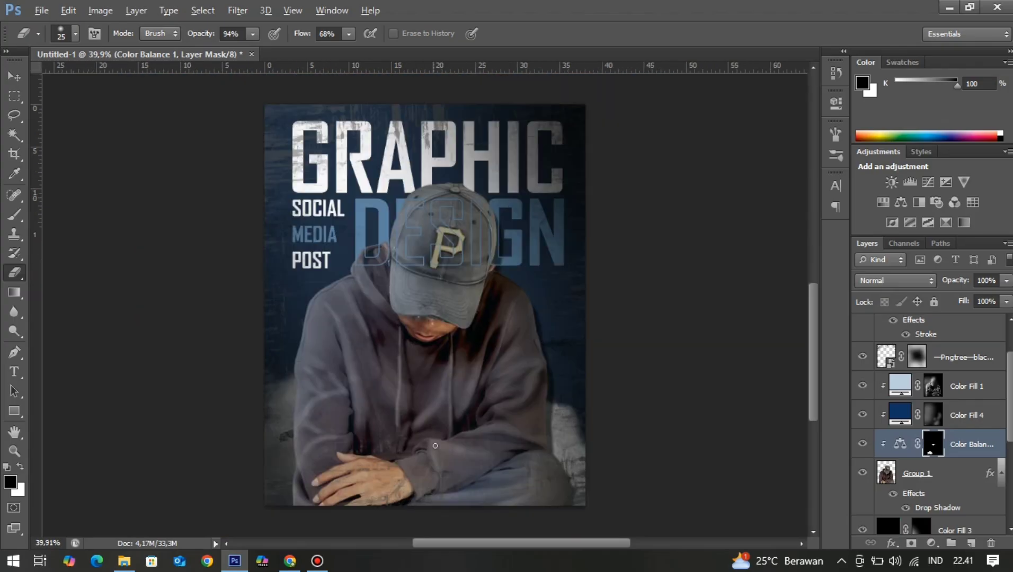
pyautogui.scroll(3, 434, 445)
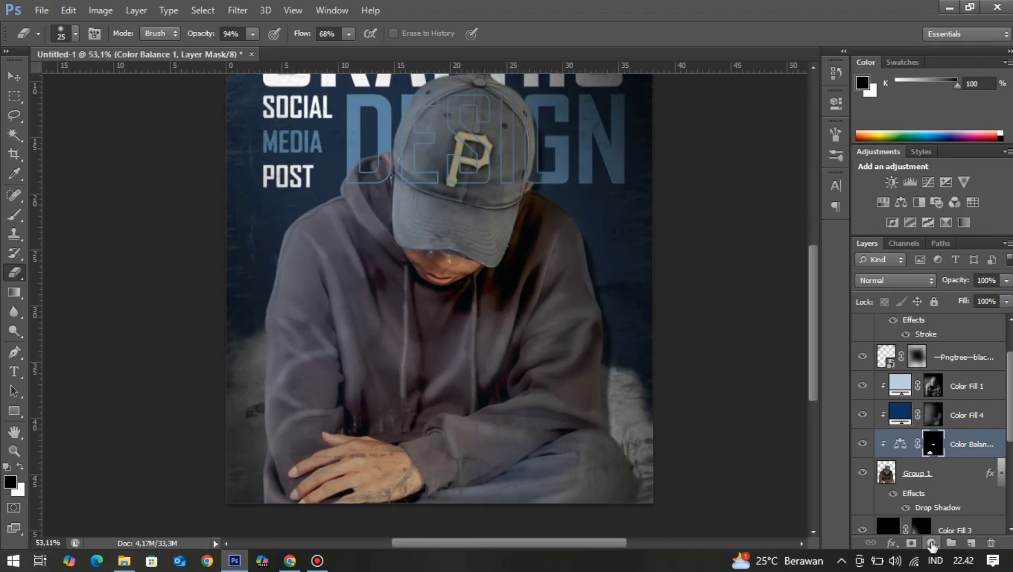
pyautogui.click(931, 544)
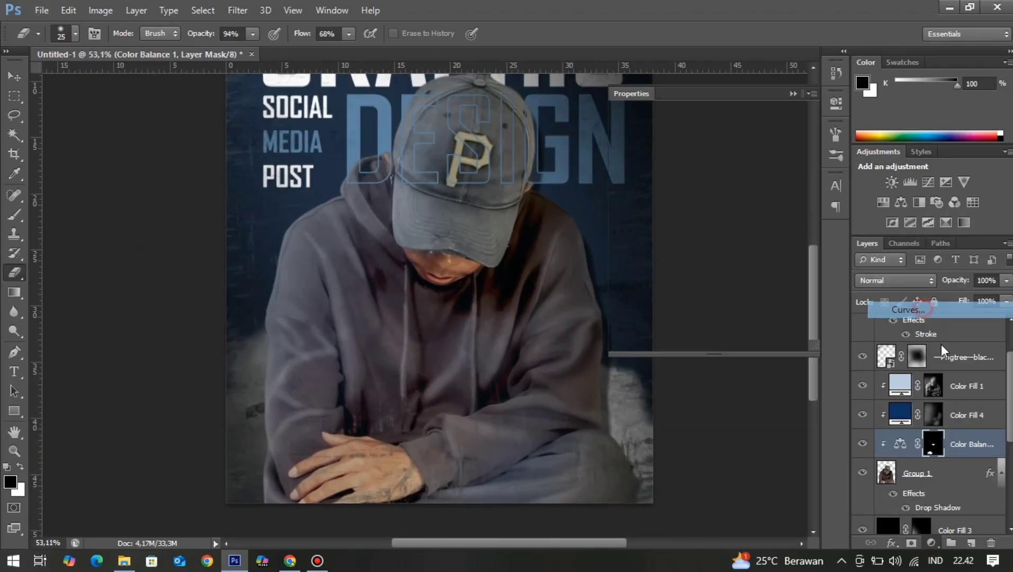
pyautogui.click(923, 308)
pyautogui.moveTo(745, 226); pyautogui.dragTo(746, 231)
pyautogui.click(792, 93)
pyautogui.click(967, 473)
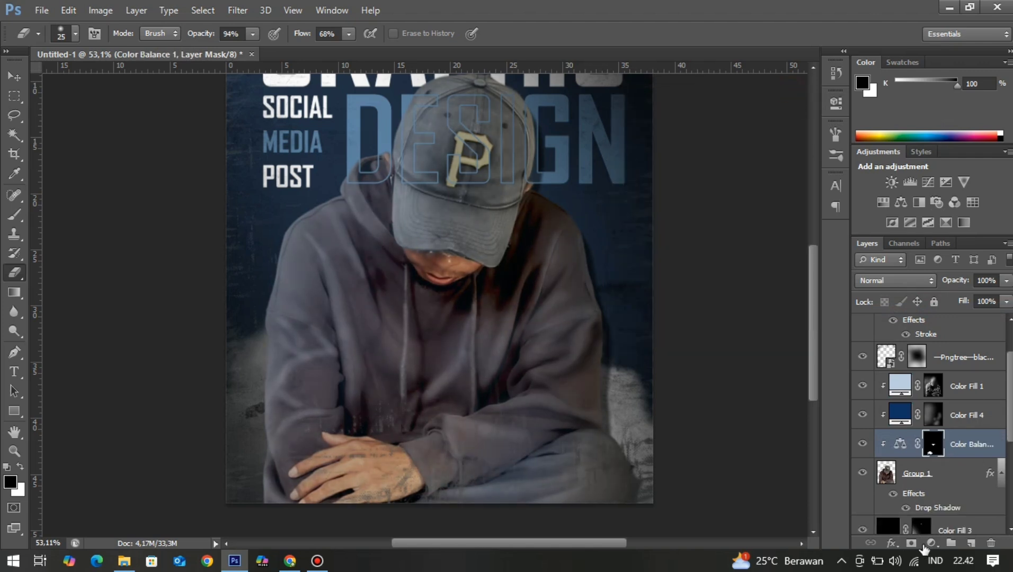
# Add an Exposure adjustment clipped above the Color Balance layer with offset -0,0165 and gamma correction 1,10
pyautogui.click(932, 544)
pyautogui.click(912, 324)
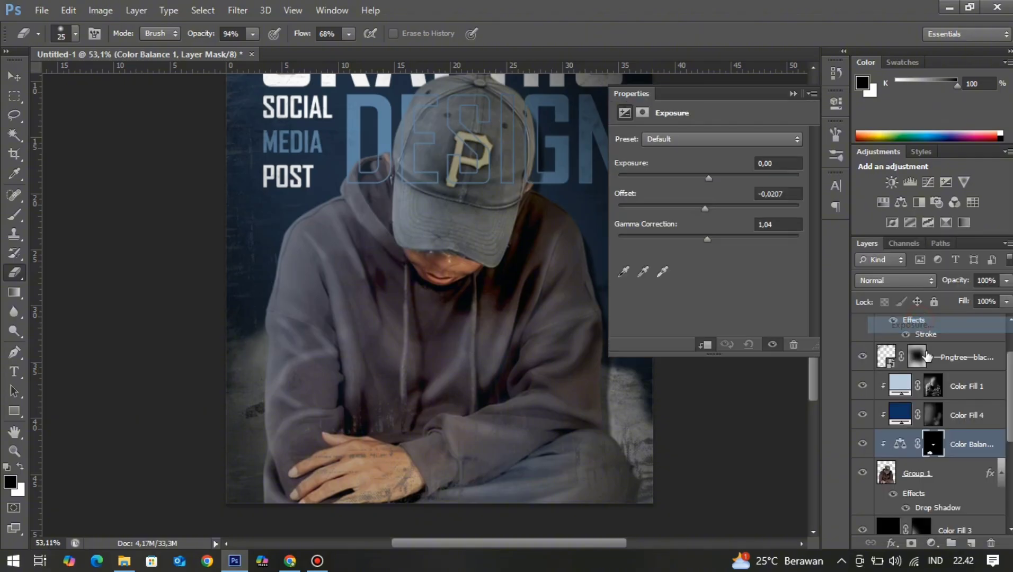
pyautogui.moveTo(709, 209)
pyautogui.mouseDown()
pyautogui.moveTo(703, 239)
pyautogui.moveTo(705, 210)
pyautogui.mouseUp()
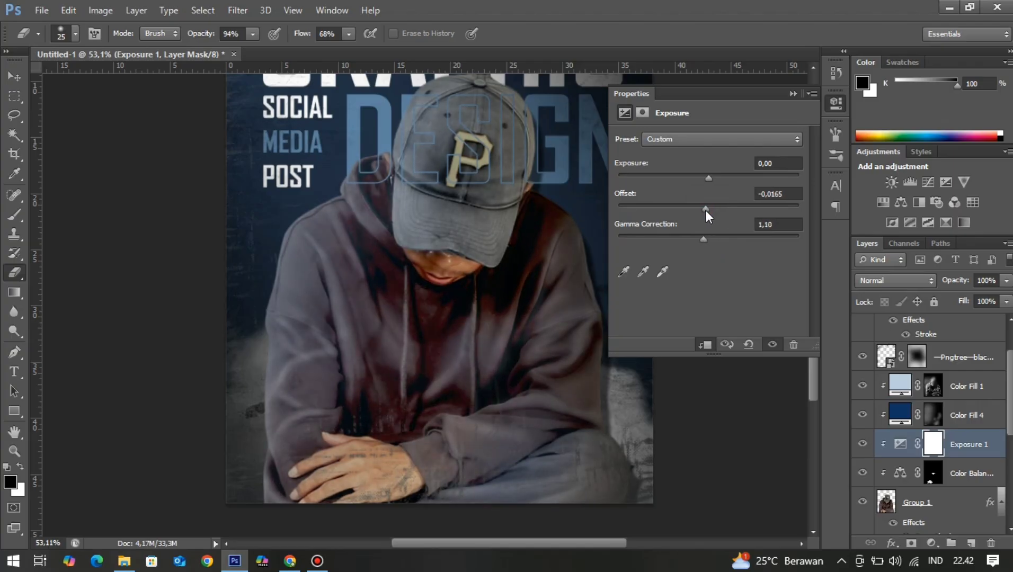
pyautogui.click(793, 94)
pyautogui.scroll(-1, 648, 392)
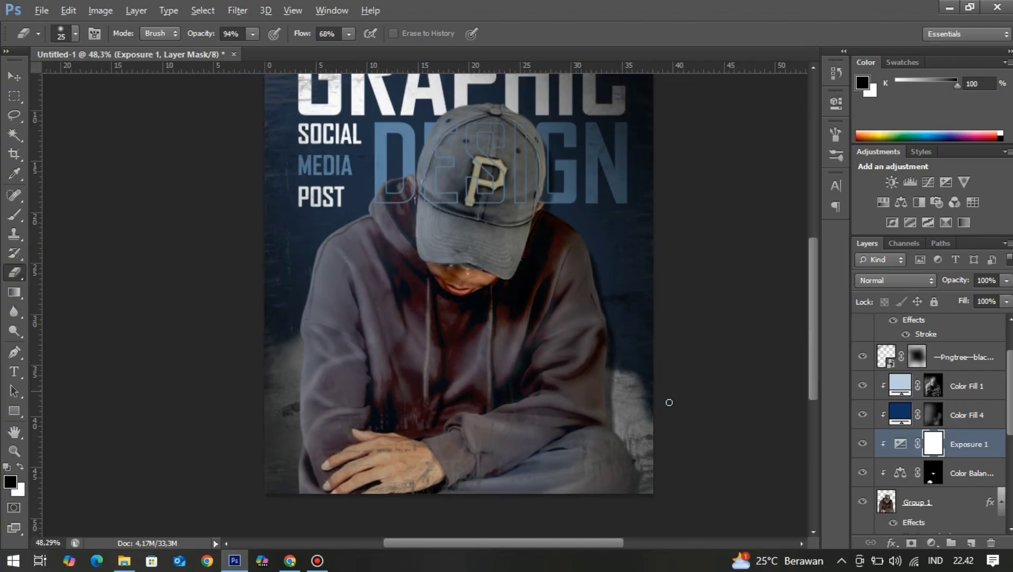
# Invert the Exposure mask to black and reveal the adjustment on the man's hand with a 45 px eraser at 94% opacity
pyautogui.hotkey('ctrl', 'i')
pyautogui.scroll(10, 545, 403)
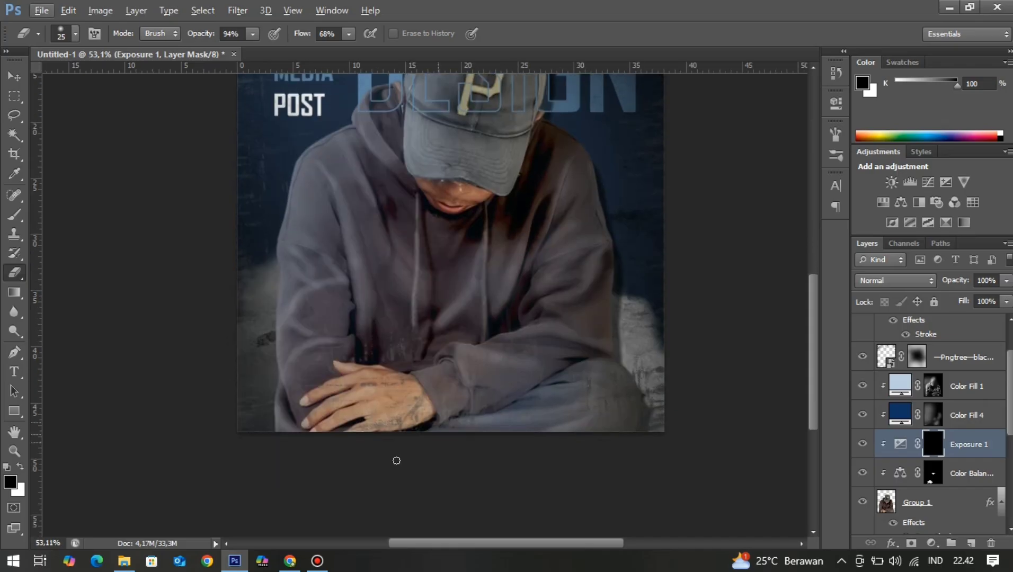
pyautogui.scroll(2, 425, 389)
pyautogui.moveTo(374, 454); pyautogui.dragTo(404, 435)
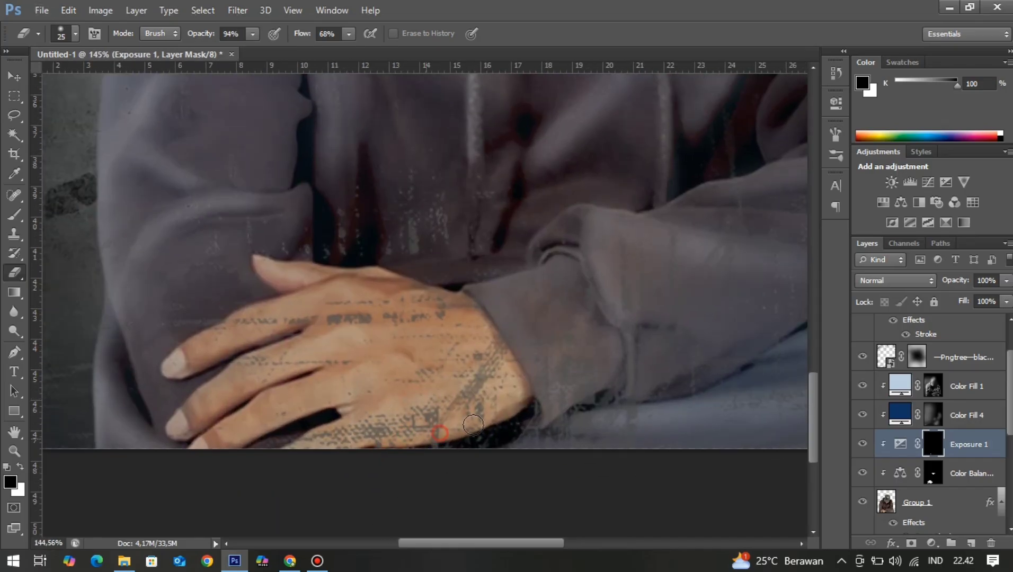
pyautogui.scroll(2, 449, 403)
pyautogui.scroll(7, 494, 439)
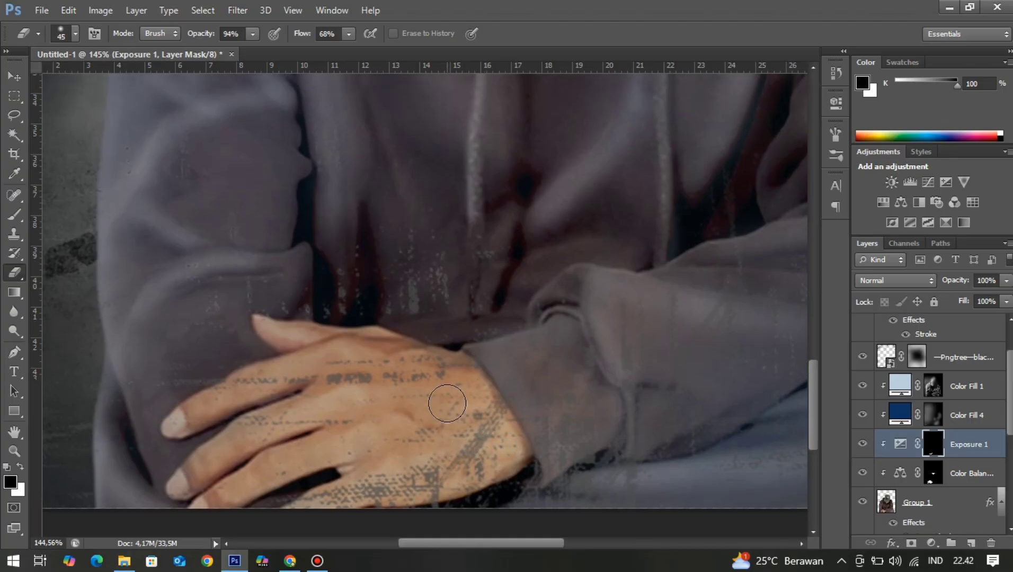
# Reveal the Exposure adjustment on the man's face below the cap with the 45 px eraser on its mask
pyautogui.scroll(-3, 585, 346)
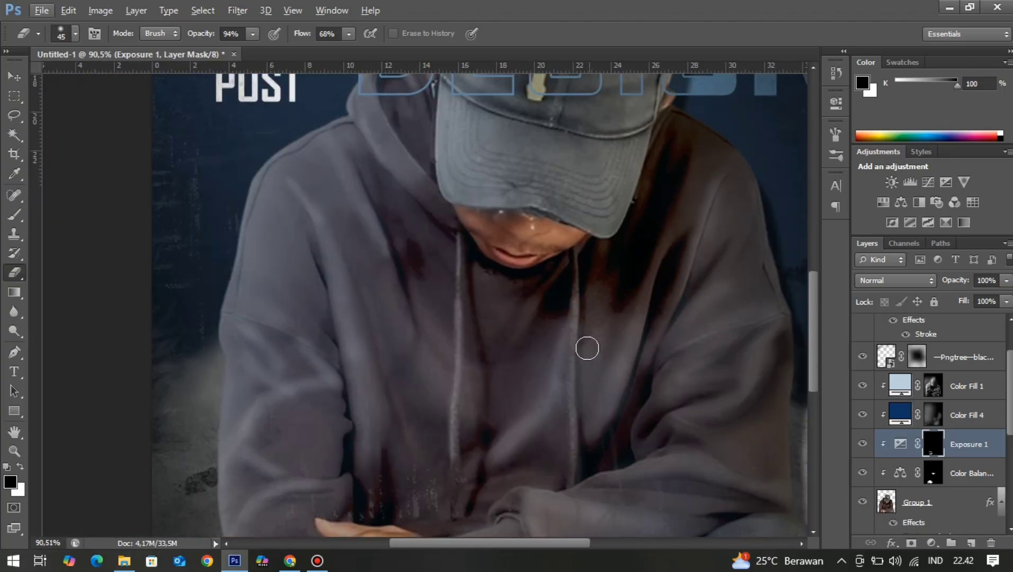
pyautogui.scroll(3, 477, 315)
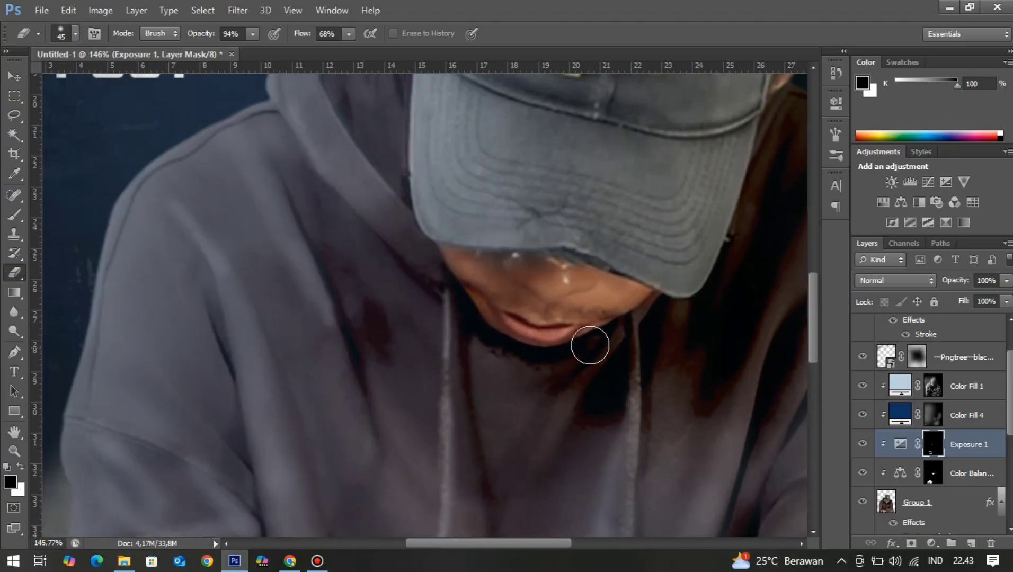
pyautogui.scroll(-4, 547, 400)
pyautogui.scroll(-3, 540, 450)
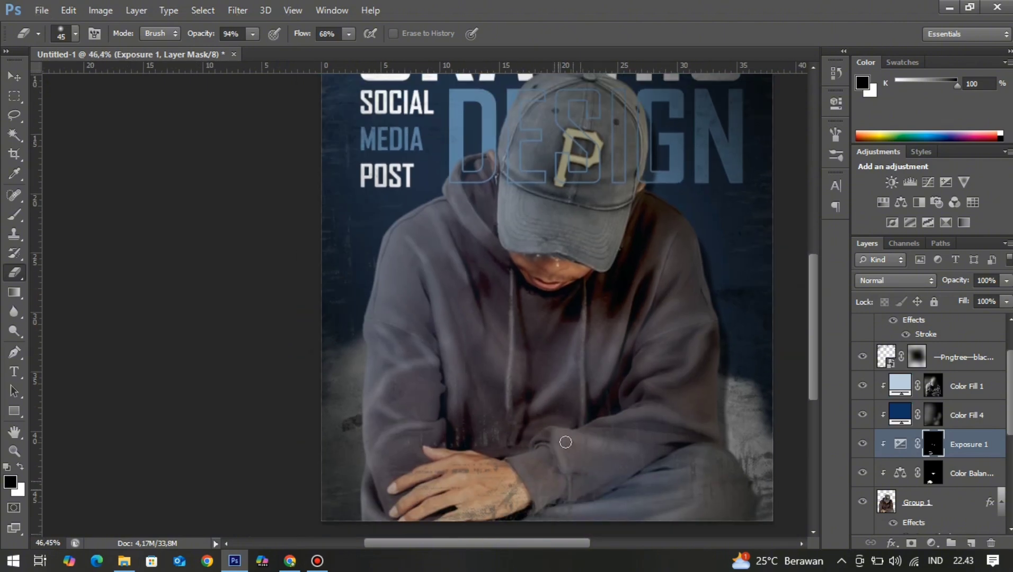
pyautogui.press('alt')
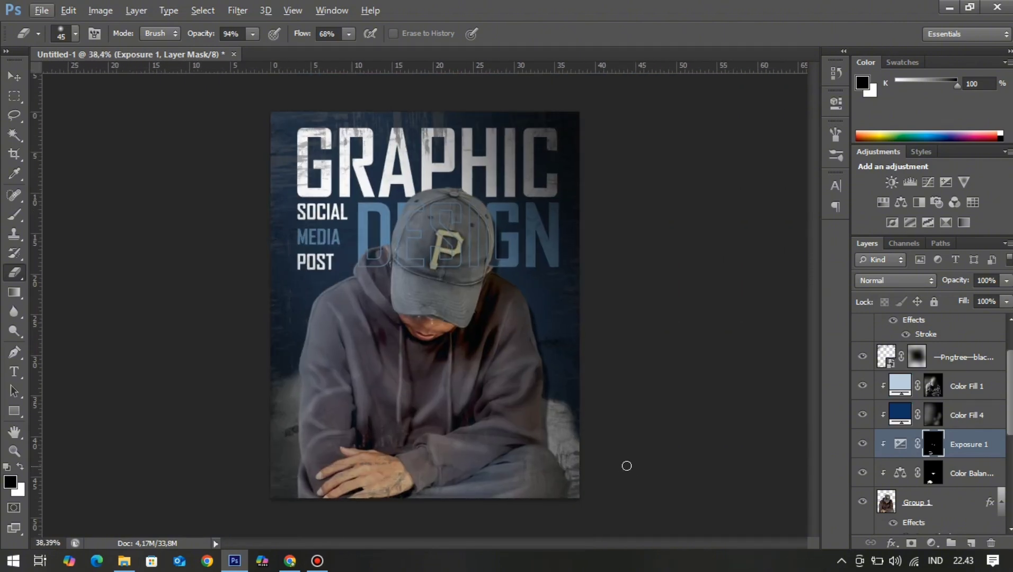
pyautogui.scroll(1, 619, 461)
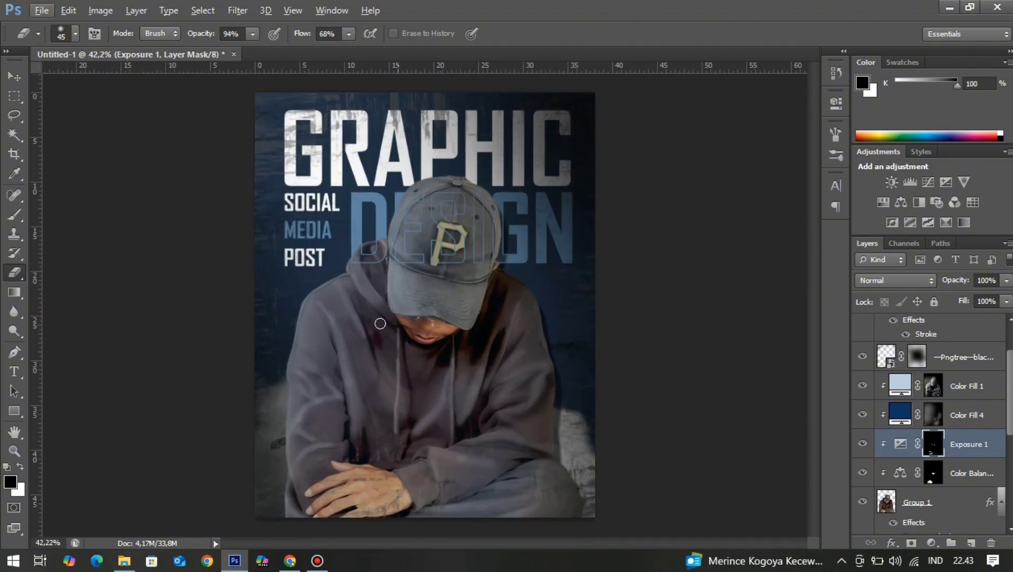
pyautogui.scroll(-1, 423, 348)
# Collapse the effects list under the cut-out man's layer
pyautogui.press('v')
pyautogui.click(470, 331)
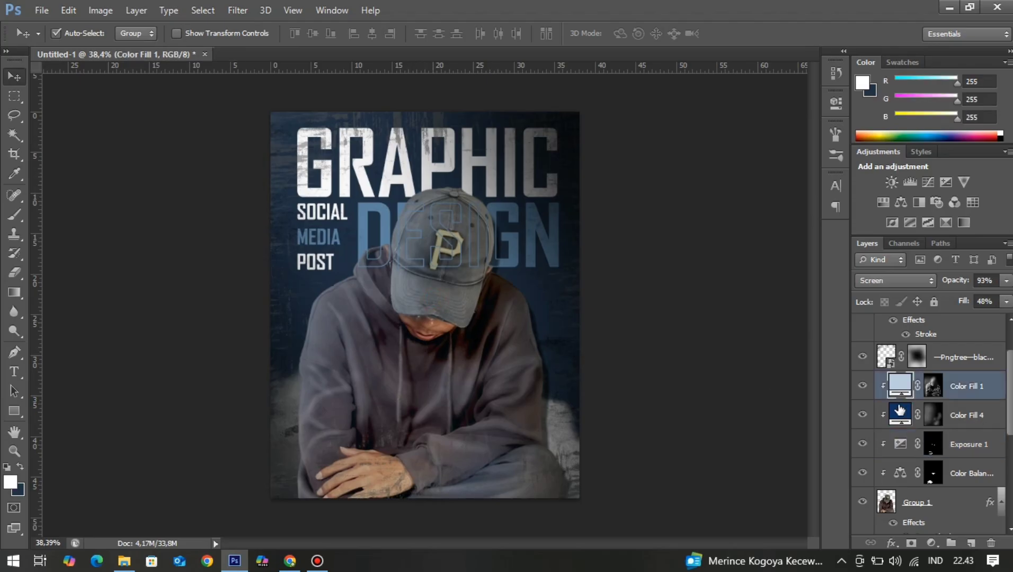
pyautogui.scroll(-1, 924, 497)
pyautogui.click(915, 472)
pyautogui.scroll(-2, 949, 461)
pyautogui.click(1000, 415)
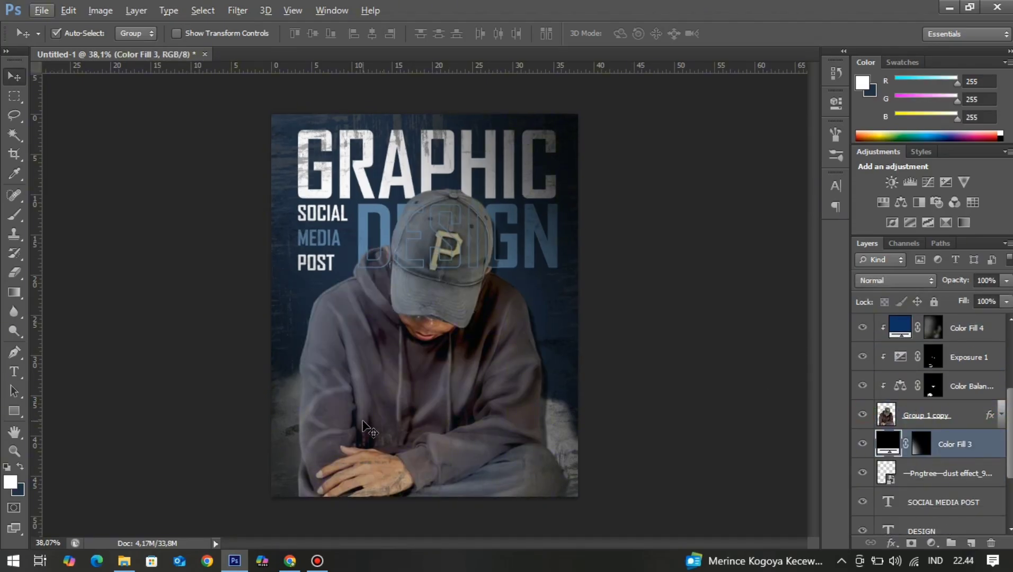
pyautogui.scroll(3, 489, 423)
pyautogui.scroll(-1, 652, 405)
pyautogui.scroll(-1, 513, 398)
pyautogui.scroll(-1, 503, 396)
pyautogui.scroll(1, 504, 396)
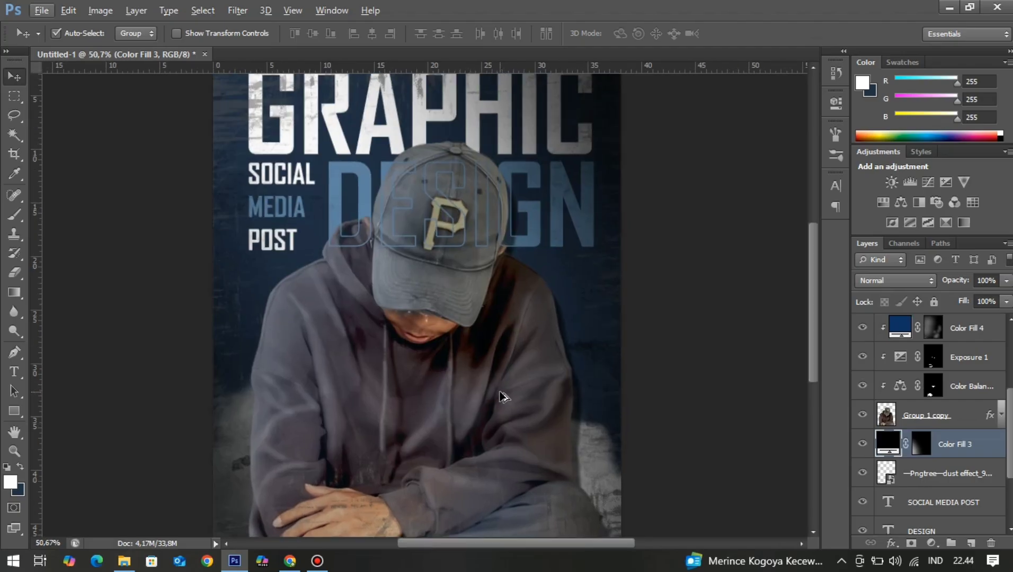
pyautogui.scroll(-2, 503, 397)
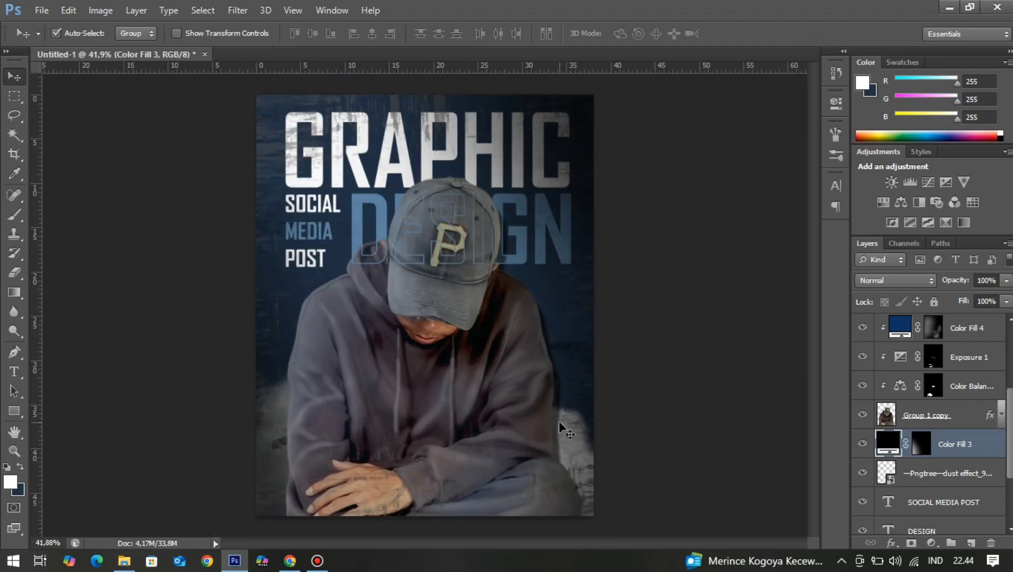
# Change the stroke colour of the DESIGN copy text layer to white and deselect the layer
pyautogui.scroll(5, 449, 243)
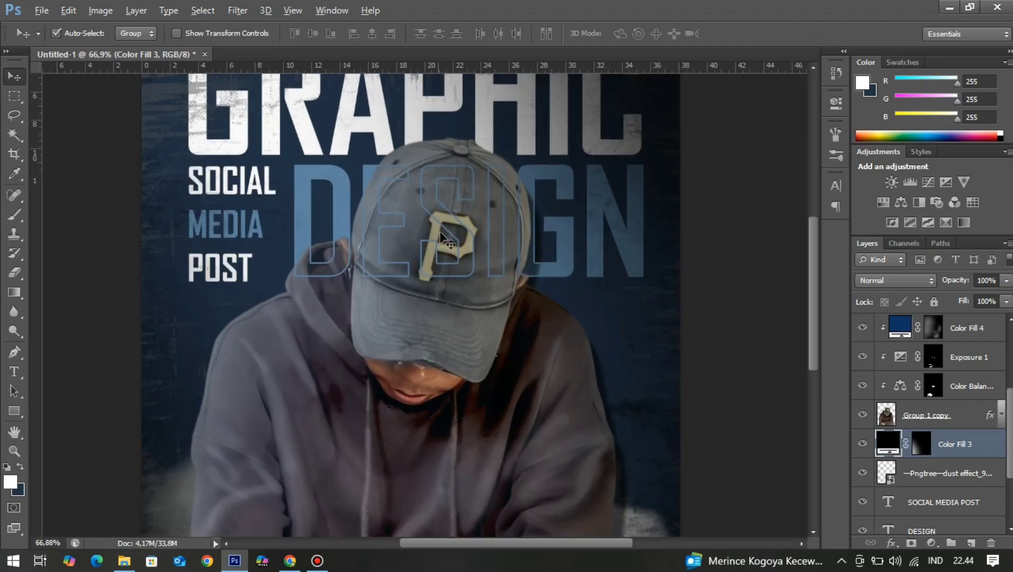
pyautogui.click(465, 231)
pyautogui.click(937, 363)
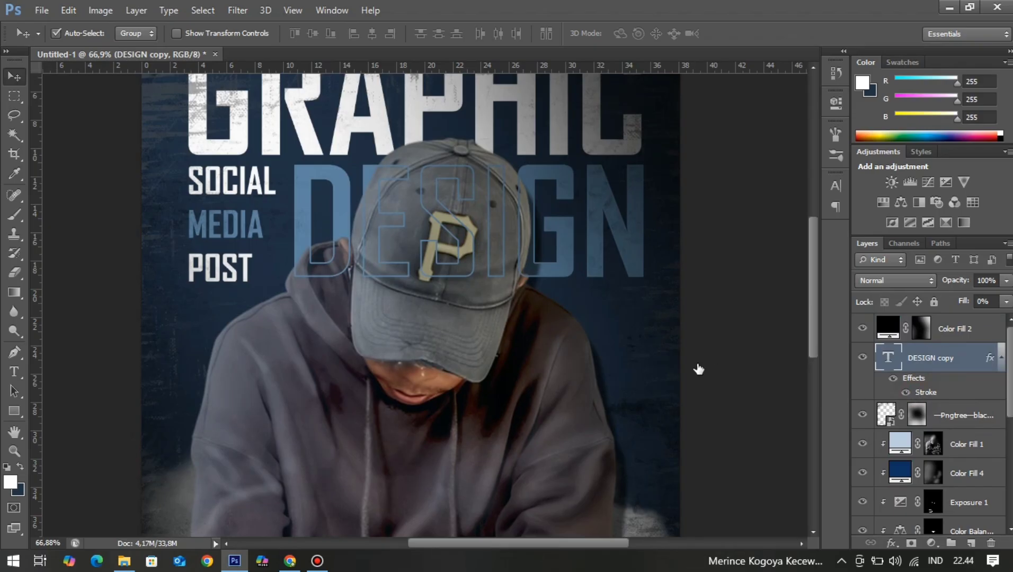
pyautogui.click(783, 231)
pyautogui.click(673, 275)
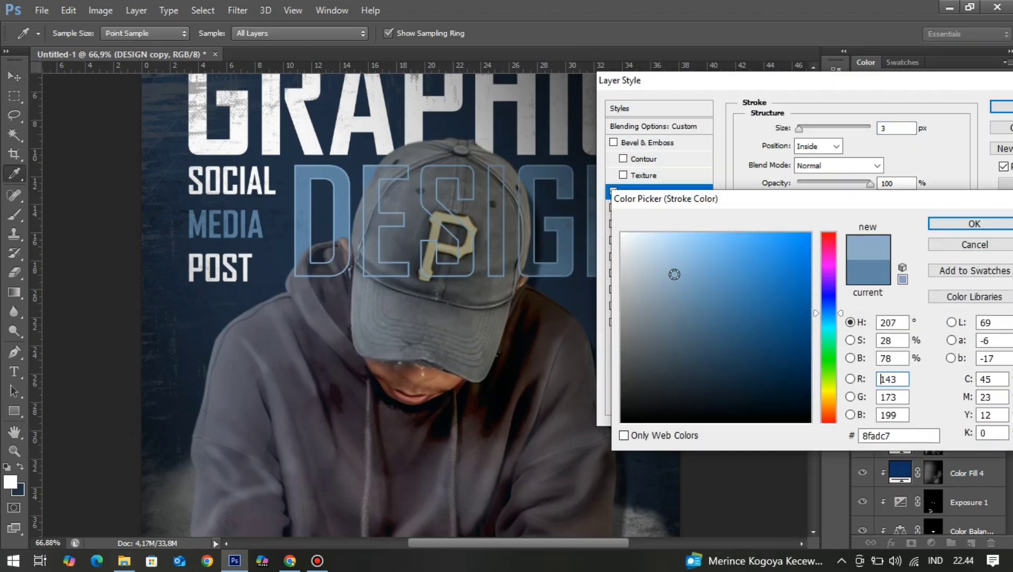
pyautogui.click(974, 223)
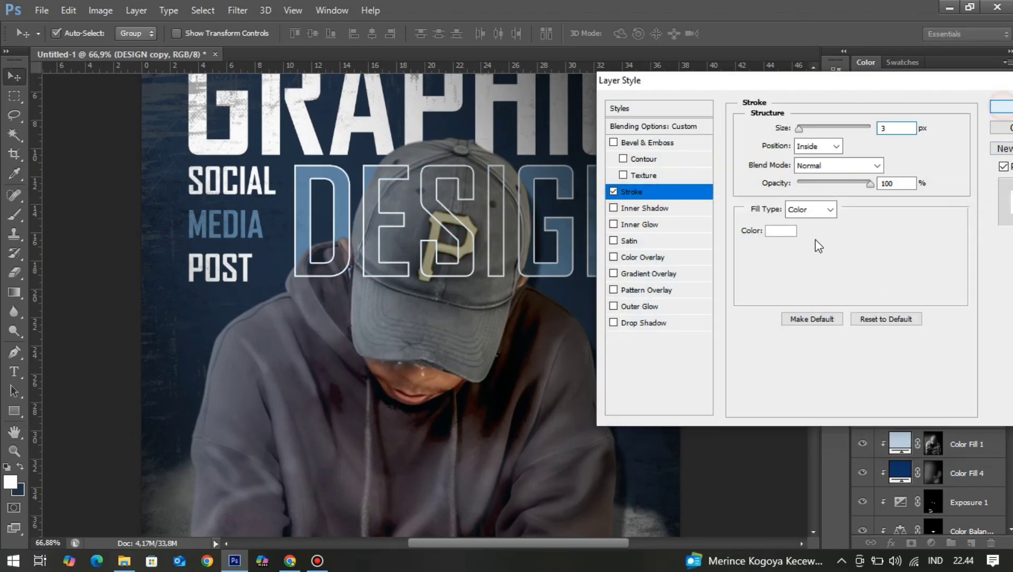
pyautogui.press('Return')
pyautogui.click(725, 342)
# Examine how the white DESIGN outline looks across the cap and in the poster as a whole
pyautogui.scroll(-3, 451, 358)
pyautogui.scroll(2, 447, 353)
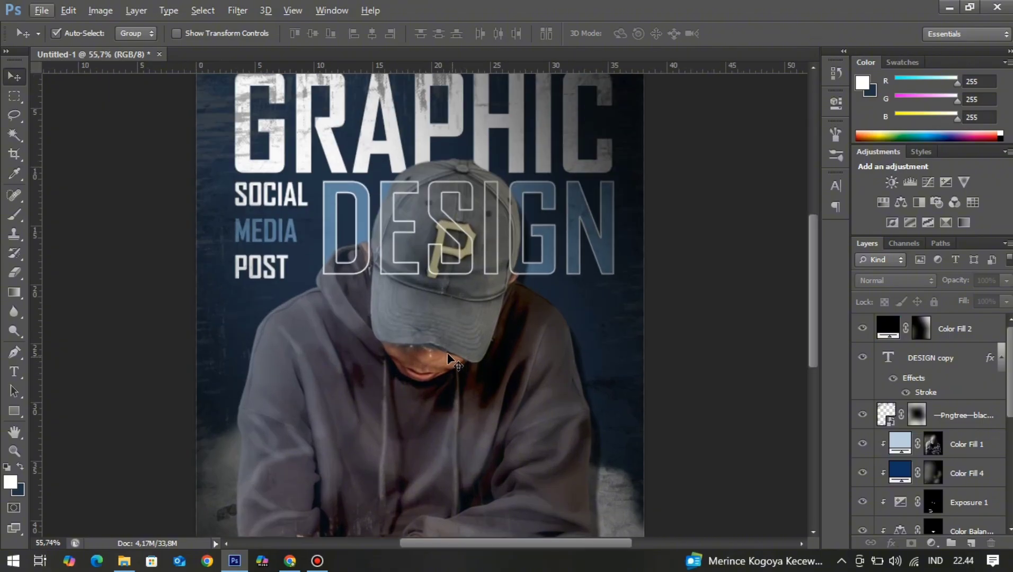
pyautogui.scroll(2, 531, 287)
pyautogui.scroll(-1, 531, 287)
pyautogui.scroll(-3, 476, 339)
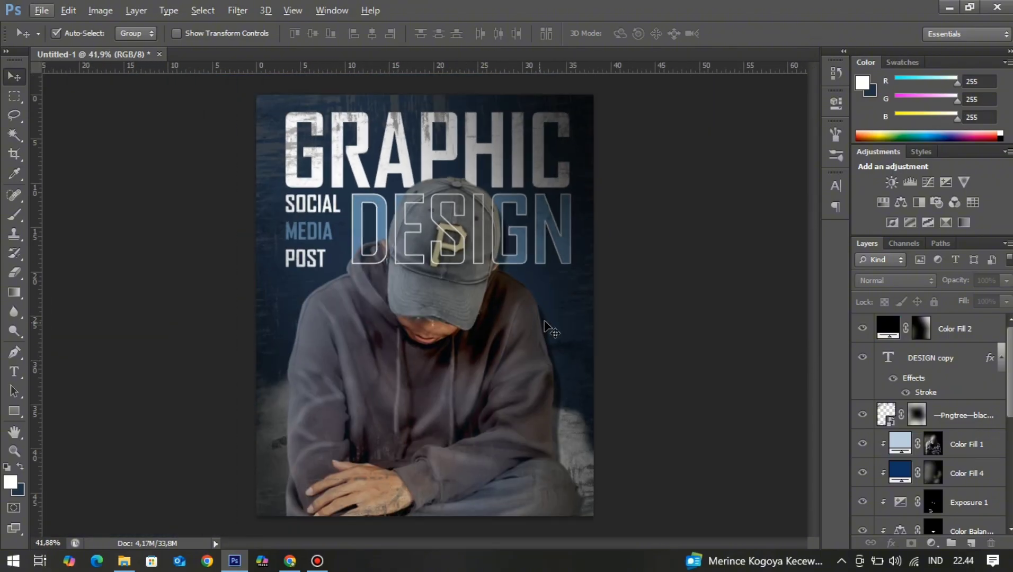
pyautogui.scroll(2, 390, 346)
pyautogui.scroll(-1, 393, 344)
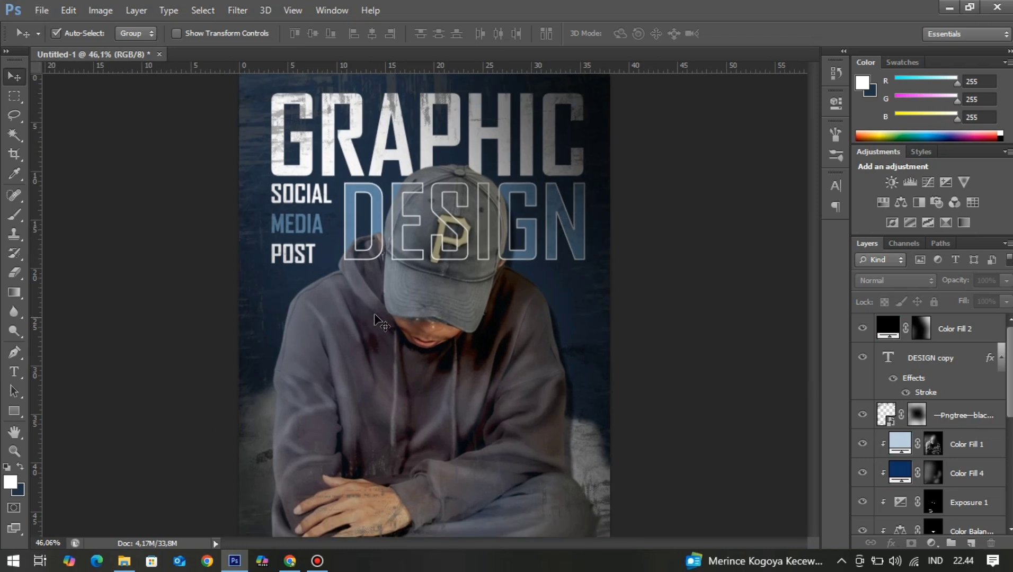
pyautogui.scroll(2, 318, 122)
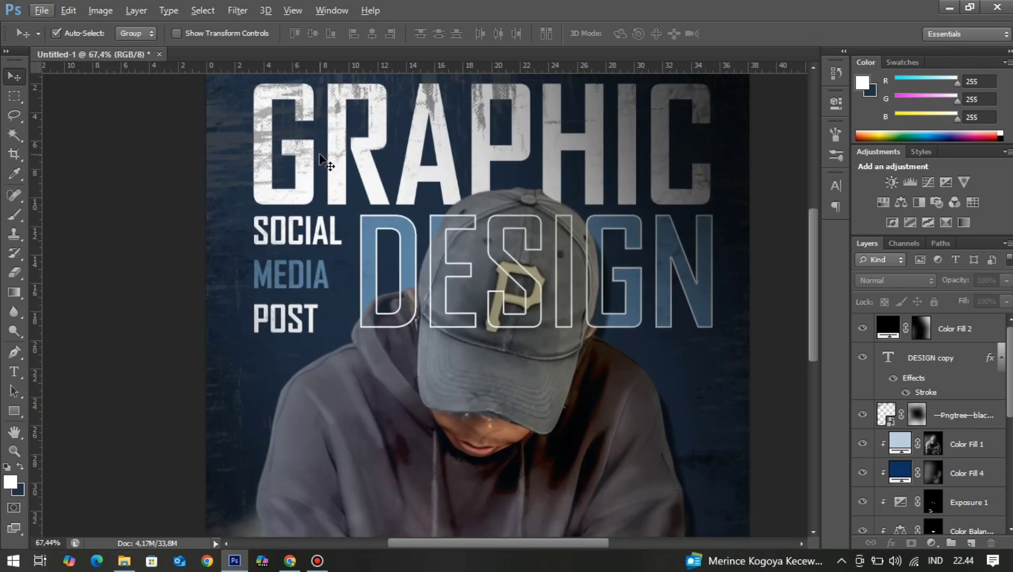
# Recolour only the letter G of the GRAPHIC heading with the blue used for the DESIGN lettering
pyautogui.click(935, 358)
pyautogui.press('t')
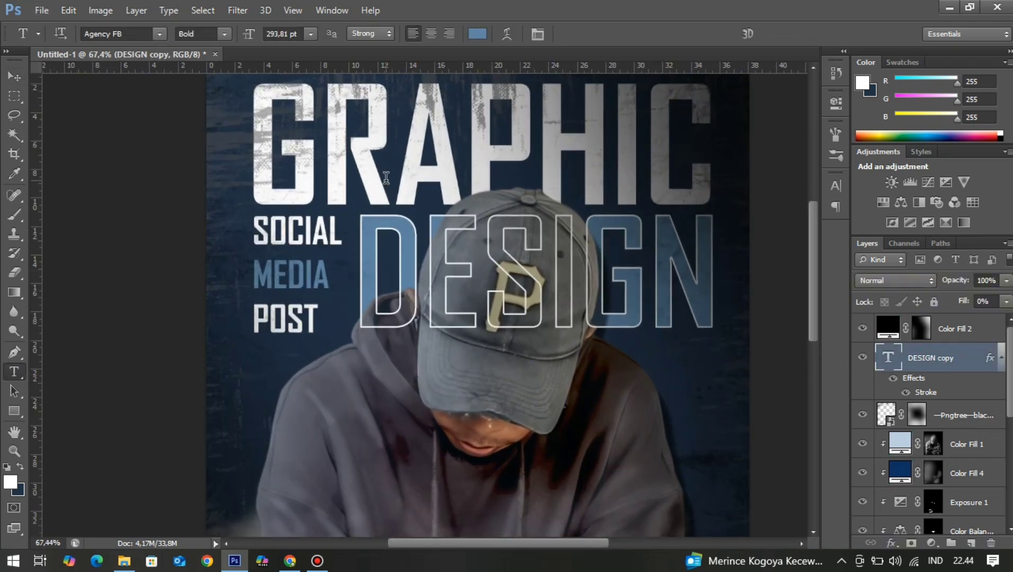
pyautogui.click(254, 143)
pyautogui.moveTo(254, 143); pyautogui.dragTo(298, 157)
pyautogui.click(477, 33)
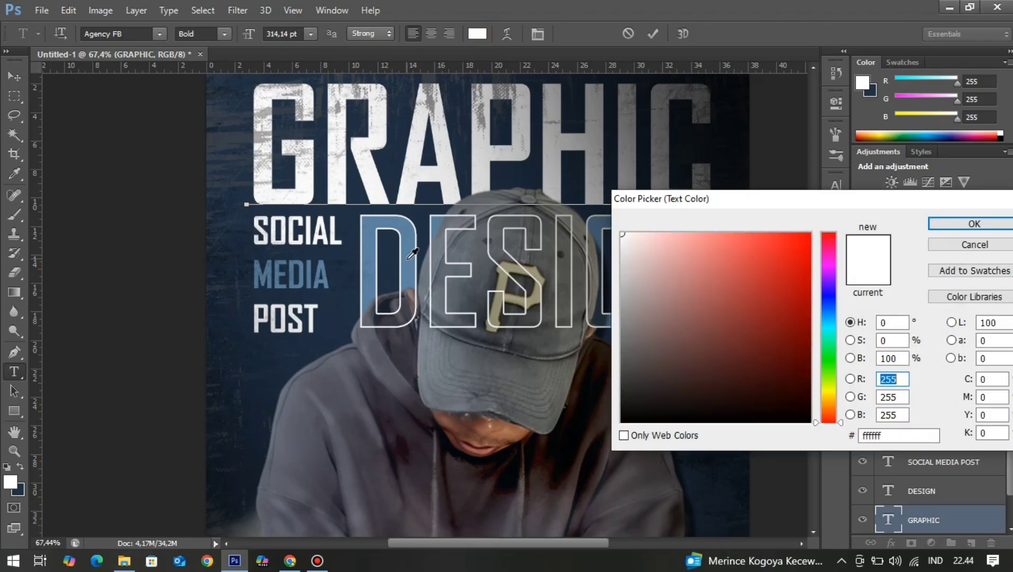
pyautogui.click(517, 296)
pyautogui.press('Return')
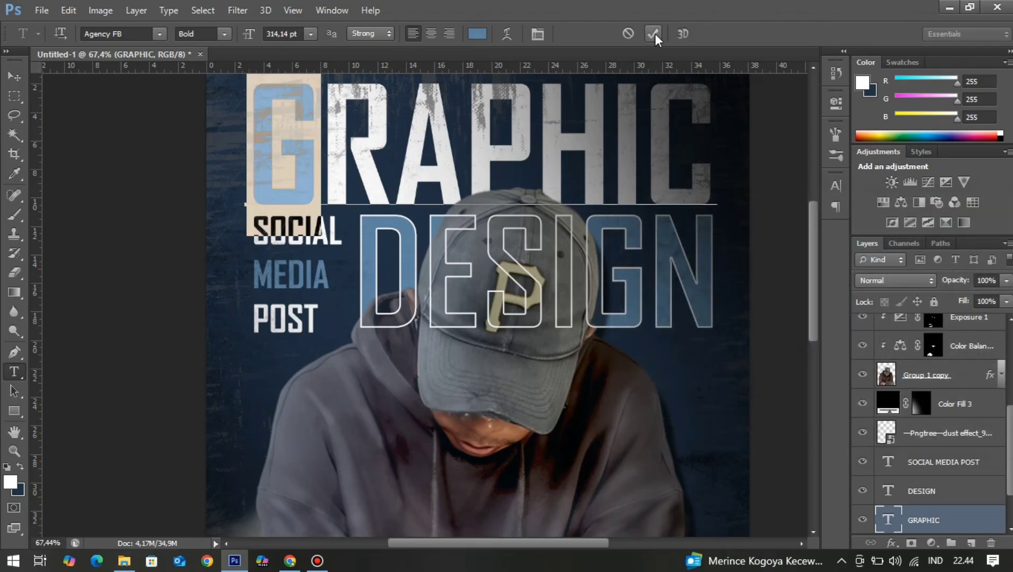
pyautogui.click(653, 33)
pyautogui.click(9, 78)
pyautogui.scroll(-4, 424, 316)
pyautogui.scroll(1, 469, 356)
pyautogui.click(703, 353)
# Set the stroke colour of the DESIGN copy text layer to the muted light blue 92acbd
pyautogui.scroll(-2, 452, 204)
pyautogui.scroll(2, 453, 206)
pyautogui.click(495, 252)
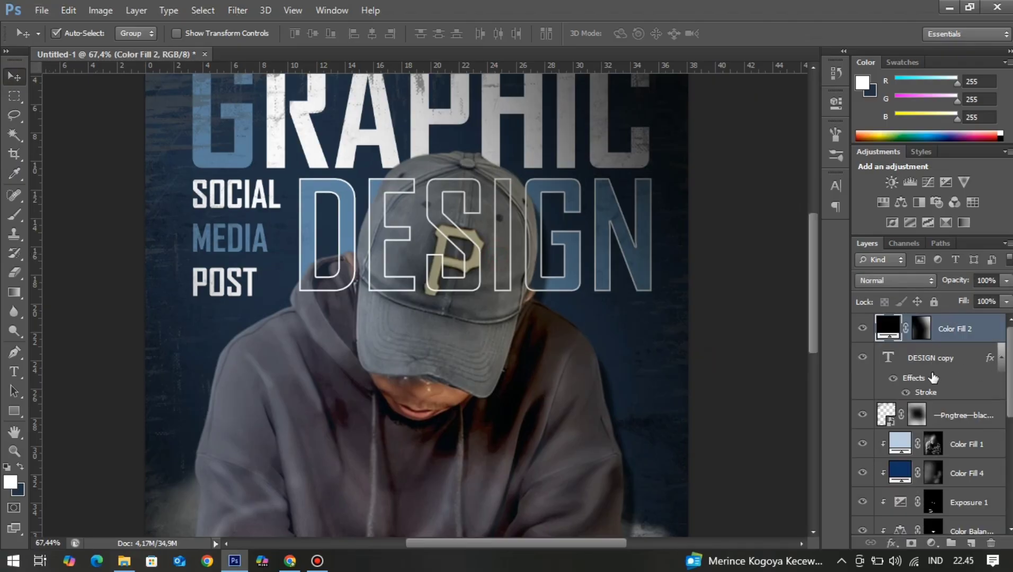
pyautogui.press('space')
pyautogui.click(772, 232)
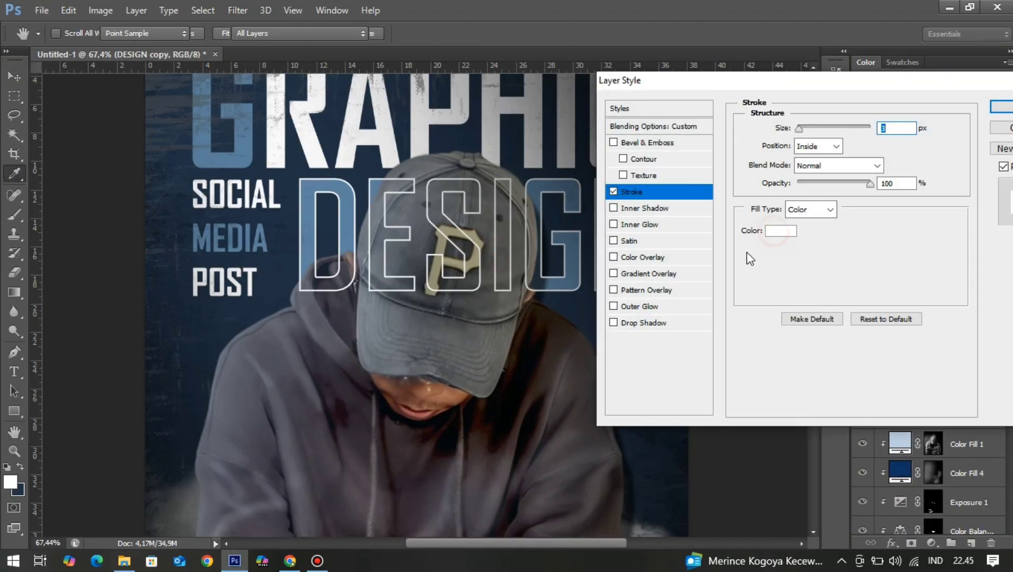
pyautogui.click(831, 316)
pyautogui.click(662, 282)
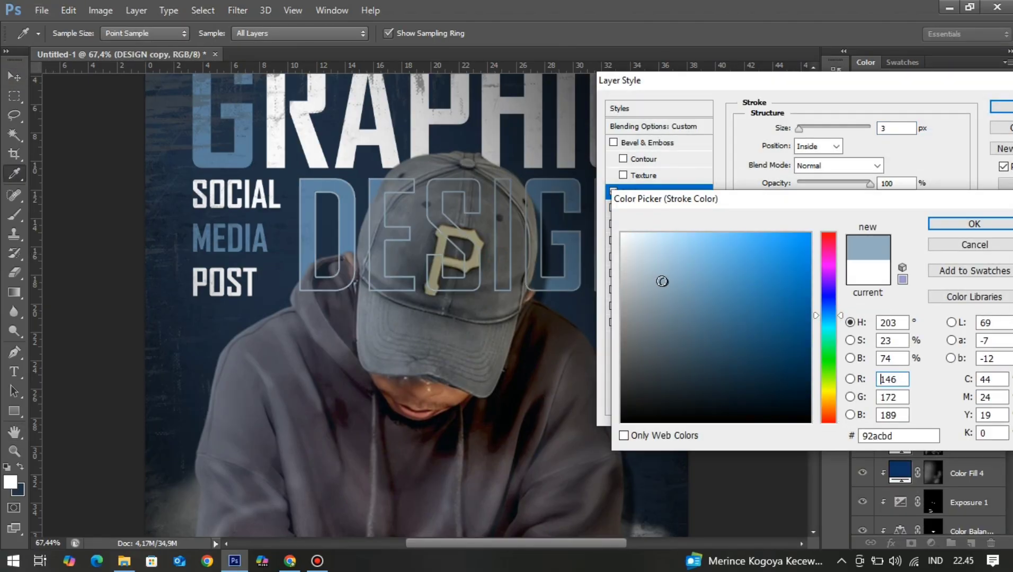
pyautogui.click(955, 224)
pyautogui.click(1002, 106)
pyautogui.scroll(-2, 493, 381)
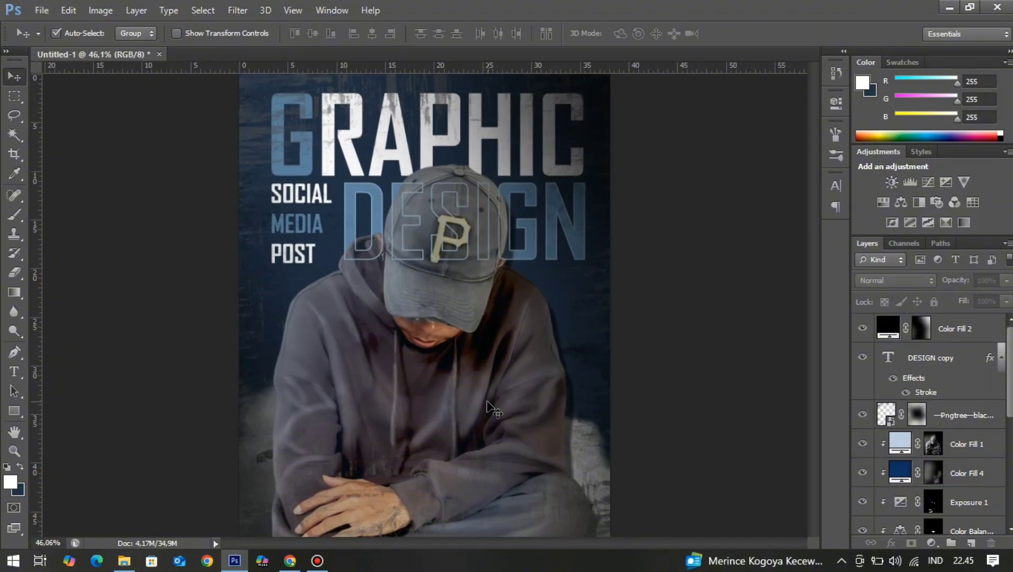
pyautogui.scroll(1, 487, 403)
pyautogui.scroll(-3, 482, 392)
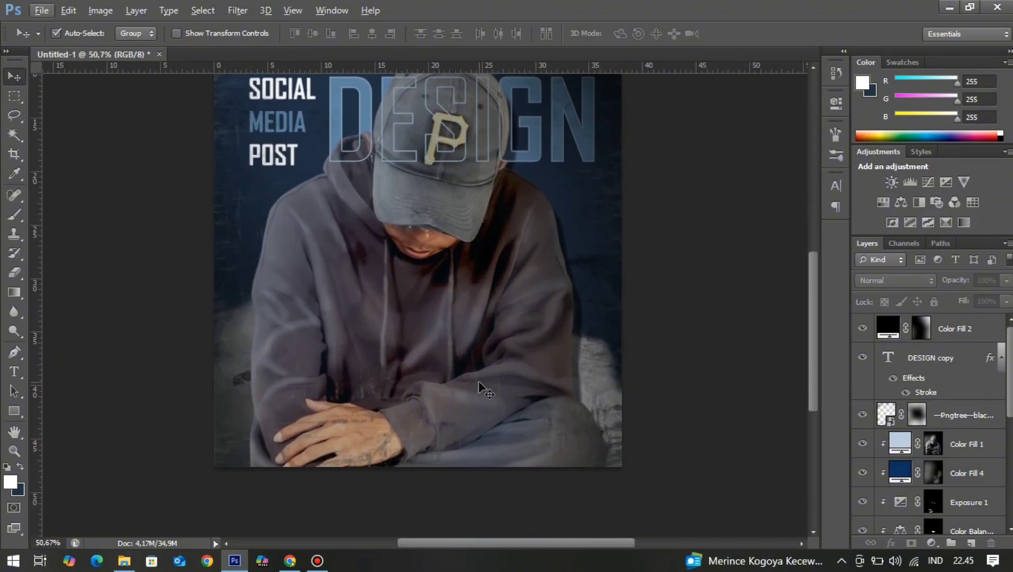
pyautogui.scroll(-1, 525, 389)
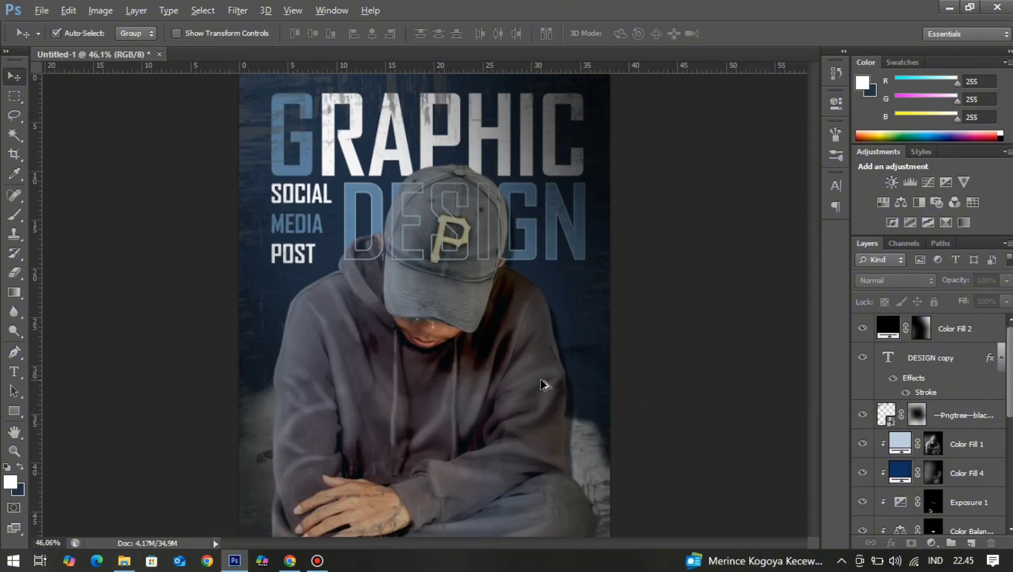
# Place the pngegg (4) warning tape image across the lower part of the poster, over the man's arms
pyautogui.scroll(-1, 543, 385)
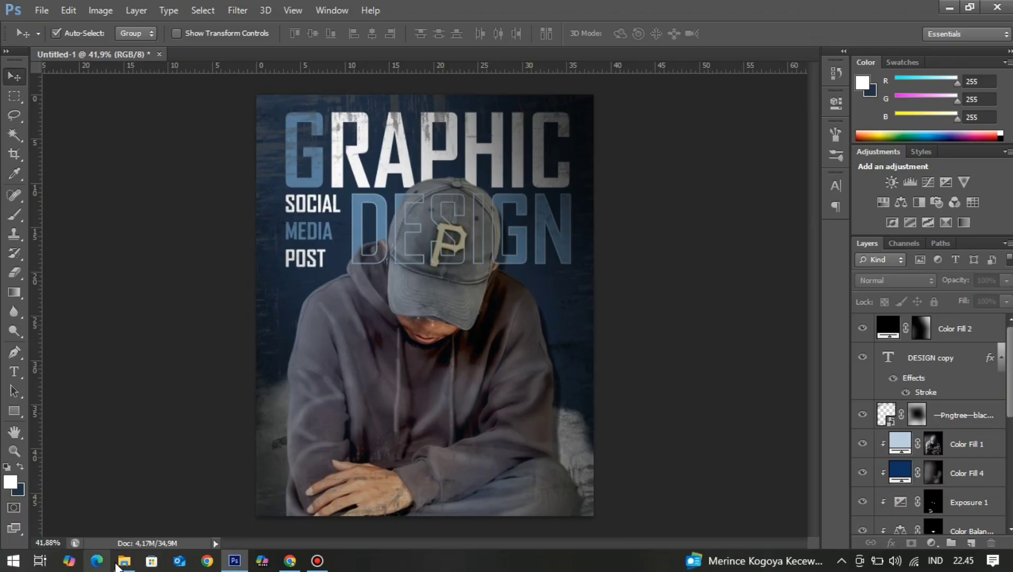
pyautogui.click(118, 565)
pyautogui.moveTo(425, 317); pyautogui.dragTo(536, 418)
pyautogui.moveTo(521, 324); pyautogui.dragTo(554, 514)
pyautogui.click(748, 34)
pyautogui.click(931, 543)
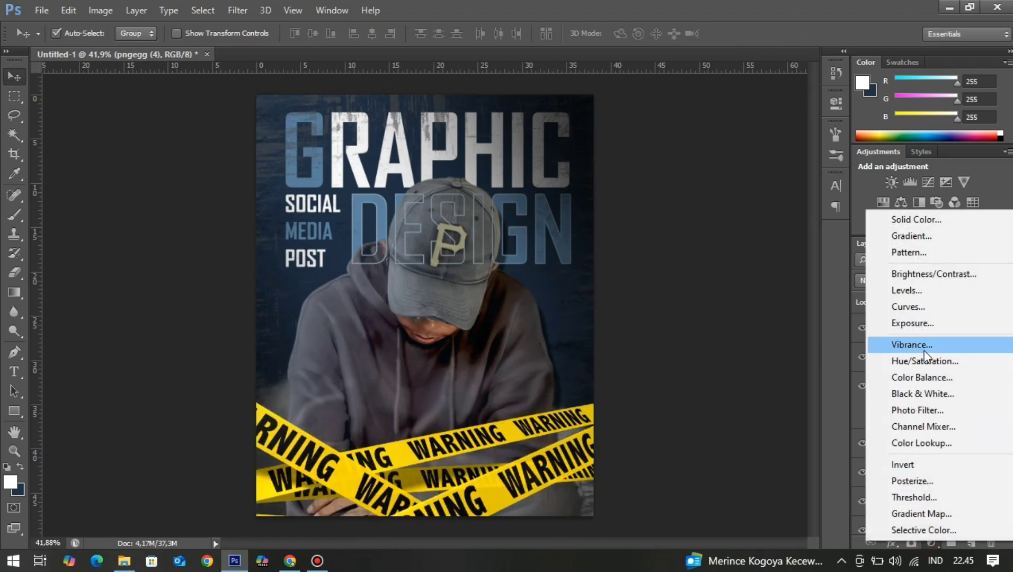
pyautogui.click(925, 377)
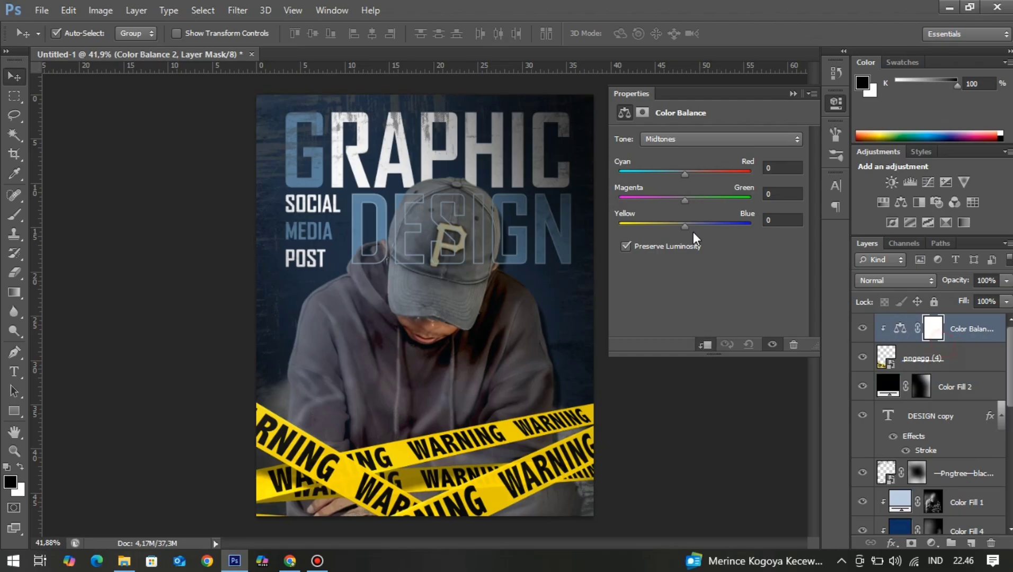
pyautogui.moveTo(728, 173); pyautogui.dragTo(690, 171)
pyautogui.press('Delete')
# Turn the tape blue with a clipped Hue/Saturation adjustment at hue +137 and saturation -57
pyautogui.click(930, 543)
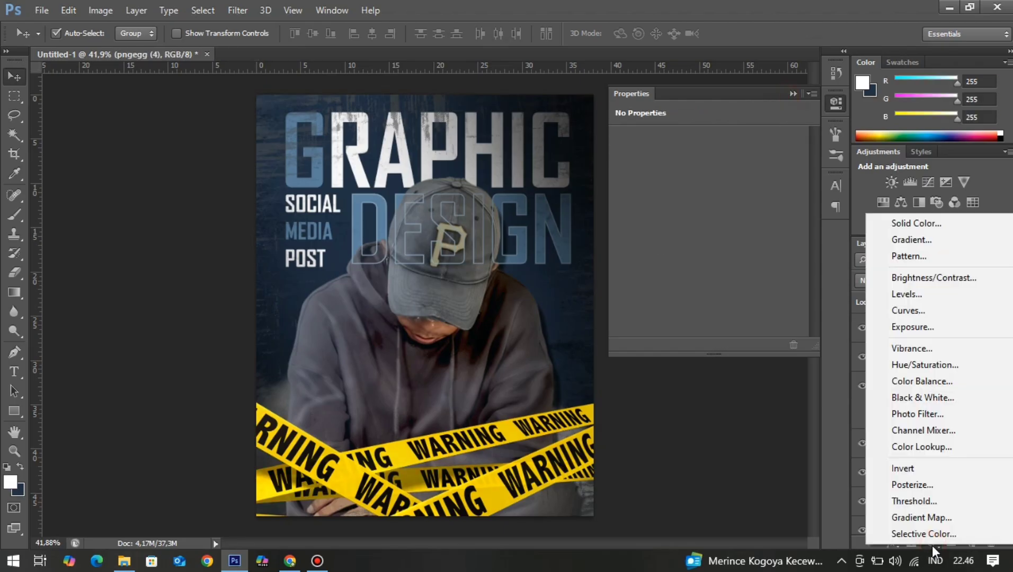
pyautogui.click(901, 362)
pyautogui.keyDown('alt'); pyautogui.click(953, 340); pyautogui.keyUp('alt')
pyautogui.moveTo(707, 195); pyautogui.dragTo(783, 202)
pyautogui.click(657, 224)
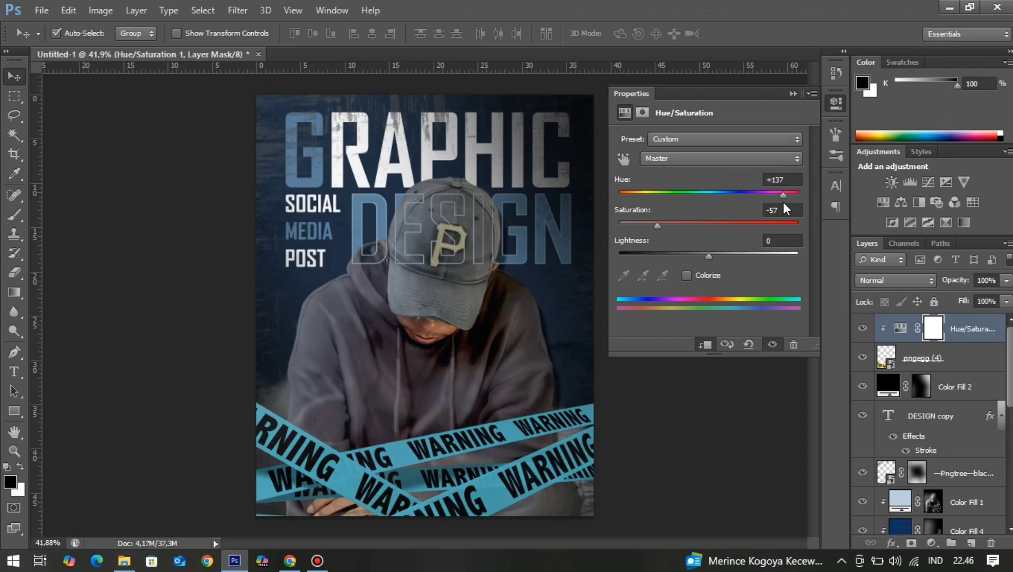
pyautogui.click(793, 94)
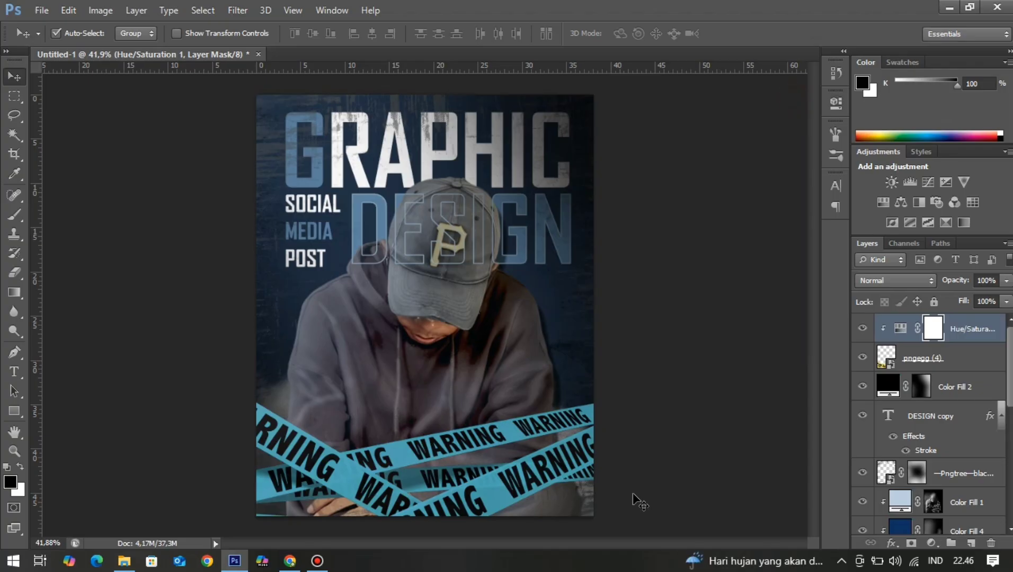
# Convert the warning tape and its Hue/Saturation adjustment into one smart object placed directly above Color Fill 1
pyautogui.moveTo(963, 331); pyautogui.dragTo(962, 452)
pyautogui.hotkey('ctrl', 'z')
pyautogui.keyDown('shift'); pyautogui.click(952, 362); pyautogui.keyUp('shift')
pyautogui.rightClick(933, 331)
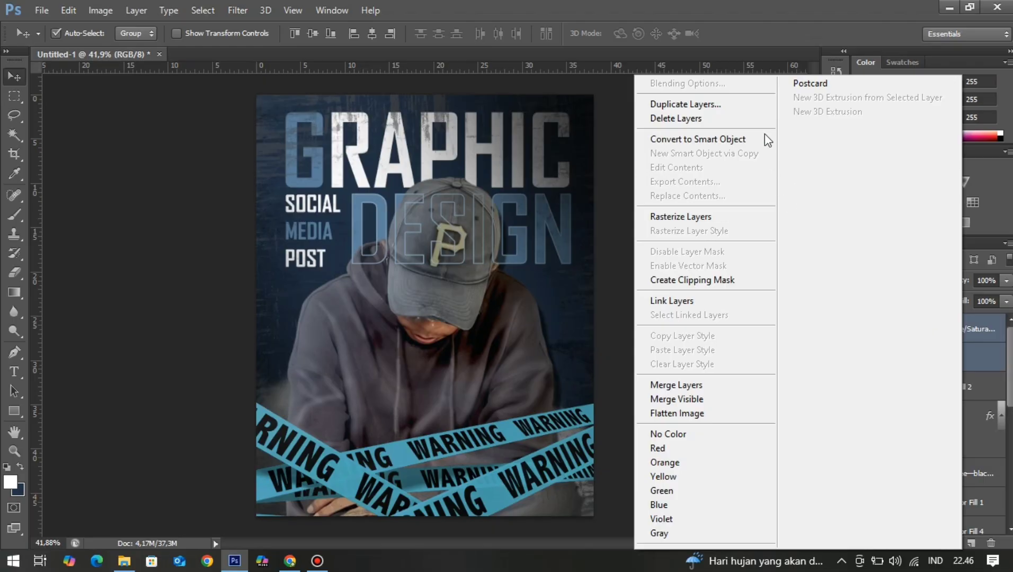
pyautogui.click(699, 139)
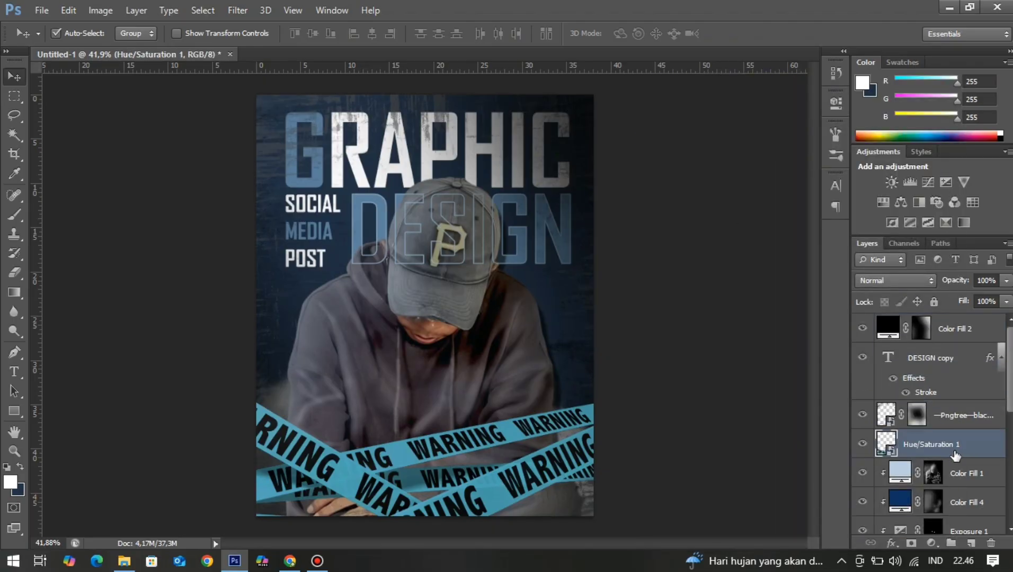
pyautogui.scroll(3, 440, 492)
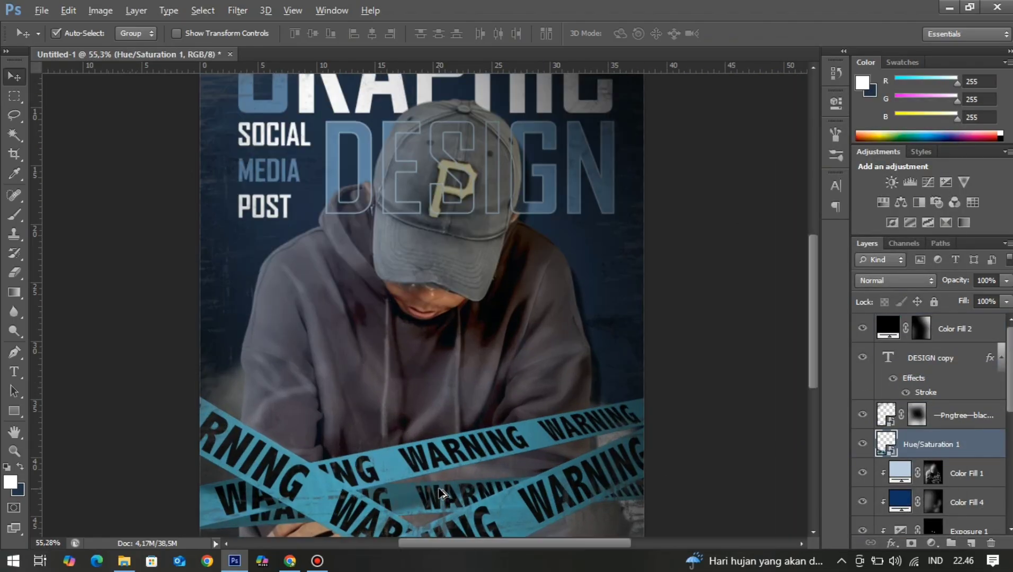
pyautogui.scroll(-4, 440, 493)
pyautogui.scroll(1, 424, 461)
pyautogui.scroll(-2, 376, 464)
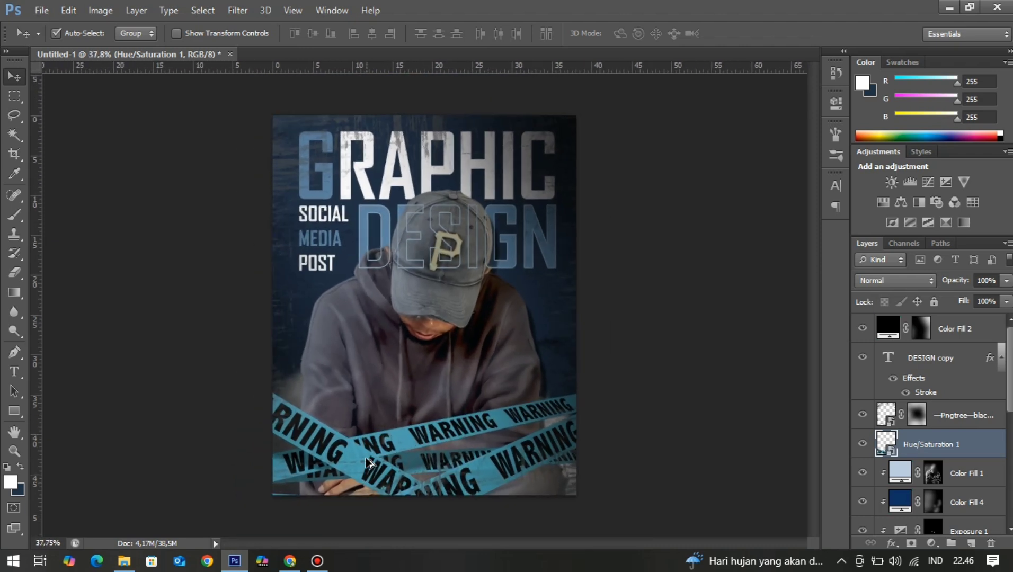
pyautogui.scroll(1, 443, 471)
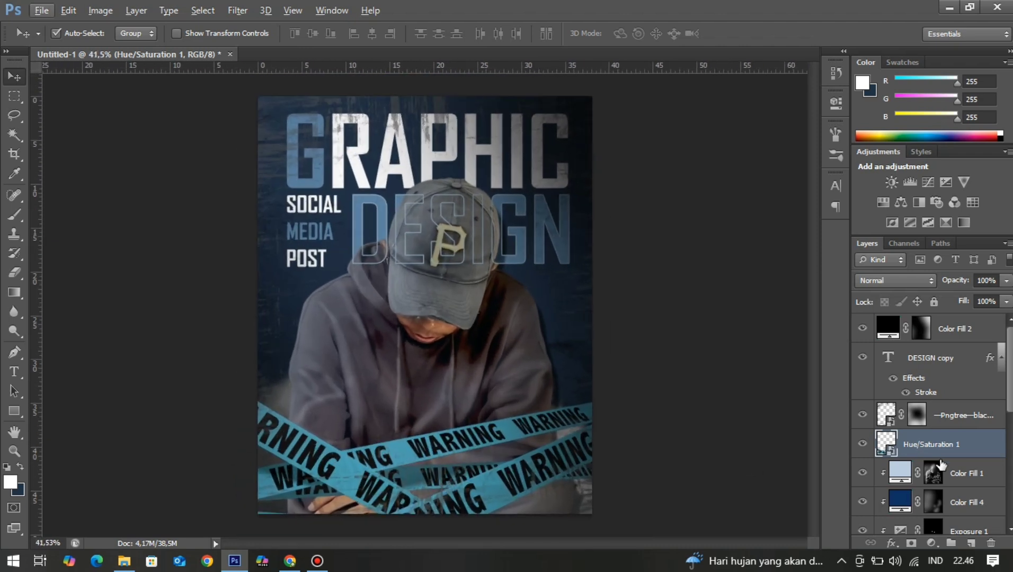
# Place the Pngtree cotton fabric texture as the topmost layer, rotated 90° clockwise and enlarged to cover the whole poster
pyautogui.click(991, 331)
pyautogui.click(124, 560)
pyautogui.moveTo(570, 307); pyautogui.dragTo(498, 300)
pyautogui.rightClick(498, 300)
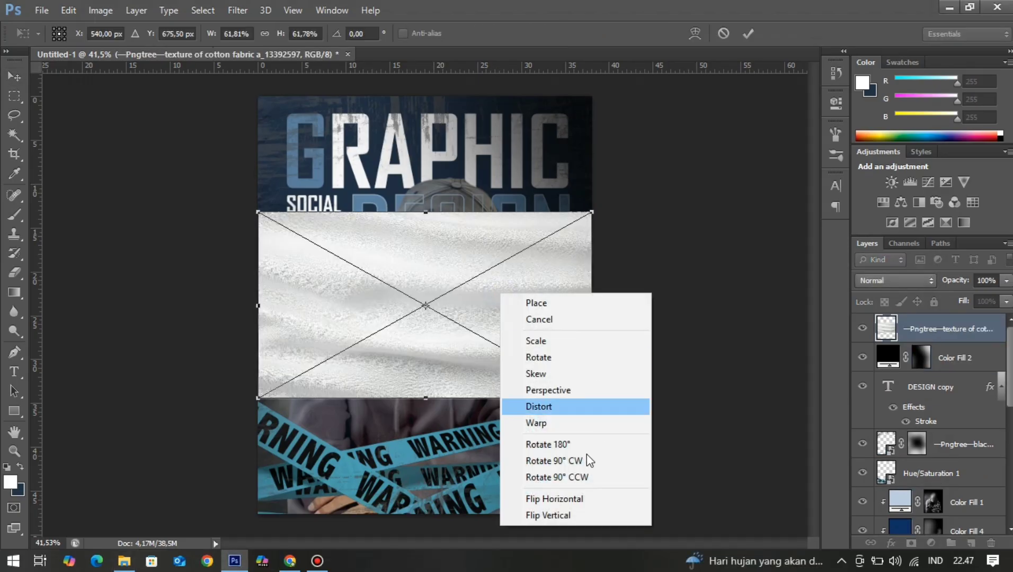
pyautogui.click(592, 458)
pyautogui.moveTo(521, 140); pyautogui.dragTo(592, 9)
pyautogui.press('Return')
pyautogui.moveTo(475, 199); pyautogui.dragTo(473, 283)
# Set the cotton fabric texture layer's blend mode to Multiply
pyautogui.click(895, 280)
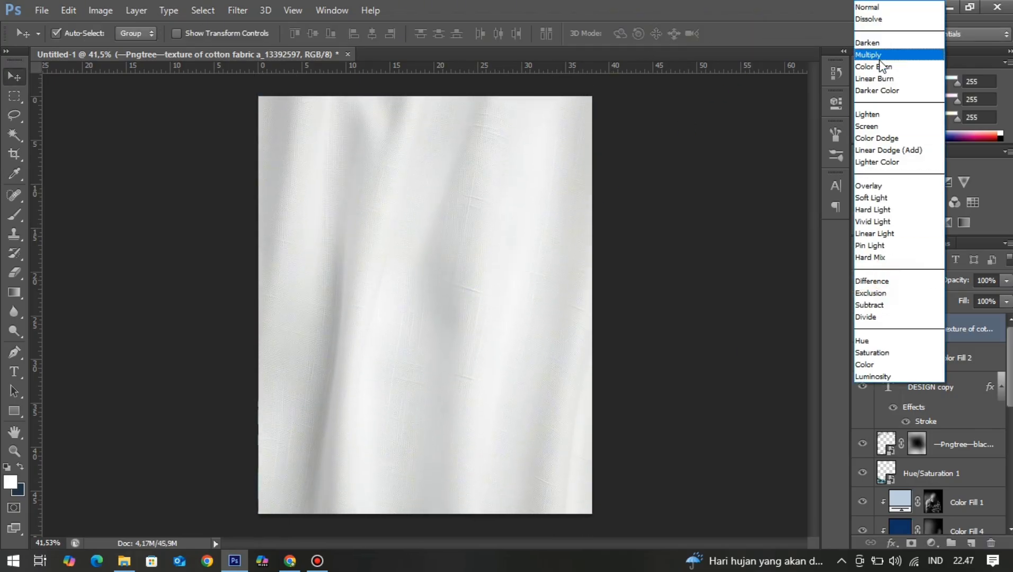
pyautogui.click(872, 50)
pyautogui.moveTo(962, 286); pyautogui.dragTo(952, 286)
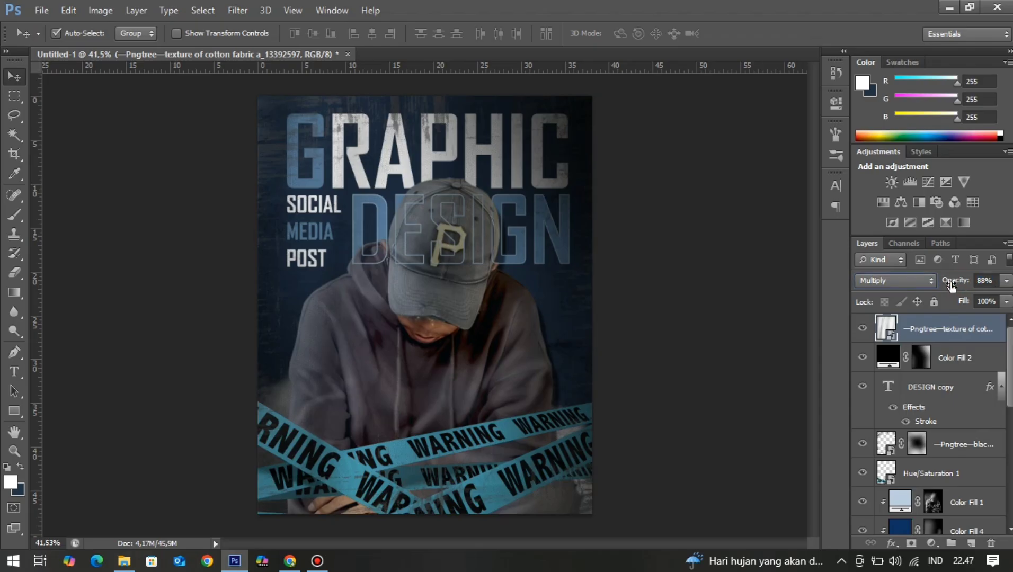
# Examine the fabric texture up close on the lettering, cap, hoodie and tape, and across the whole poster
pyautogui.click(676, 294)
pyautogui.scroll(7, 423, 297)
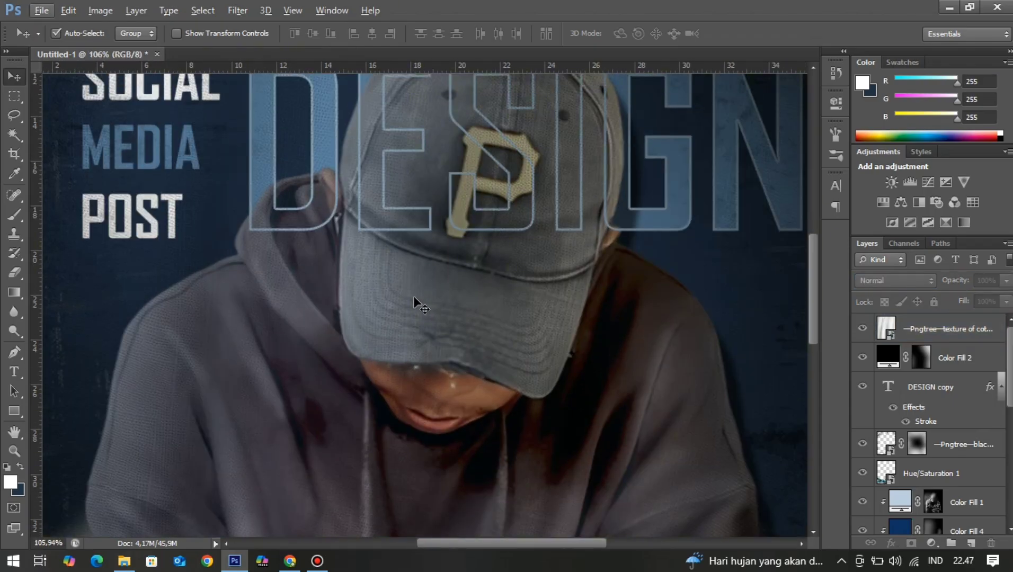
pyautogui.click(946, 330)
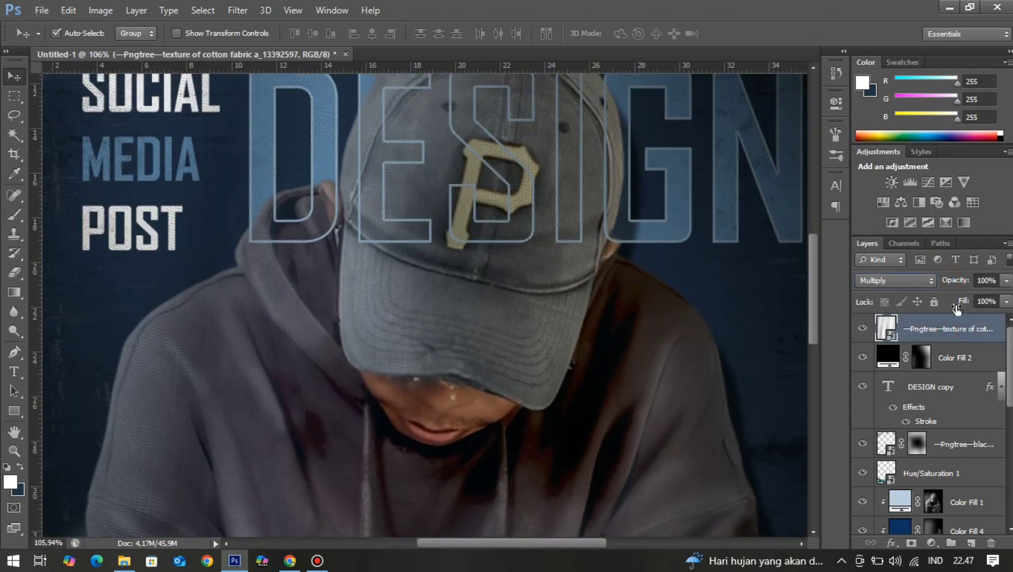
pyautogui.scroll(3, 448, 301)
pyautogui.scroll(3, 448, 301)
pyautogui.scroll(-10, 449, 313)
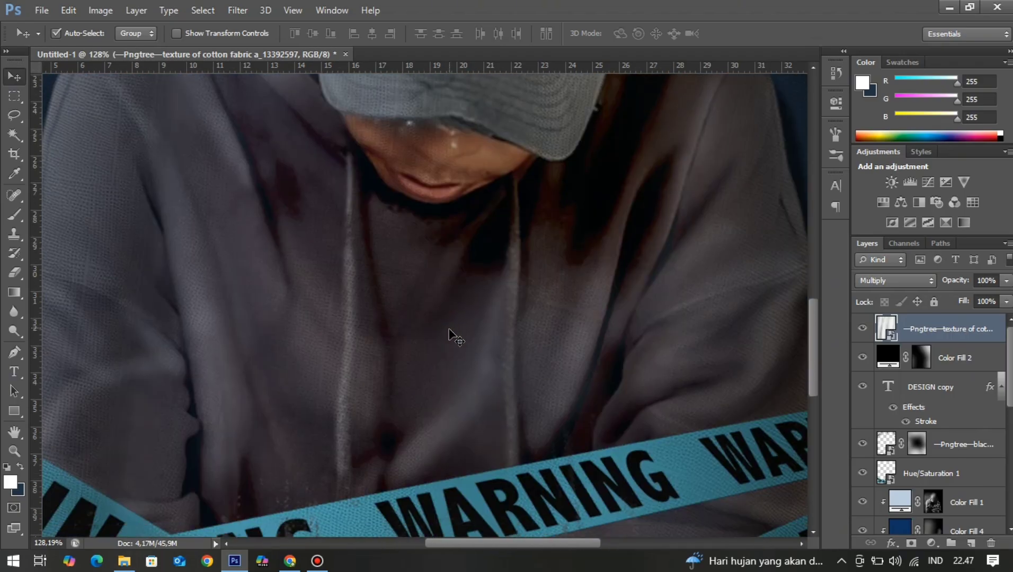
pyautogui.scroll(-6, 449, 333)
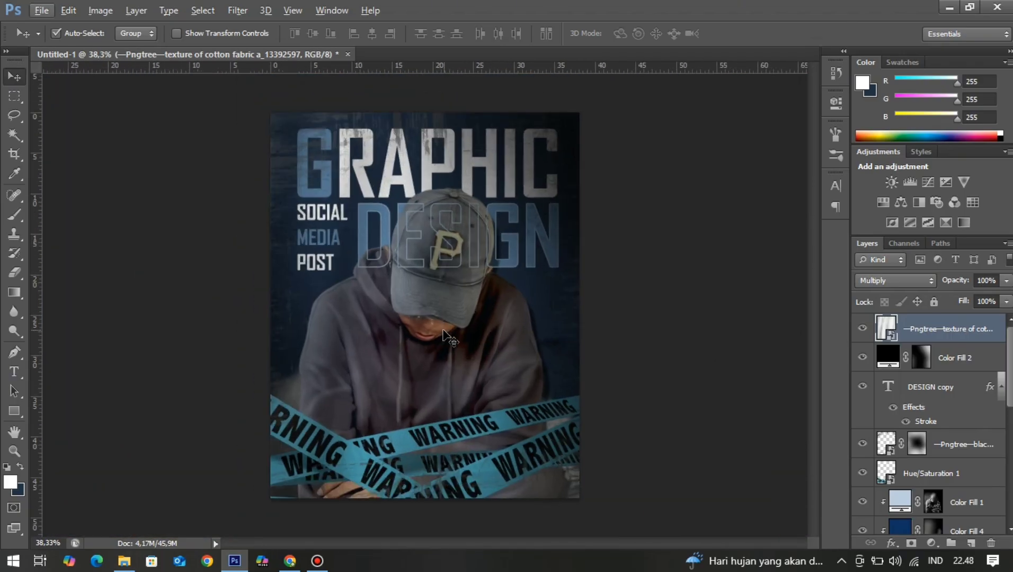
# Compare the poster with the Color Fill 1 layer hidden and shown
pyautogui.scroll(-1, 919, 420)
pyautogui.scroll(-1, 931, 506)
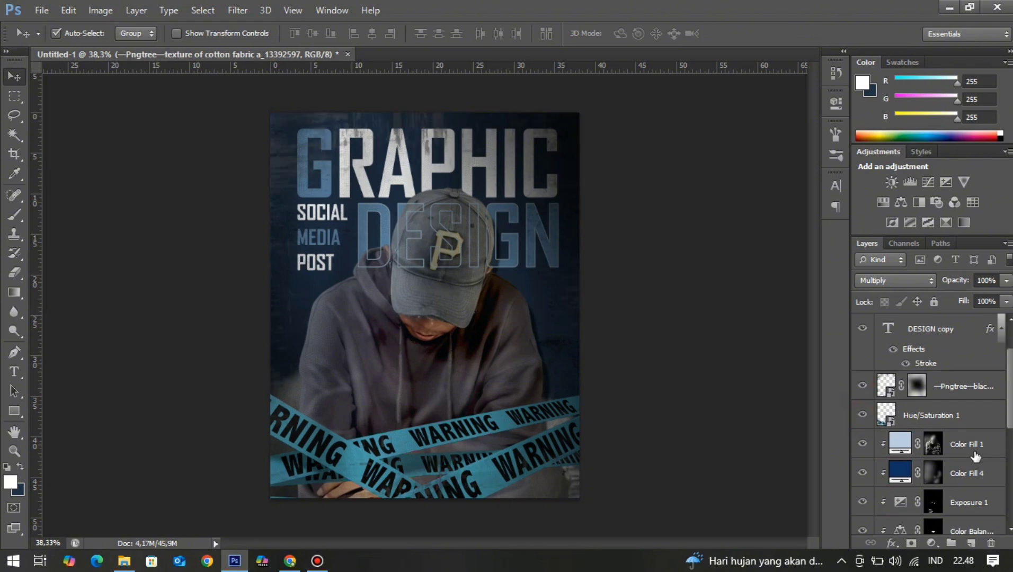
pyautogui.click(967, 456)
pyautogui.scroll(-1, 967, 457)
pyautogui.click(861, 417)
pyautogui.click(862, 417)
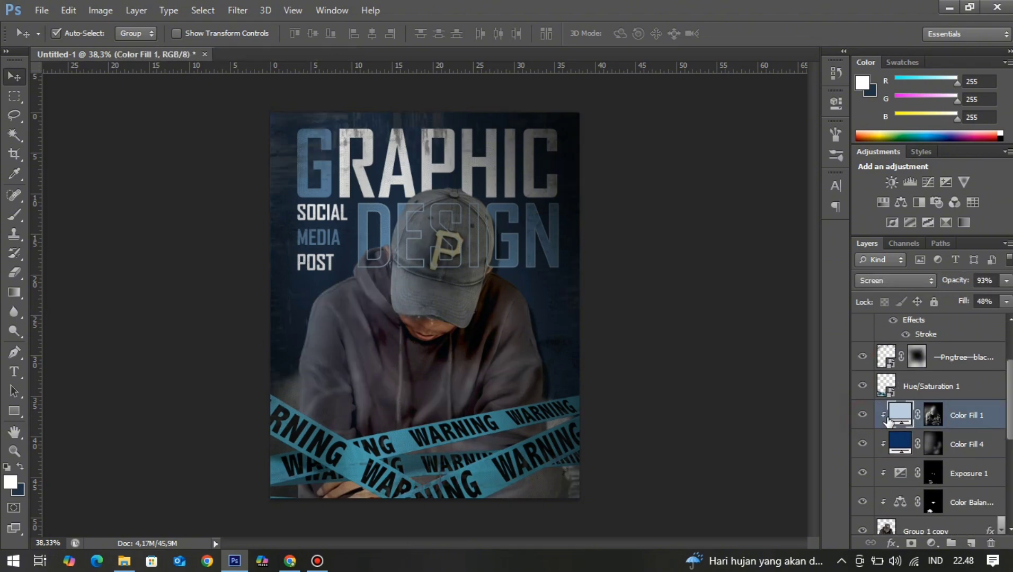
# Touch up the Color Fill 1 layer's mask with the Eraser around the hoodie's left edge
pyautogui.click(933, 415)
pyautogui.press('b')
pyautogui.click(312, 300)
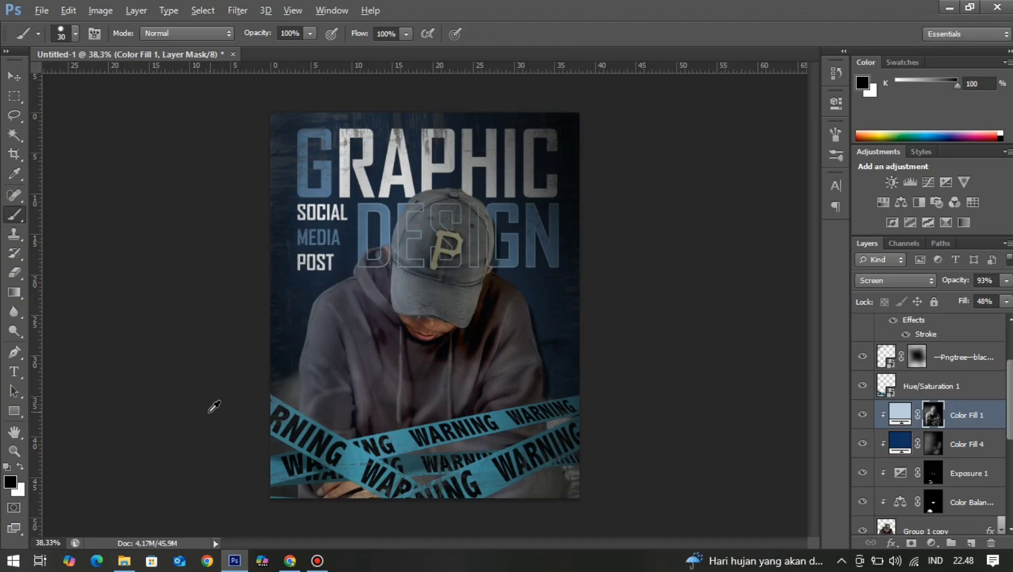
pyautogui.scroll(2, 371, 382)
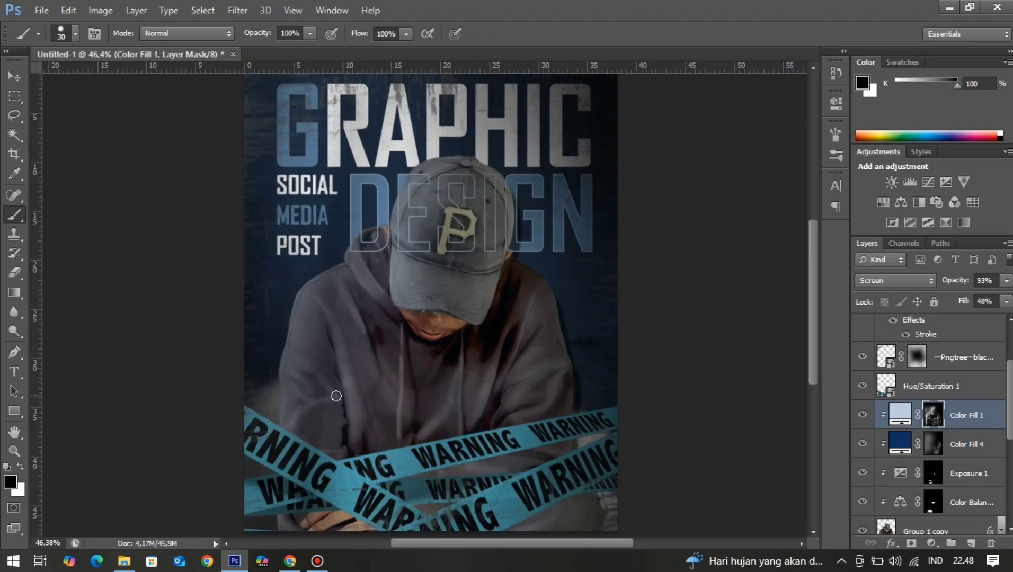
pyautogui.press('e')
pyautogui.moveTo(279, 387); pyautogui.dragTo(279, 396)
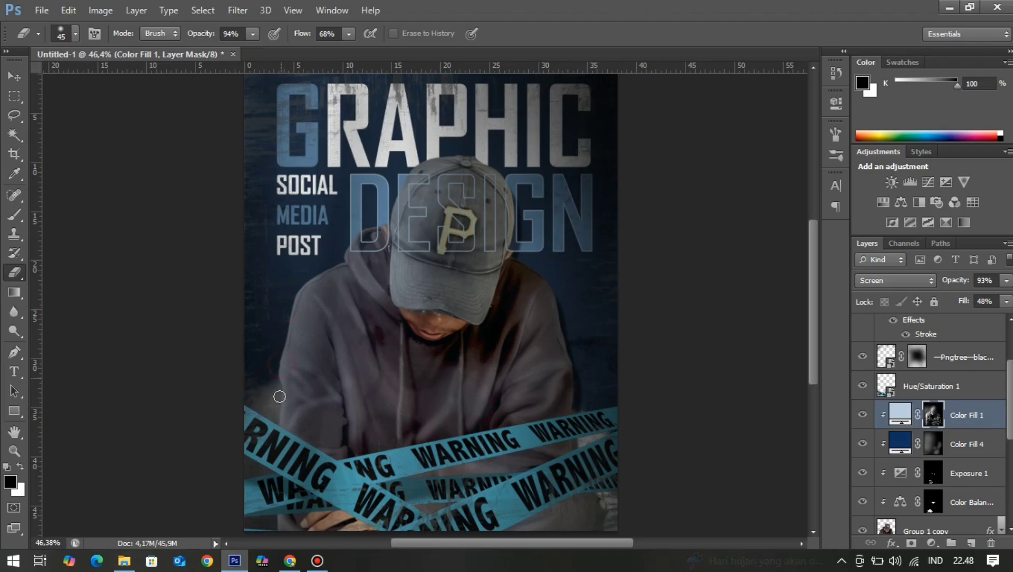
pyautogui.click(343, 258)
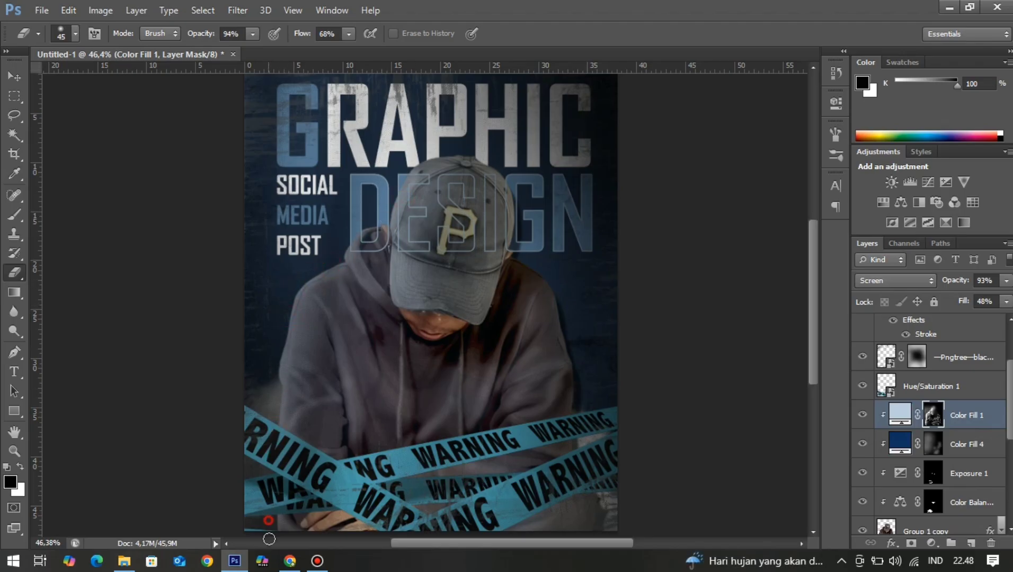
# Examine the poster at several magnifications and compare it with one of the lower layers hidden and shown
pyautogui.scroll(-3, 462, 289)
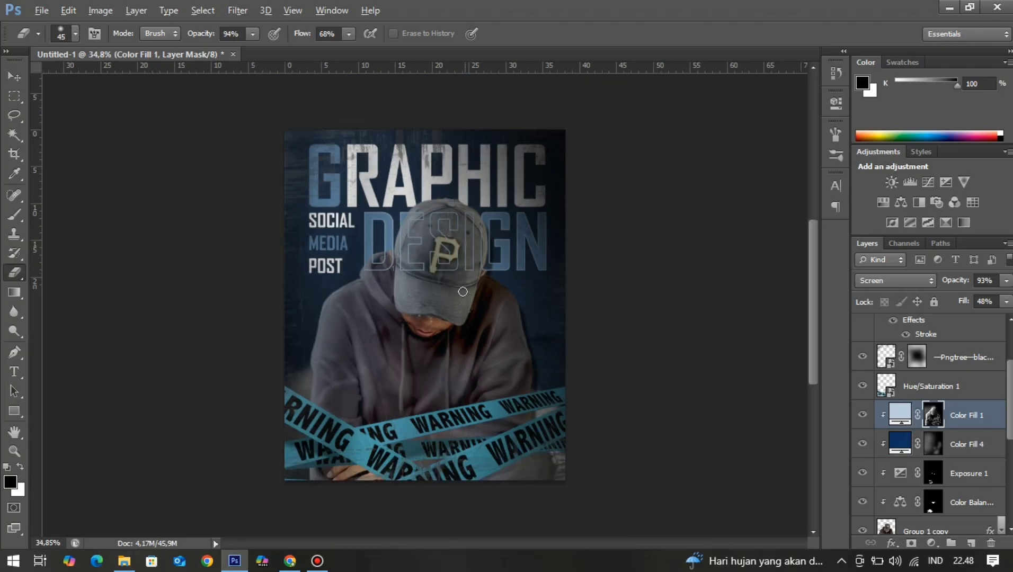
pyautogui.scroll(5, 453, 289)
pyautogui.scroll(-5, 451, 297)
pyautogui.scroll(1, 456, 303)
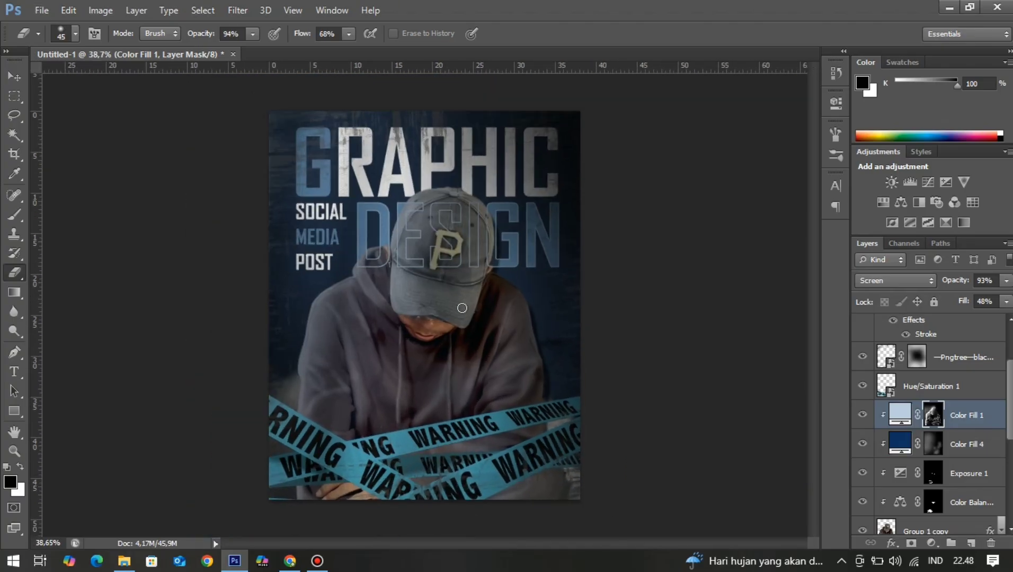
pyautogui.scroll(2, 490, 419)
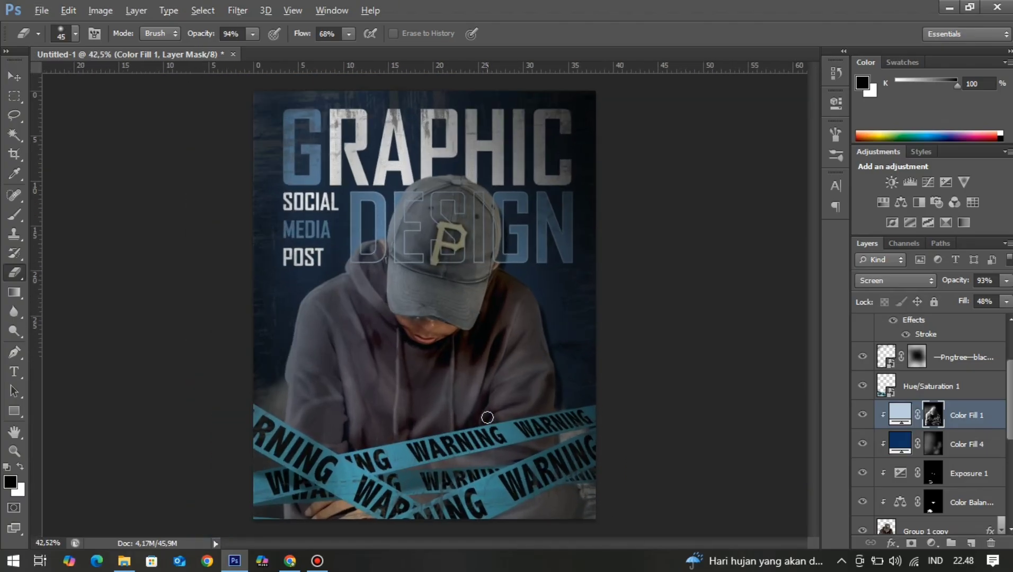
pyautogui.scroll(-3, 498, 412)
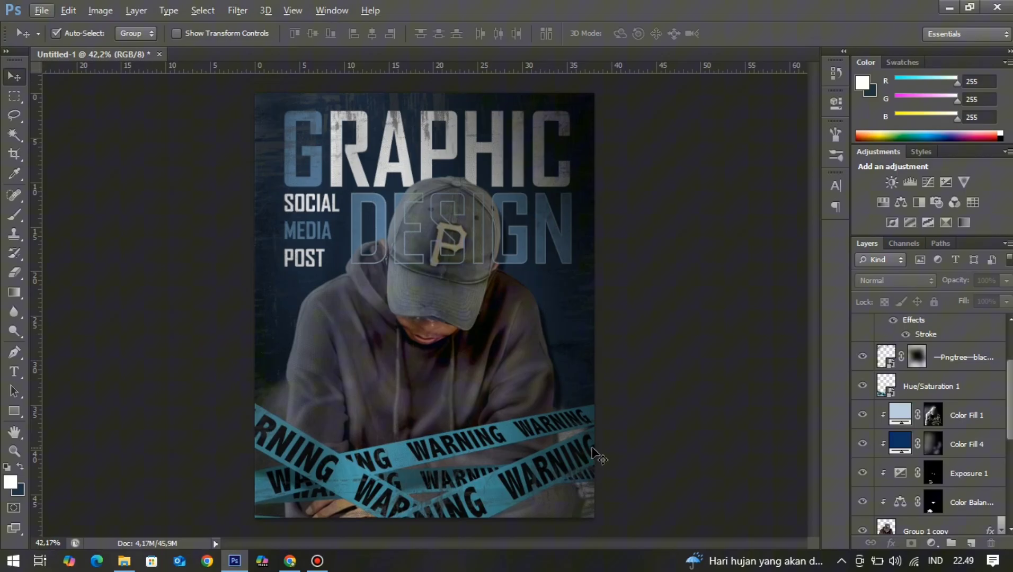
pyautogui.scroll(-6, 914, 448)
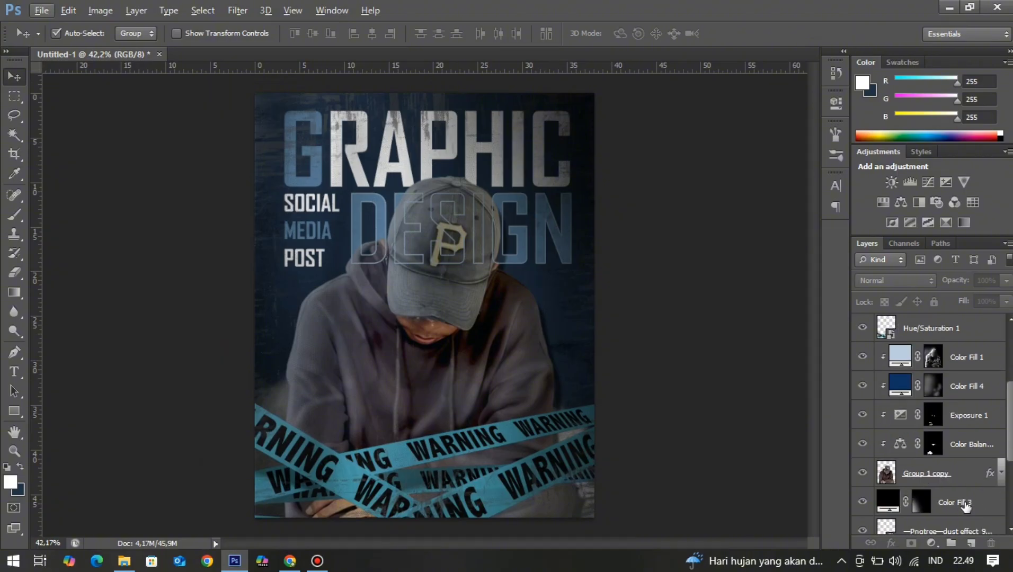
pyautogui.click(947, 418)
pyautogui.click(862, 419)
pyautogui.click(862, 418)
pyautogui.scroll(-2, 949, 476)
pyautogui.scroll(10, 945, 487)
# Add a drop shadow to the warning tape layer with global light off, distance 14 px and size 21 px
pyautogui.click(937, 467)
pyautogui.click(891, 543)
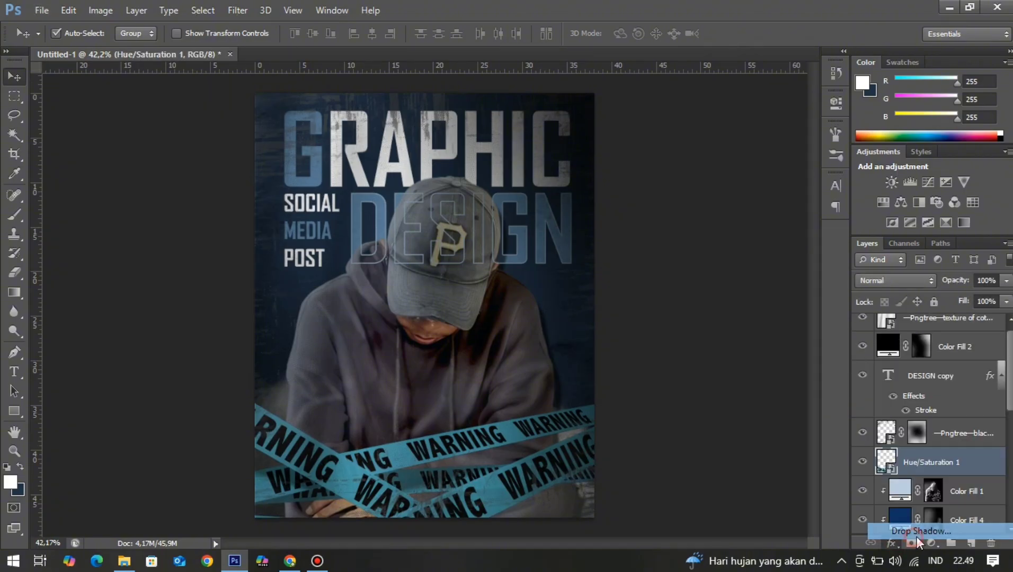
pyautogui.click(917, 537)
pyautogui.click(871, 170)
pyautogui.moveTo(804, 195); pyautogui.dragTo(807, 229)
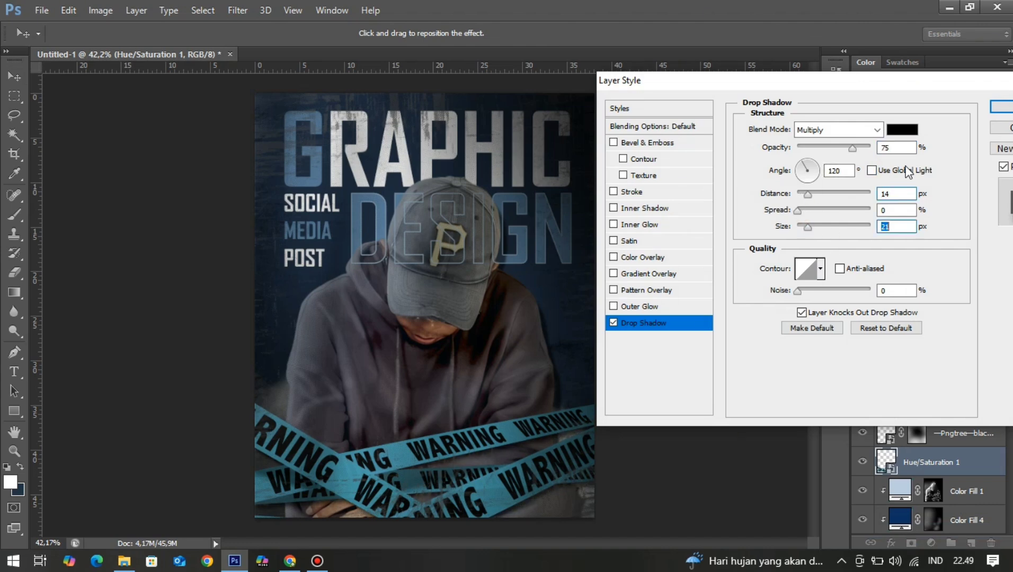
pyautogui.press('Return')
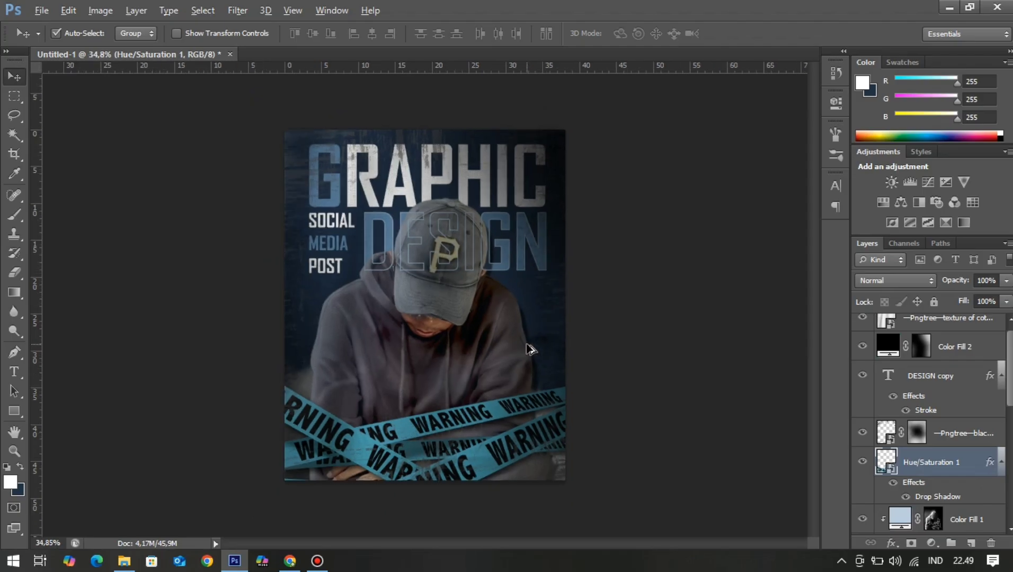
pyautogui.click(588, 365)
# Draw a circled, outlined Instagram custom shape about 77 px wide over the man's shoulder below DESIGN
pyautogui.click(14, 410)
pyautogui.click(68, 480)
pyautogui.rightClick(546, 286)
pyautogui.moveTo(759, 307); pyautogui.dragTo(755, 434)
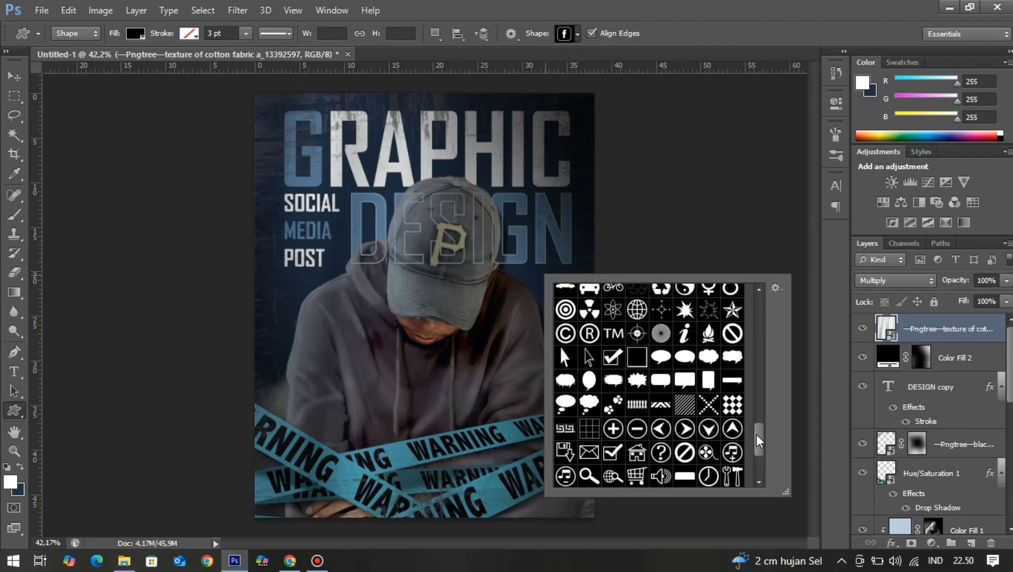
pyautogui.moveTo(756, 440); pyautogui.dragTo(761, 463)
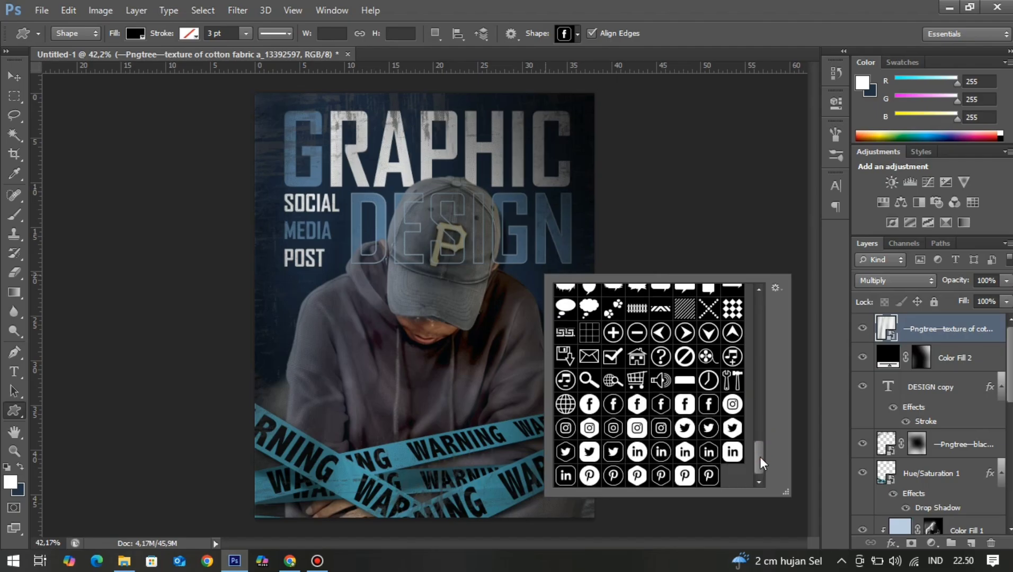
pyautogui.click(565, 428)
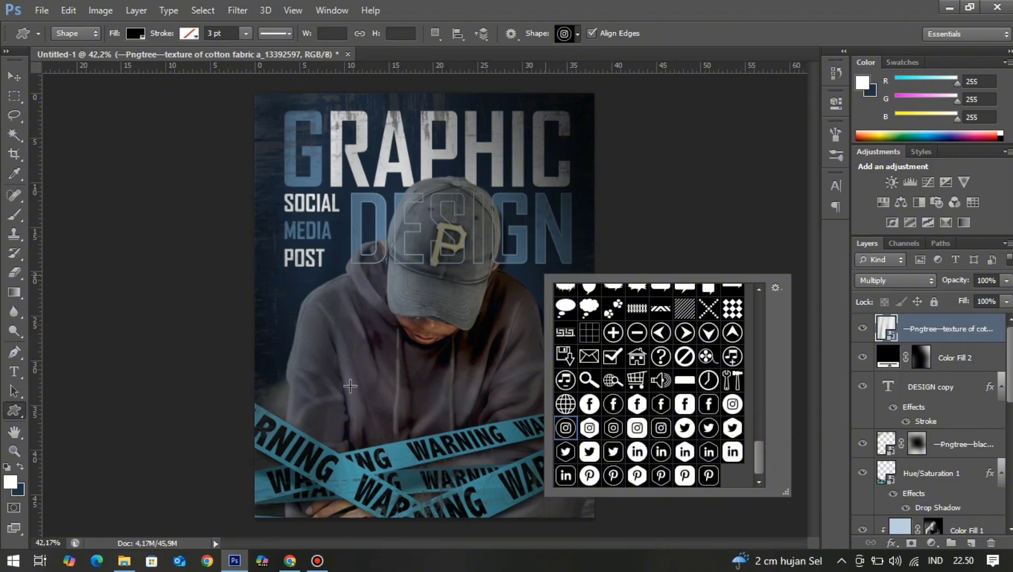
pyautogui.click(518, 296)
pyautogui.moveTo(516, 292); pyautogui.dragTo(541, 321)
pyautogui.scroll(5, 530, 304)
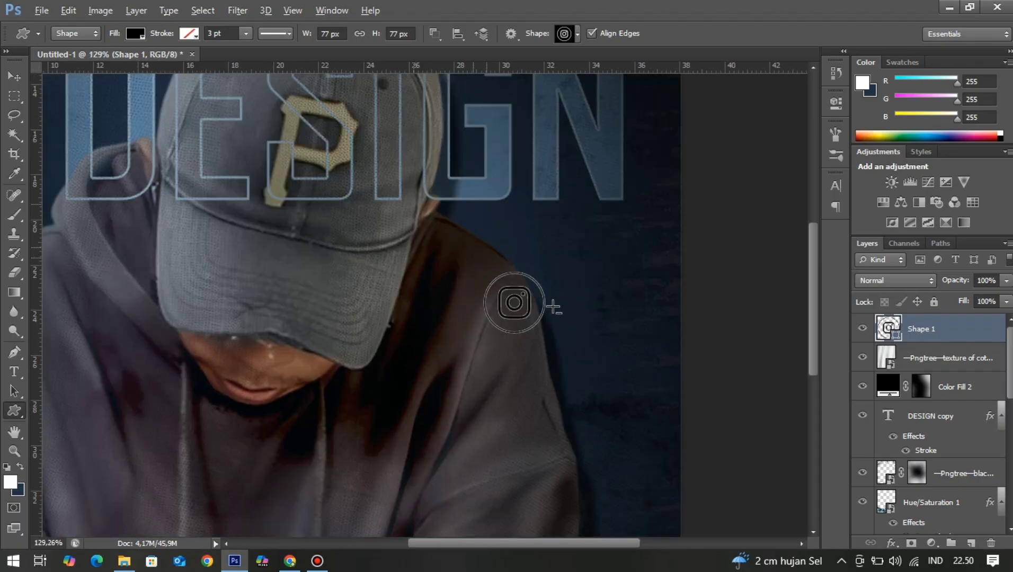
# Recolor the Instagram icon white (ffffff) and place its layer beneath the cotton fabric texture layer
pyautogui.doubleClick(888, 327)
pyautogui.moveTo(660, 264); pyautogui.dragTo(624, 235)
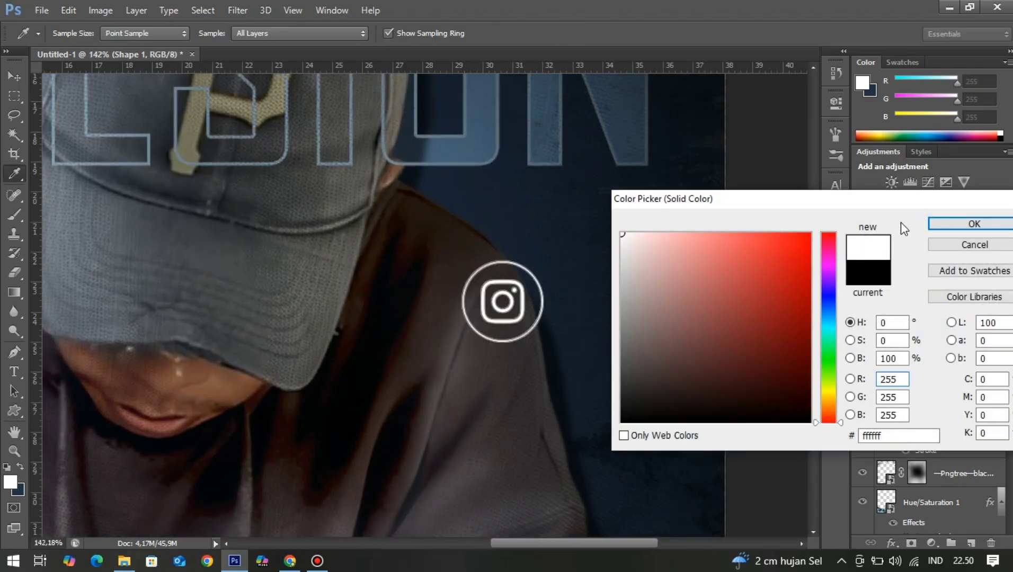
pyautogui.click(972, 221)
pyautogui.press('v')
pyautogui.moveTo(890, 329); pyautogui.dragTo(880, 363)
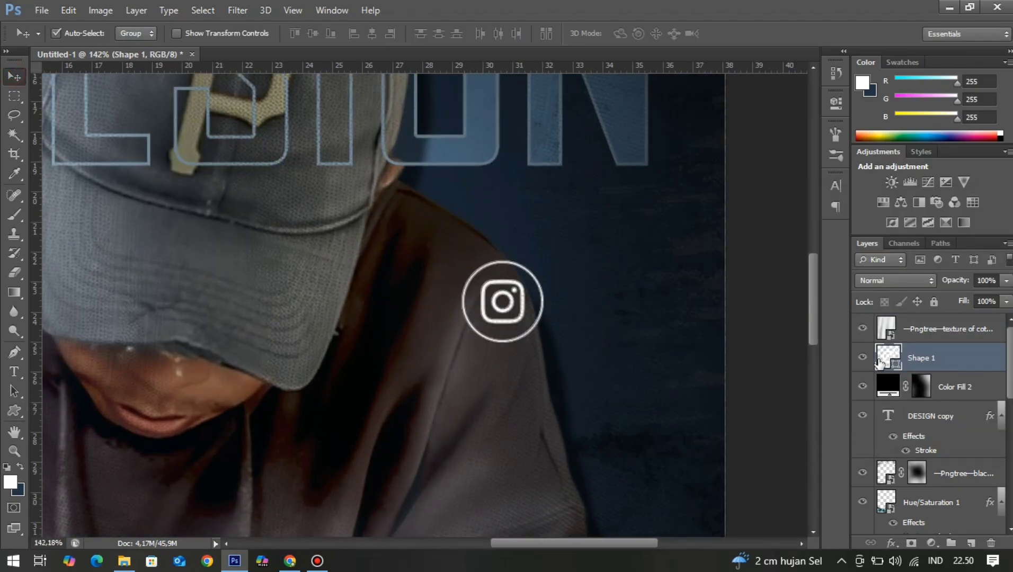
# Move the Instagram icon onto the dark background beside the shoulder, below the N of DESIGN, and scale it to 66 × 66 px
pyautogui.hotkey('ctrl', 't')
pyautogui.moveTo(521, 313); pyautogui.dragTo(653, 261)
pyautogui.scroll(-5, 675, 212)
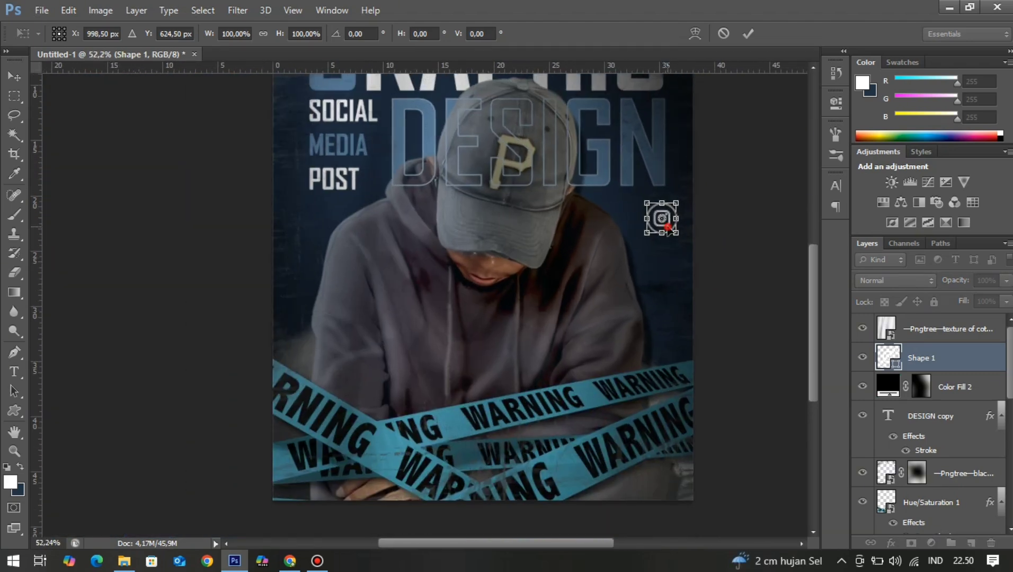
pyautogui.scroll(4, 671, 222)
pyautogui.moveTo(669, 231); pyautogui.dragTo(636, 231)
pyautogui.click(748, 35)
pyautogui.hotkey('ctrl', 't')
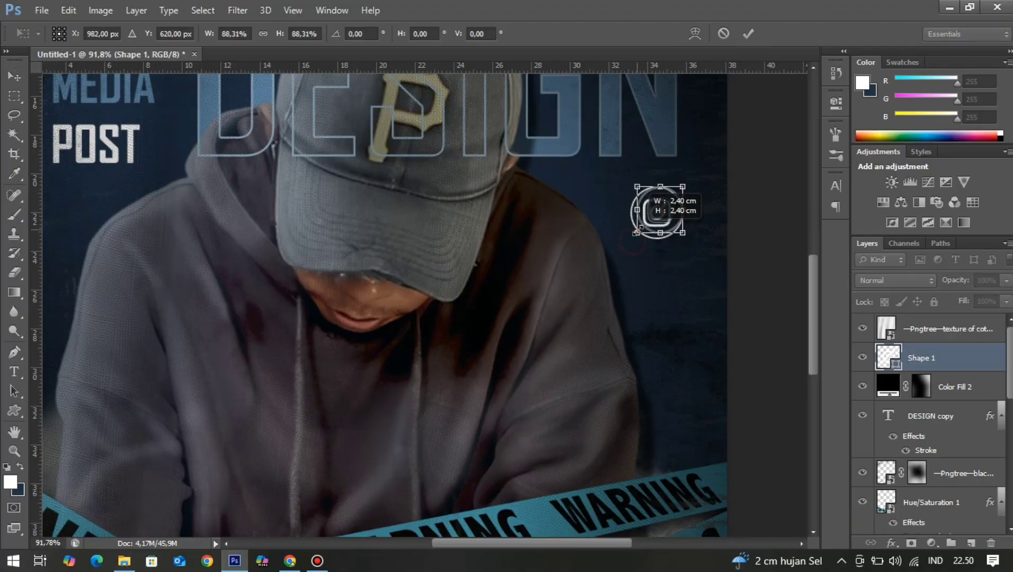
pyautogui.click(747, 34)
# Try a solid 66 × 66 px Facebook icon below the Instagram icon, then undo it
pyautogui.click(14, 410)
pyautogui.rightClick(692, 330)
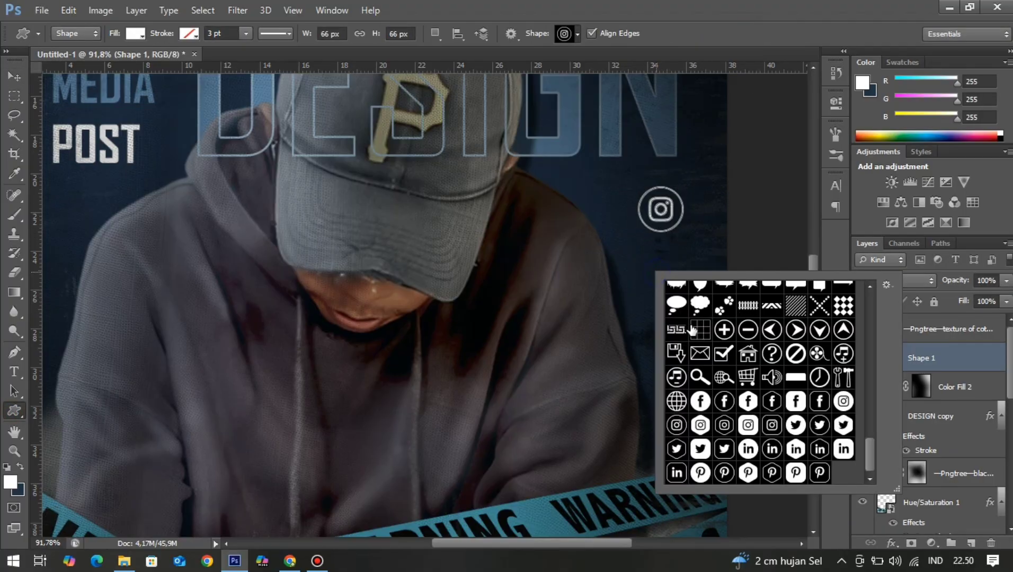
pyautogui.doubleClick(700, 401)
pyautogui.click(644, 259)
pyautogui.click(565, 243)
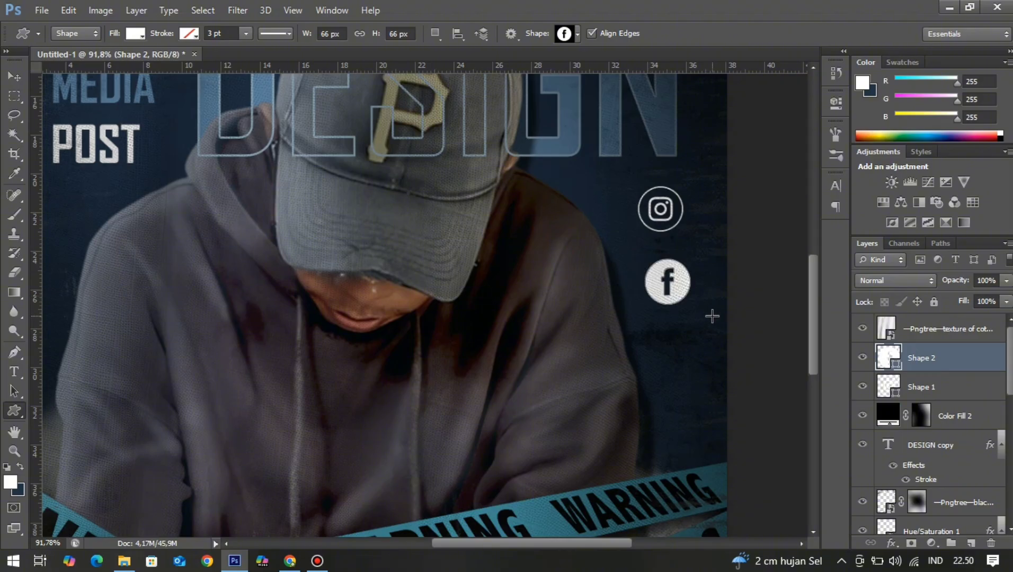
pyautogui.hotkey('ctrl', 'z')
# Place a circled, outlined Facebook custom shape of 66 × 66 px below the Instagram icon
pyautogui.rightClick(648, 257)
pyautogui.click(635, 267)
pyautogui.click(635, 267)
pyautogui.click(580, 241)
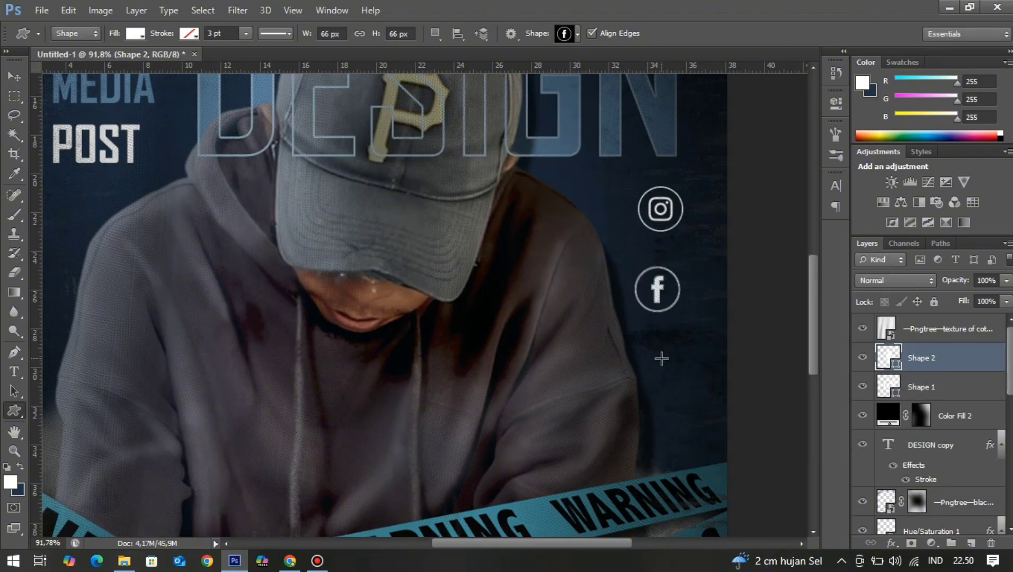
# Place a circled, outlined Pinterest custom shape of 66 × 66 px below the Facebook icon
pyautogui.scroll(-2, 661, 358)
pyautogui.rightClick(661, 310)
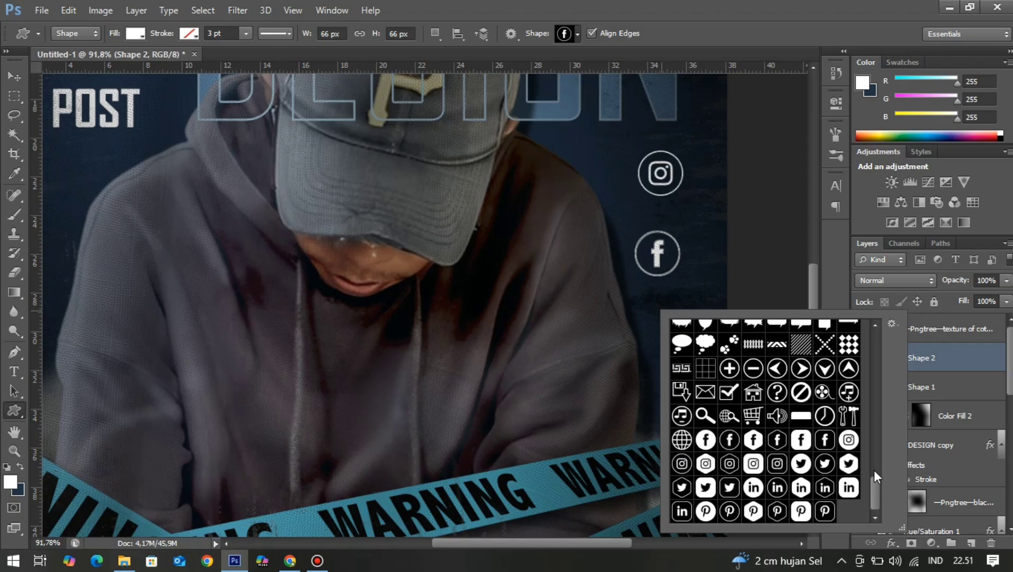
pyautogui.doubleClick(729, 511)
pyautogui.click(647, 307)
pyautogui.click(554, 239)
# Align the Instagram, Facebook and Pinterest icons with each other by their horizontal centers
pyautogui.keyDown('shift'); pyautogui.click(920, 417); pyautogui.keyUp('shift')
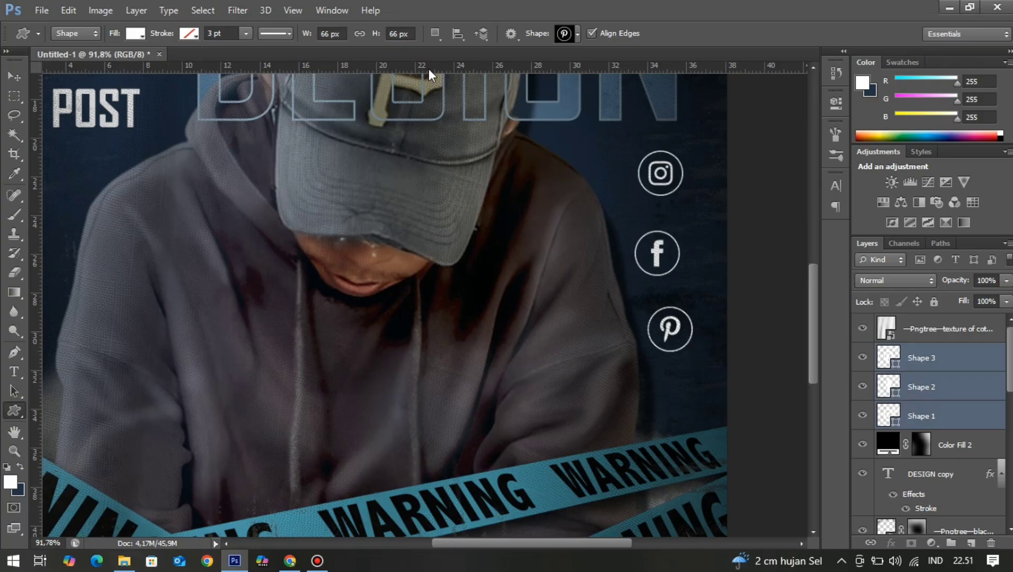
pyautogui.press('v')
pyautogui.click(372, 33)
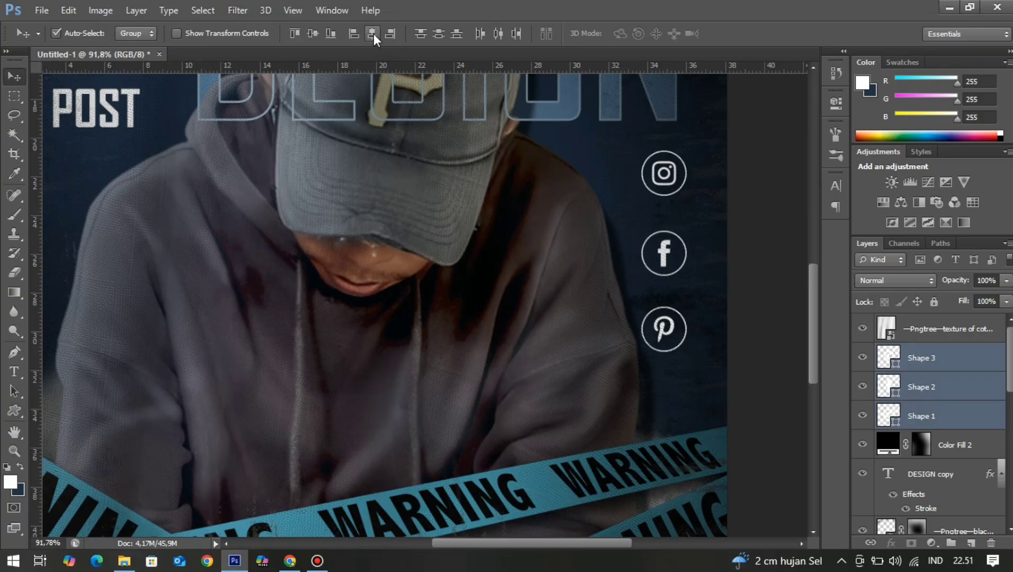
# Move the Pinterest icon up closer to the Facebook icon and distribute the three icons by their vertical centers
pyautogui.click(942, 423)
pyautogui.hotkey('ctrl', 't')
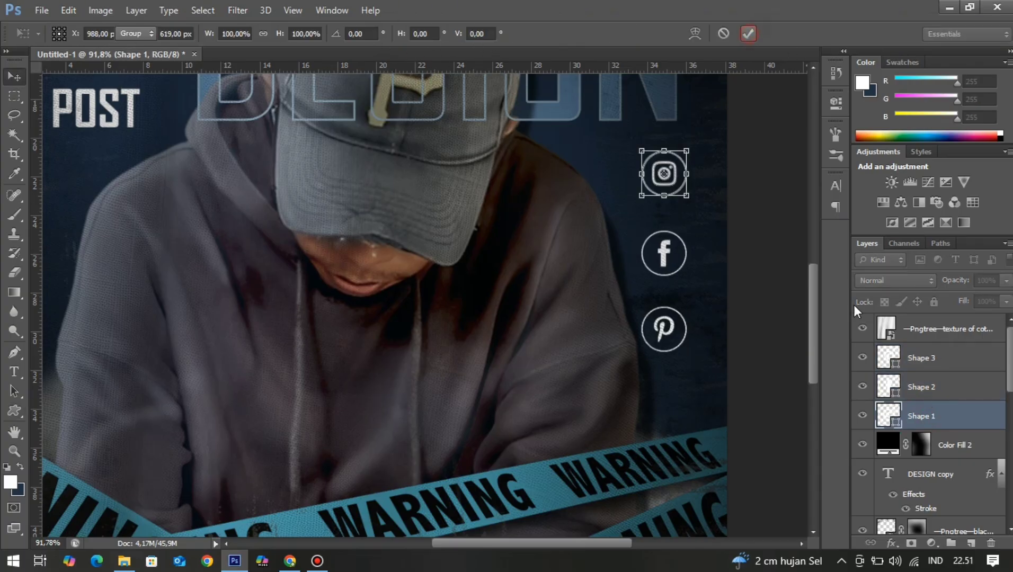
pyautogui.press('Return')
pyautogui.click(920, 357)
pyautogui.hotkey('ctrl', 't')
pyautogui.moveTo(678, 326); pyautogui.dragTo(676, 304)
pyautogui.click(748, 33)
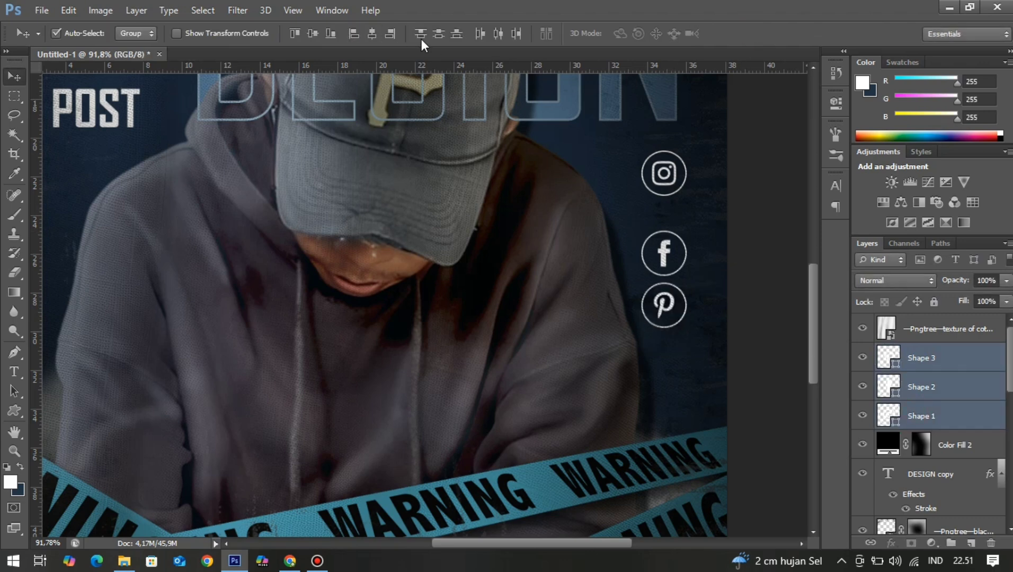
pyautogui.click(437, 34)
# Nudge the three social media icons together slightly to the left, then deselect their layers
pyautogui.scroll(-4, 689, 293)
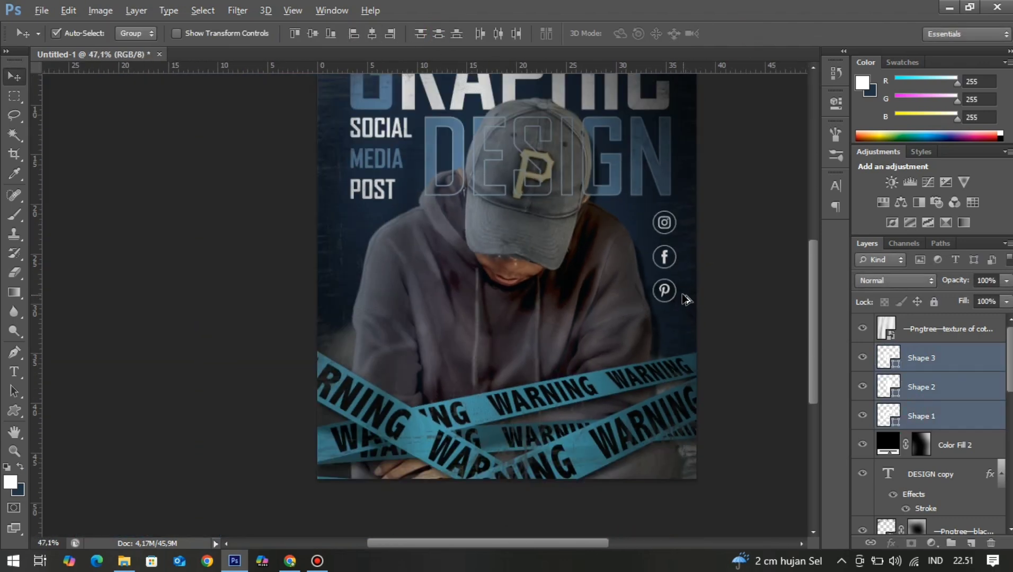
pyautogui.scroll(5, 674, 289)
pyautogui.scroll(1, 656, 288)
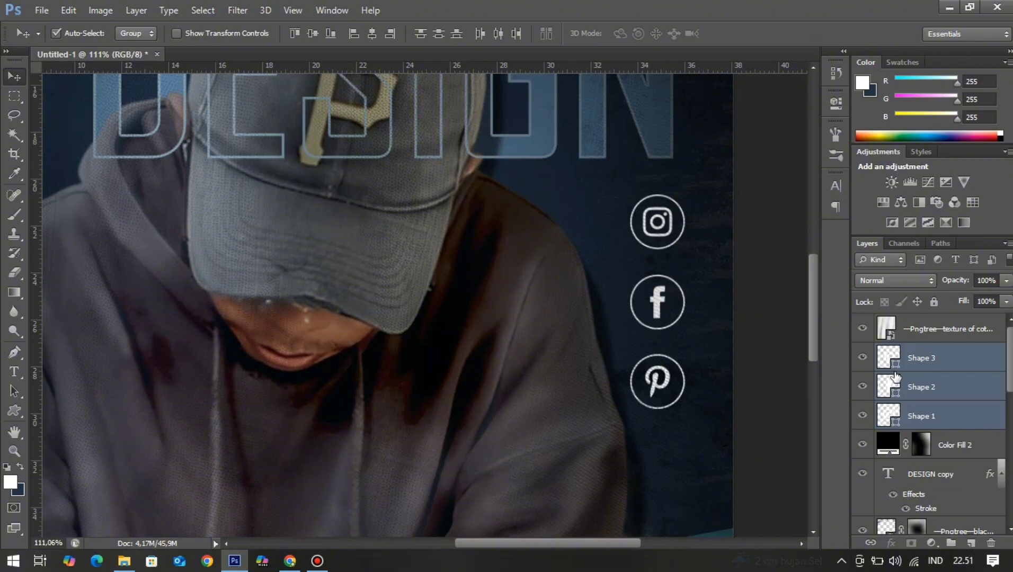
pyautogui.click(900, 415)
pyautogui.scroll(-3, 623, 342)
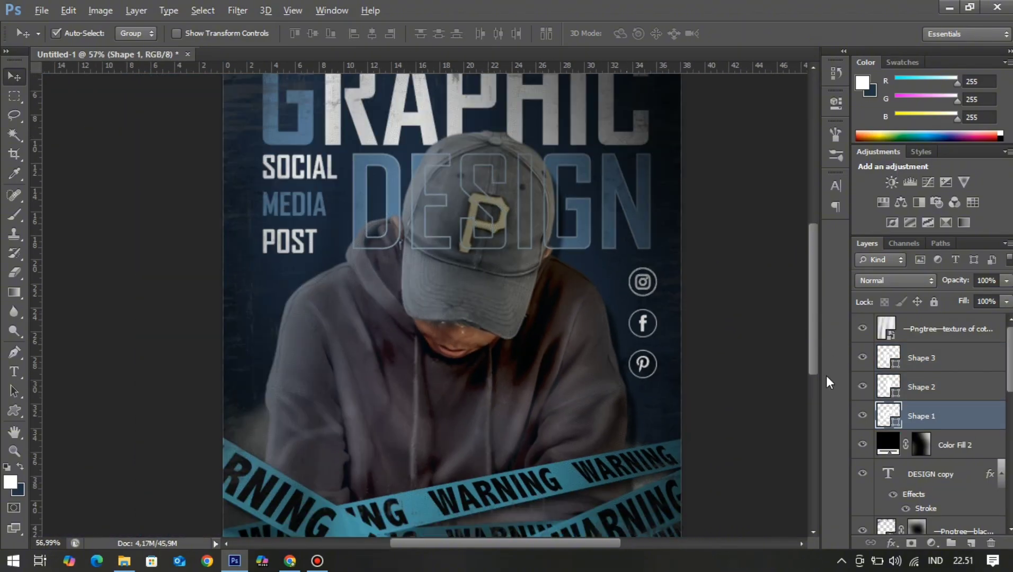
pyautogui.keyDown('shift'); pyautogui.click(911, 364); pyautogui.keyUp('shift')
pyautogui.press('Left')
pyautogui.press('Left')
pyautogui.press('Left')
pyautogui.press('Left')
pyautogui.press('Left')
pyautogui.press('Left')
pyautogui.press('Left')
pyautogui.press('Left')
pyautogui.press('Left')
pyautogui.press('Left')
pyautogui.press('Left')
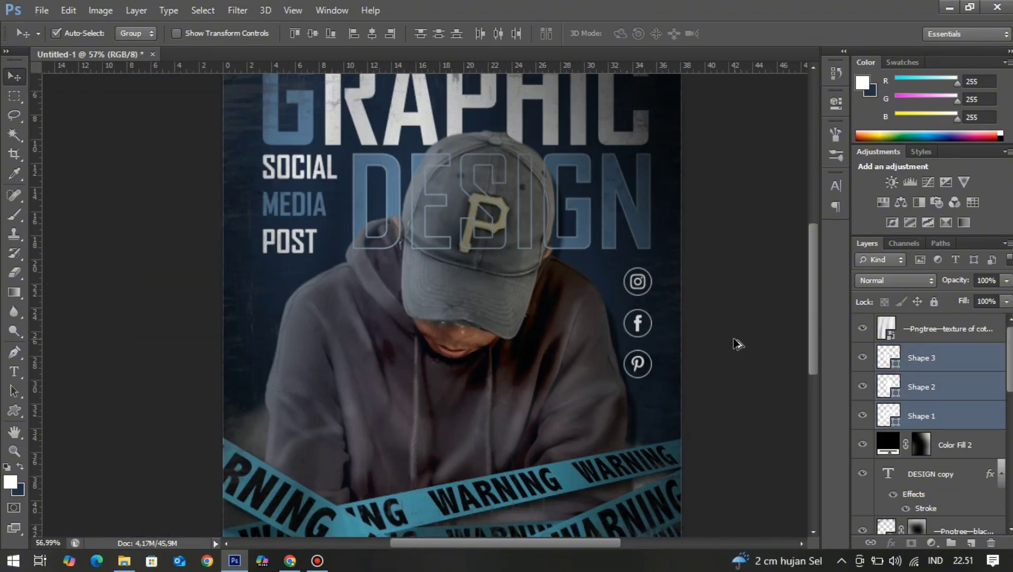
pyautogui.scroll(-3, 746, 353)
pyautogui.press('alt')
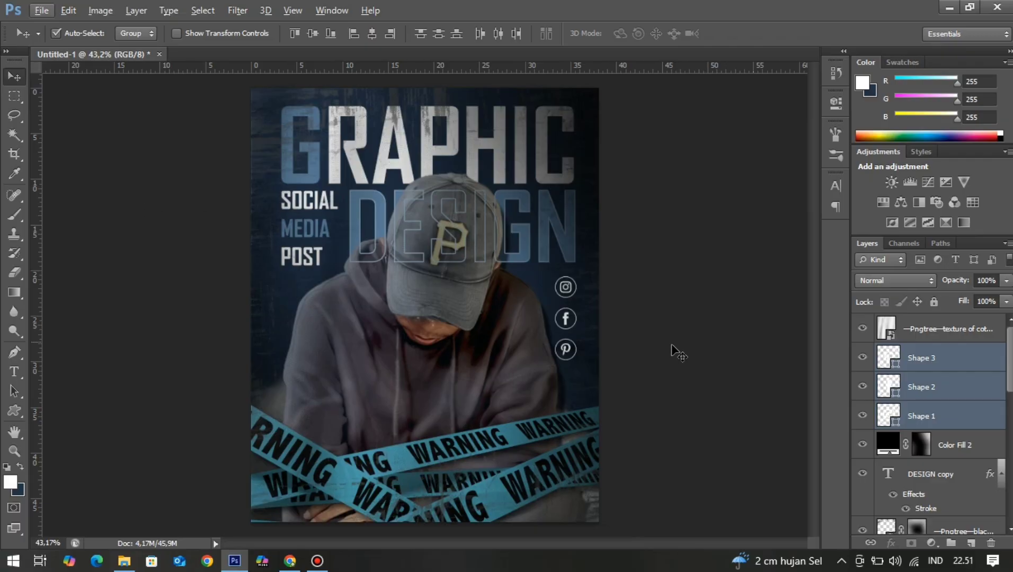
pyautogui.click(731, 361)
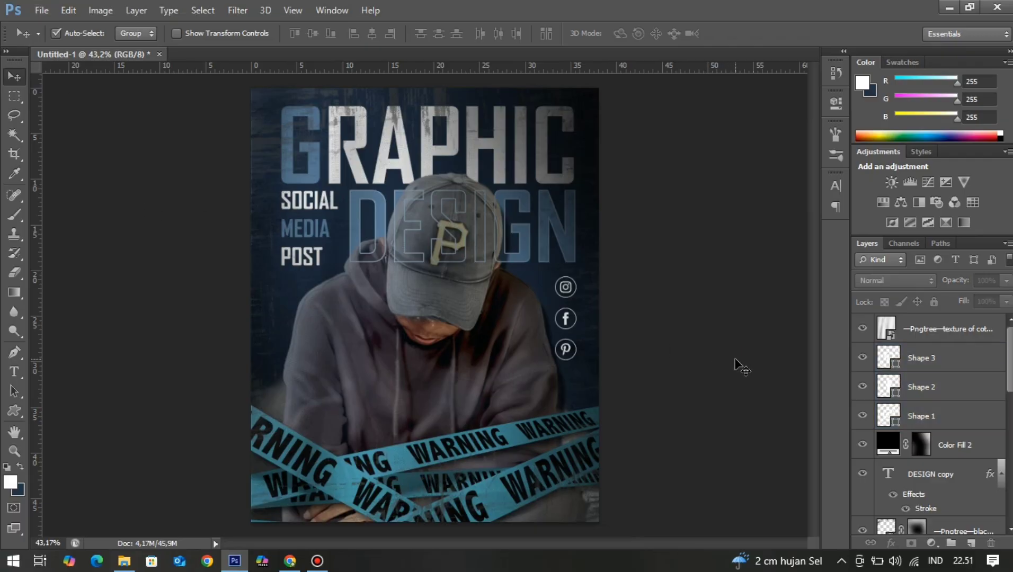